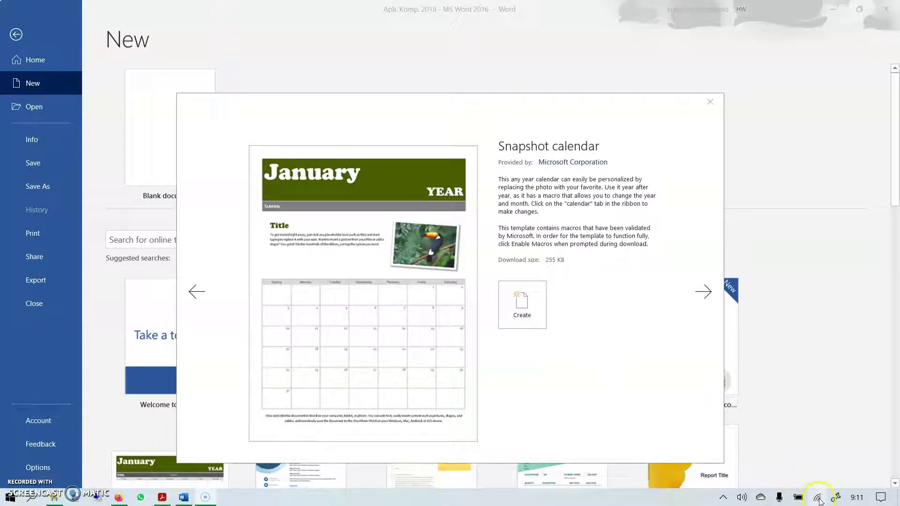
- Create a document from the Snapshot calendar template, enable its macros, and generate the calendar for October 2020
click(520, 306)
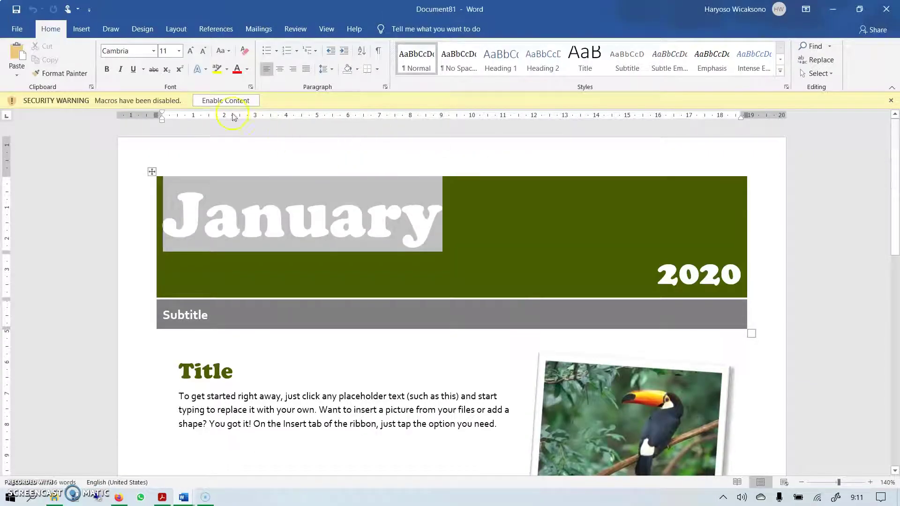
click(226, 101)
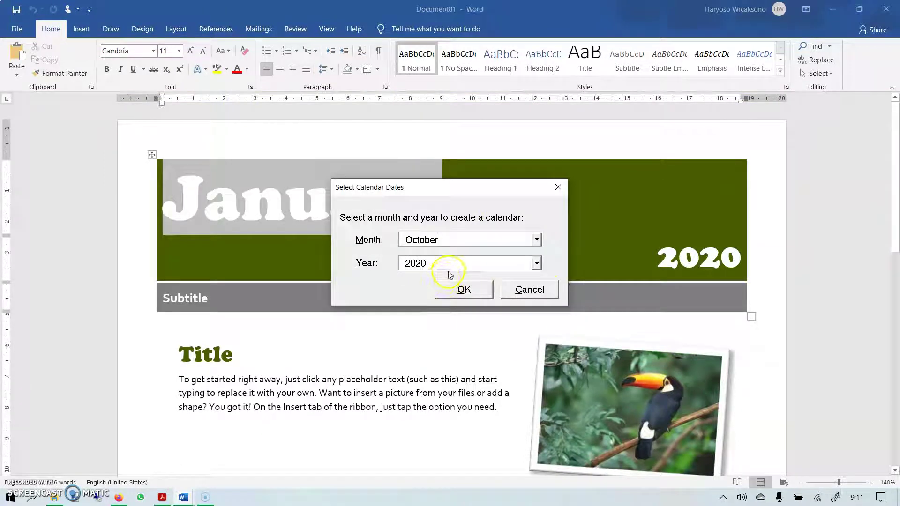
click(462, 289)
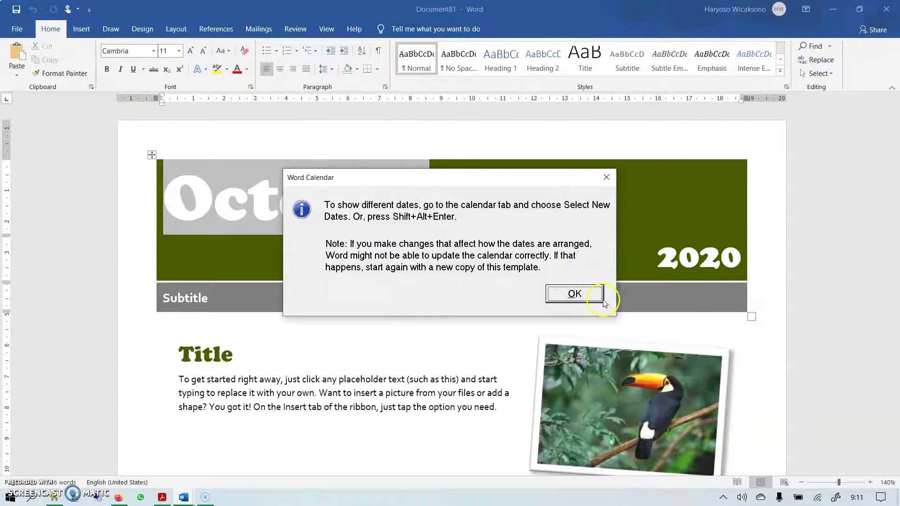
click(574, 294)
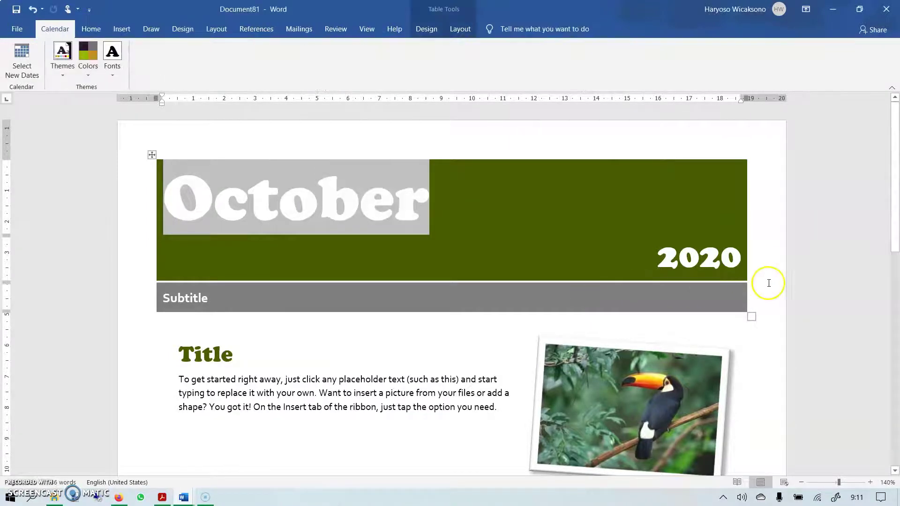
- Examine the October calendar grid through to its last row and compare its dates with the Windows system calendar
scroll(759, 282, down, 5)
scroll(769, 283, down, 2)
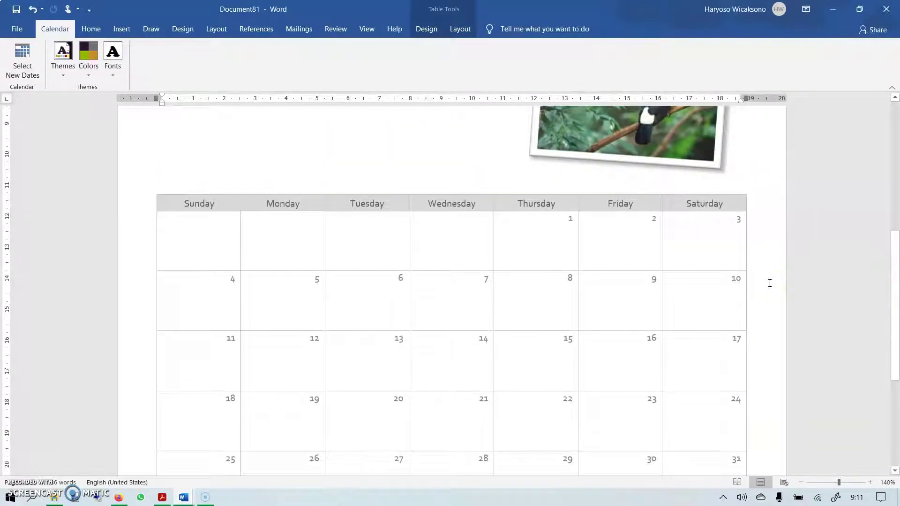
scroll(770, 283, down, 1)
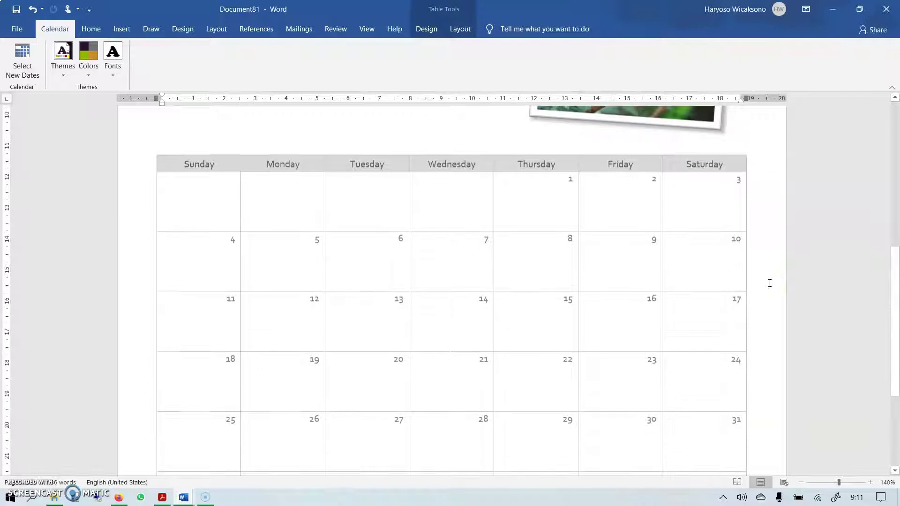
click(855, 498)
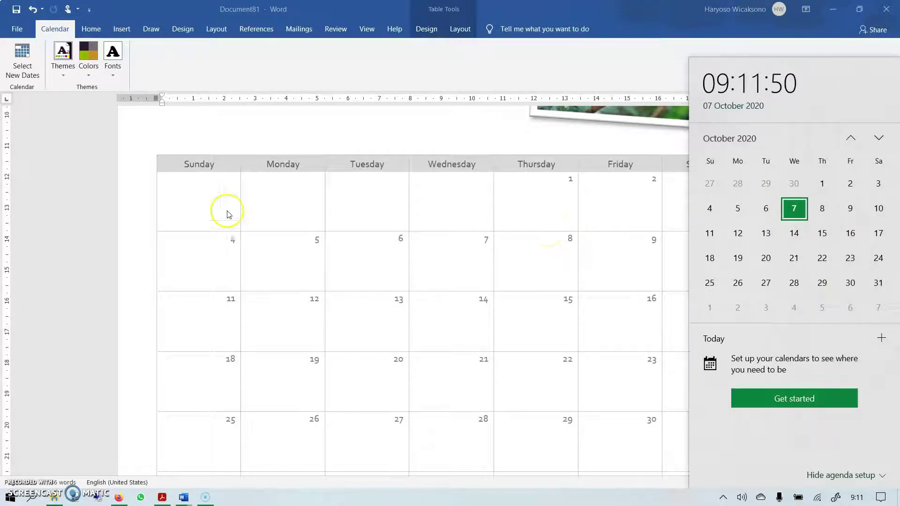
click(143, 210)
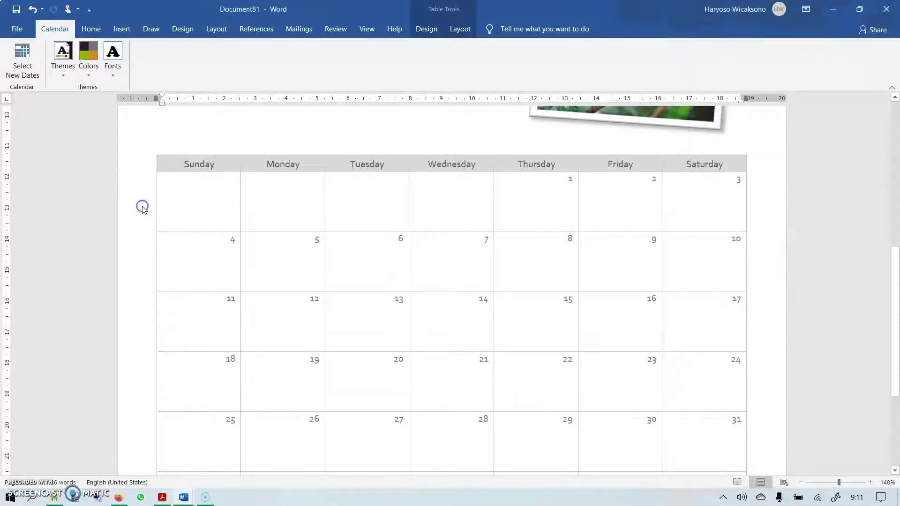
scroll(135, 249, down, 3)
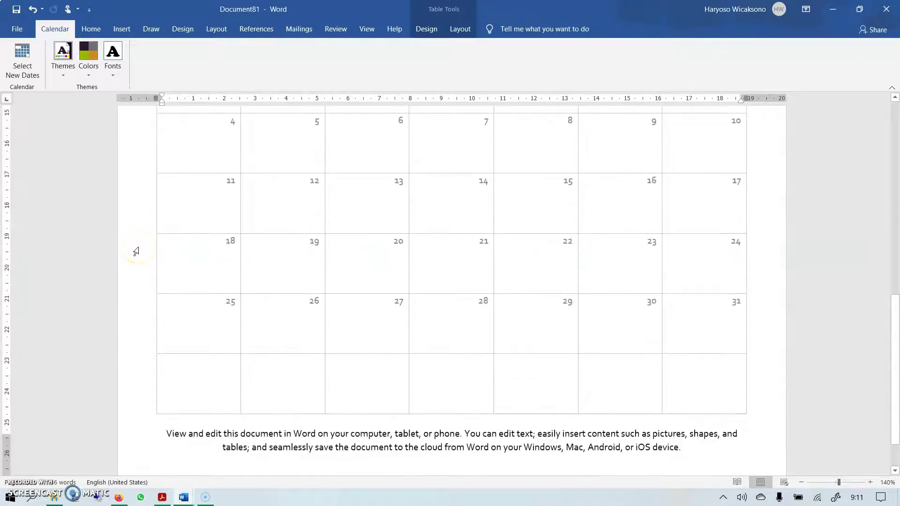
scroll(136, 251, down, 2)
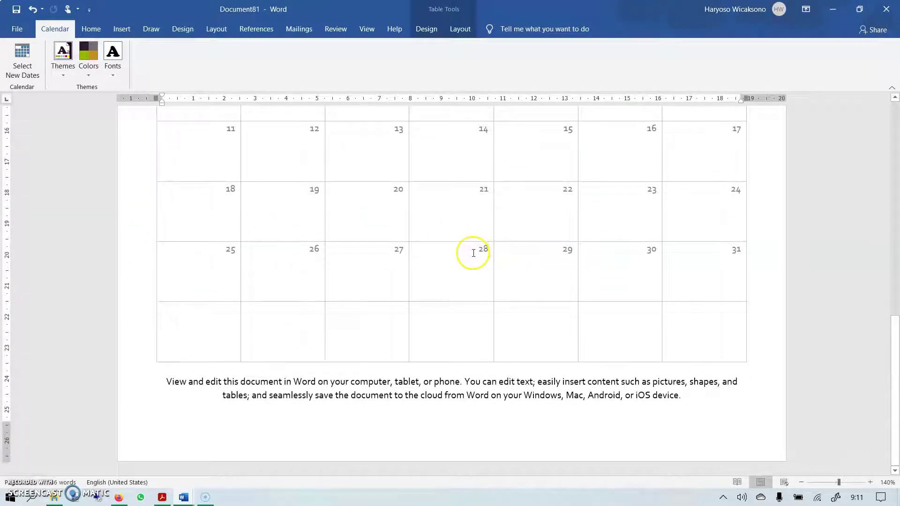
scroll(474, 254, up, 15)
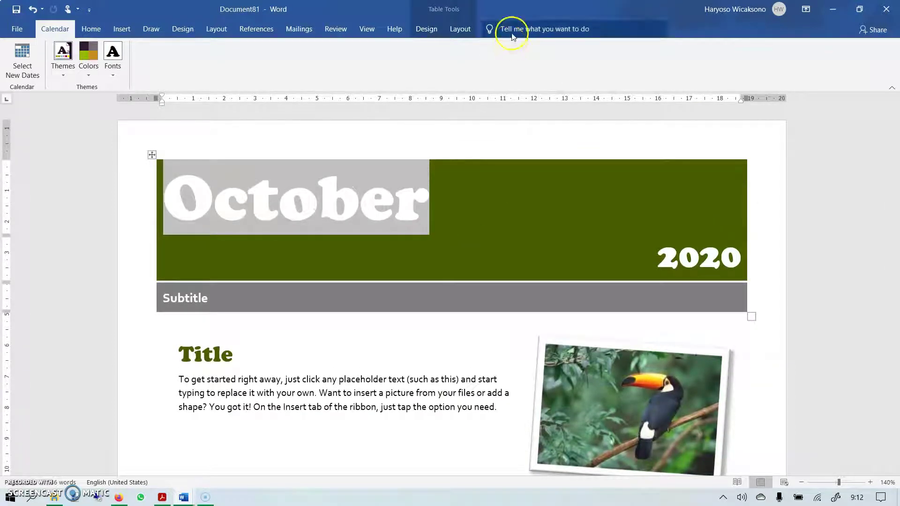
- Browse the whole gallery of templates available for creating a new document
click(17, 28)
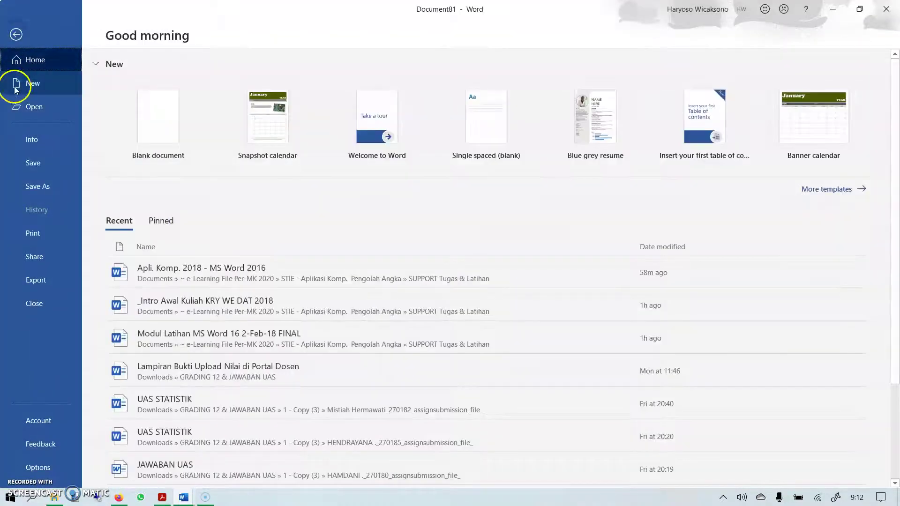
click(27, 85)
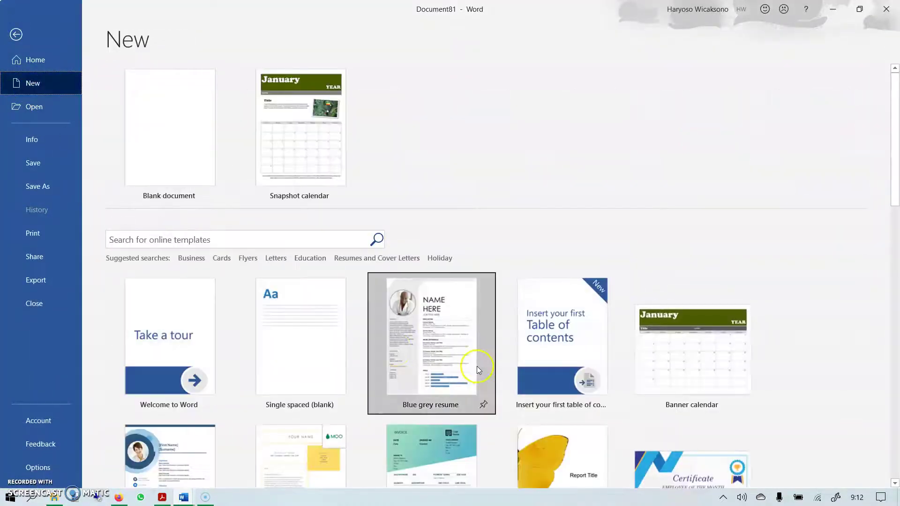
scroll(477, 367, down, 2)
scroll(477, 364, down, 2)
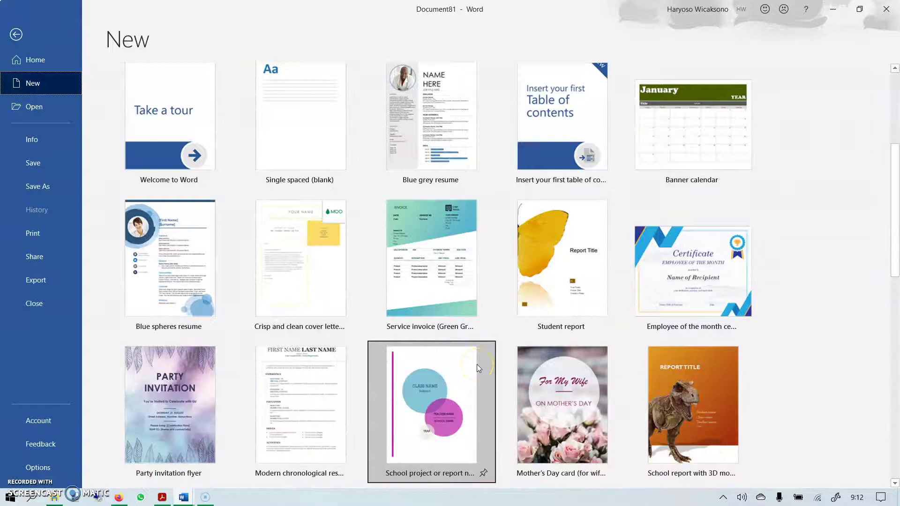
scroll(556, 281, down, 2)
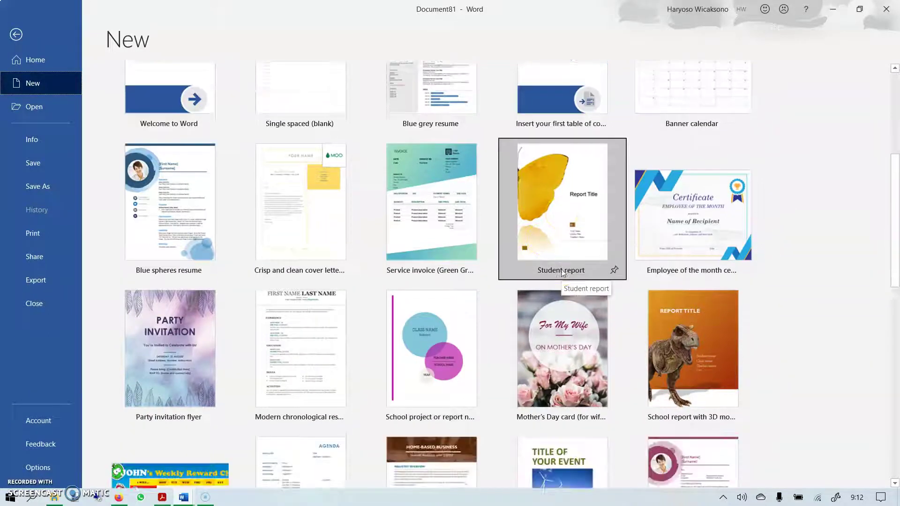
scroll(455, 305, down, 2)
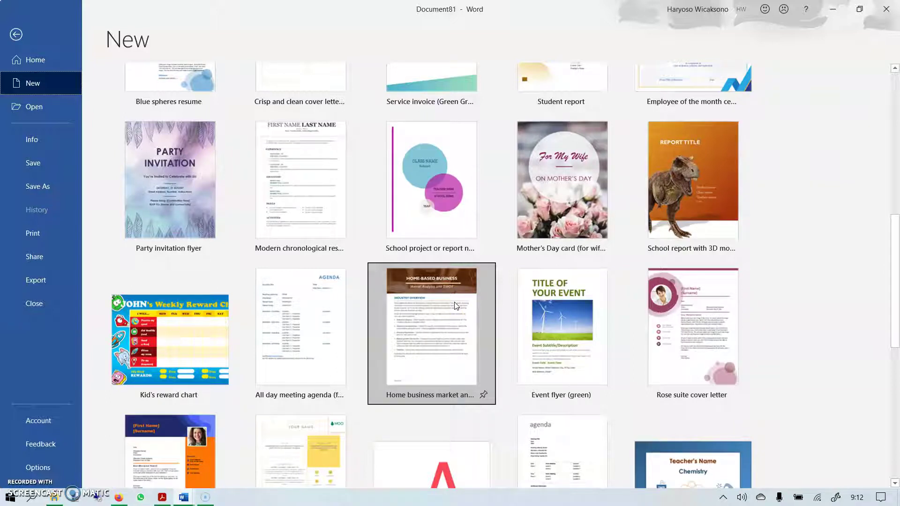
scroll(454, 305, down, 2)
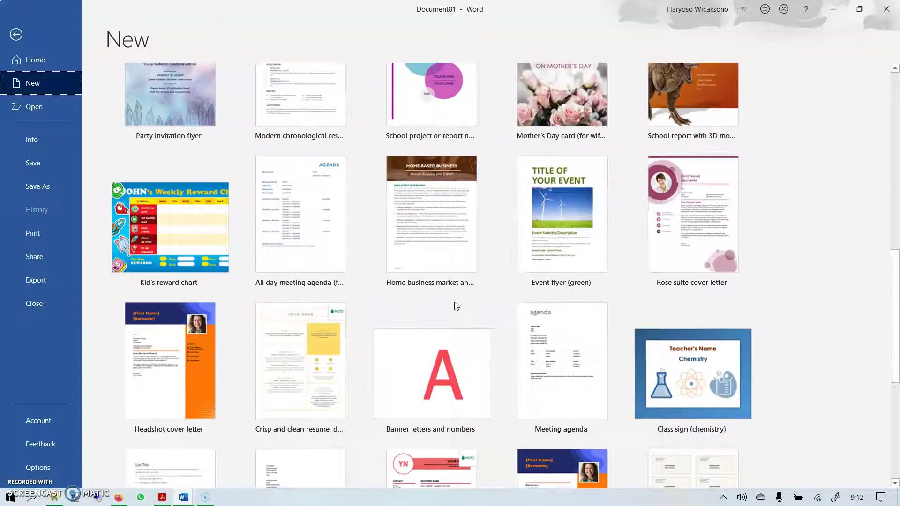
scroll(456, 305, down, 3)
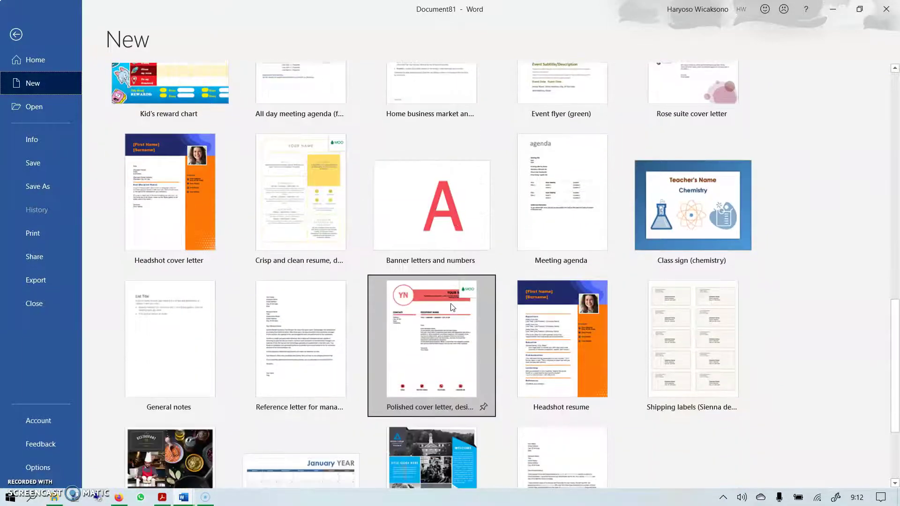
scroll(452, 307, down, 2)
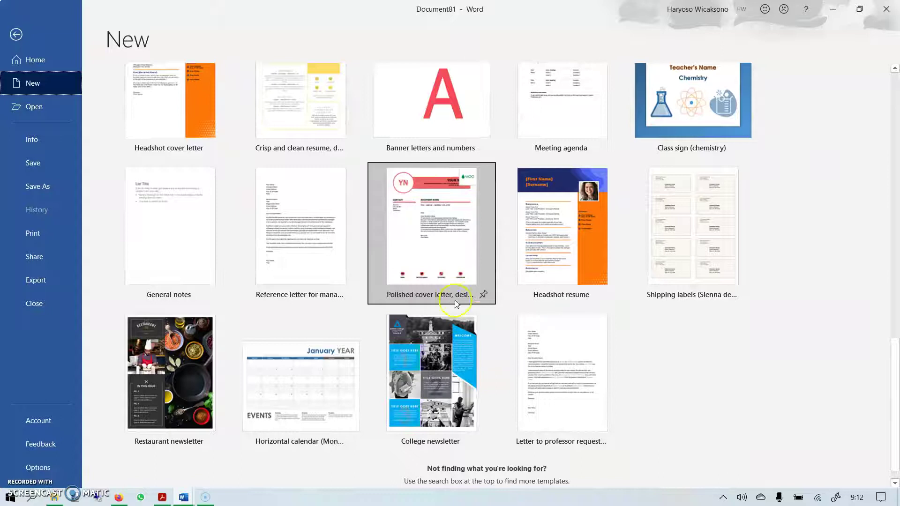
scroll(481, 289, down, 1)
scroll(478, 287, up, 10)
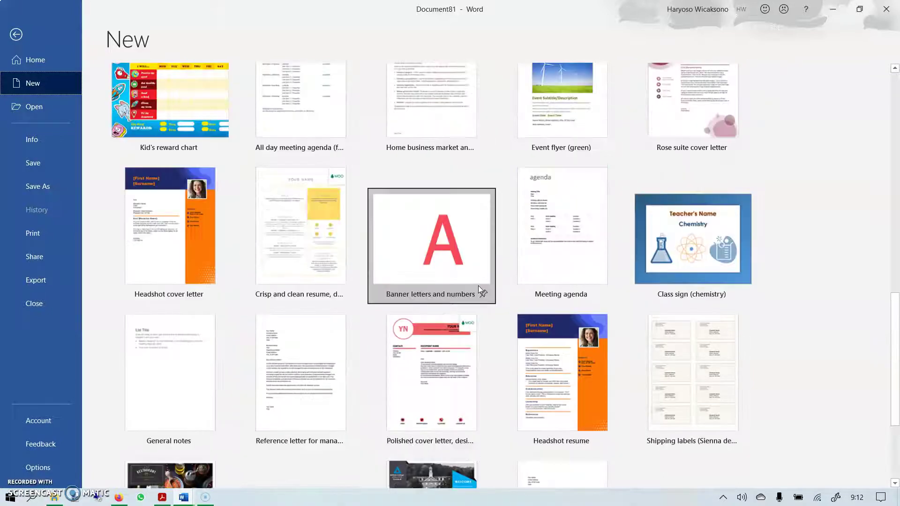
scroll(477, 284, up, 6)
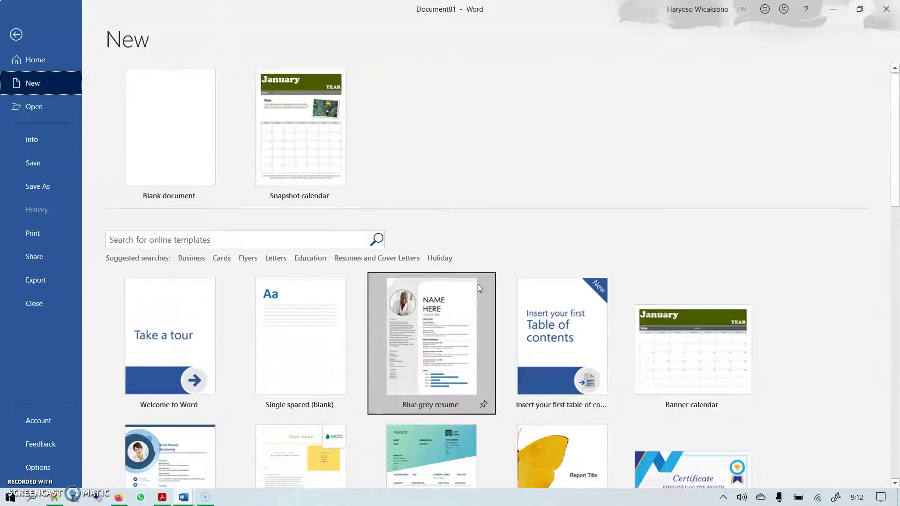
- Create a new blank document
click(148, 139)
click(164, 132)
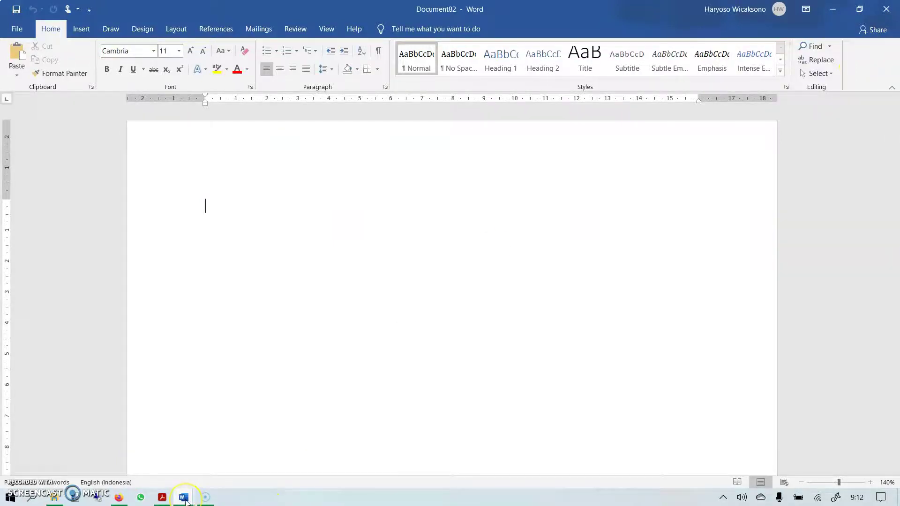
- Switch to the document "Apli. Komp. 2018 - MS Word 2016" and read the questions under item 5.2, File → Option
mouse_move(185, 500)
click(87, 462)
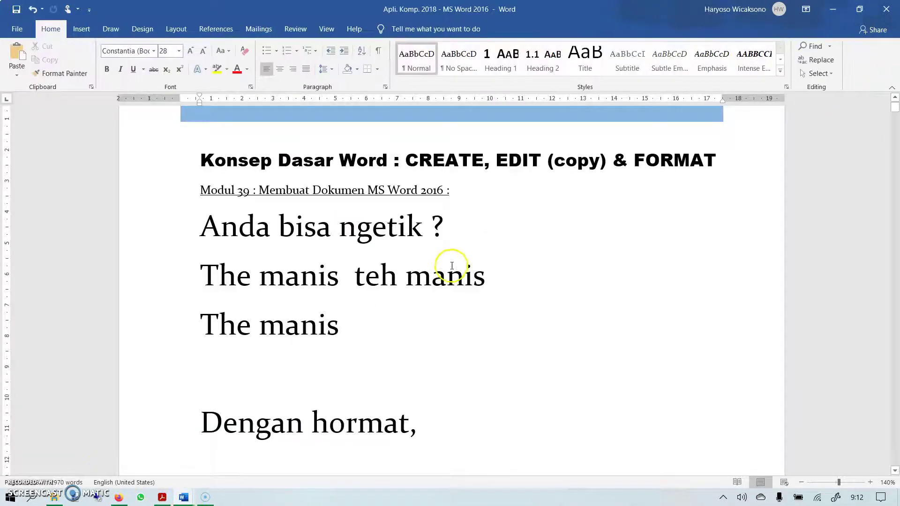
scroll(500, 291, down, 12)
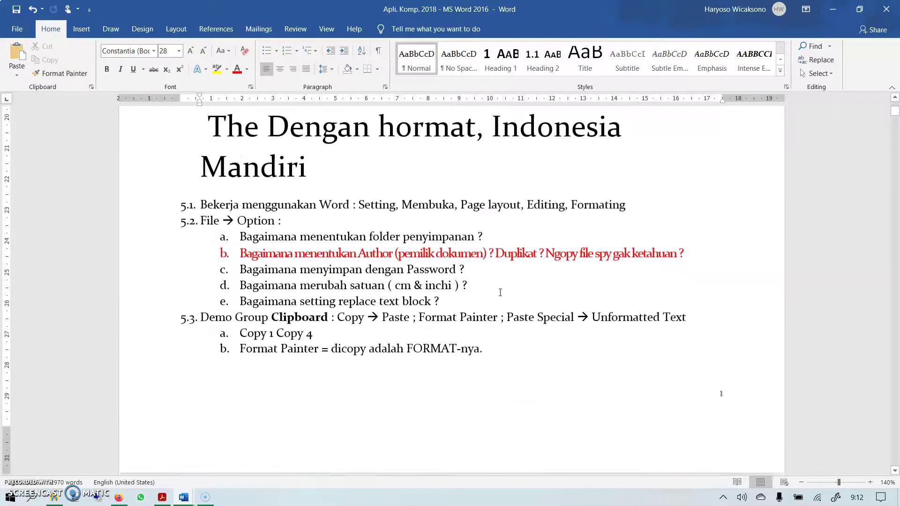
scroll(500, 293, down, 3)
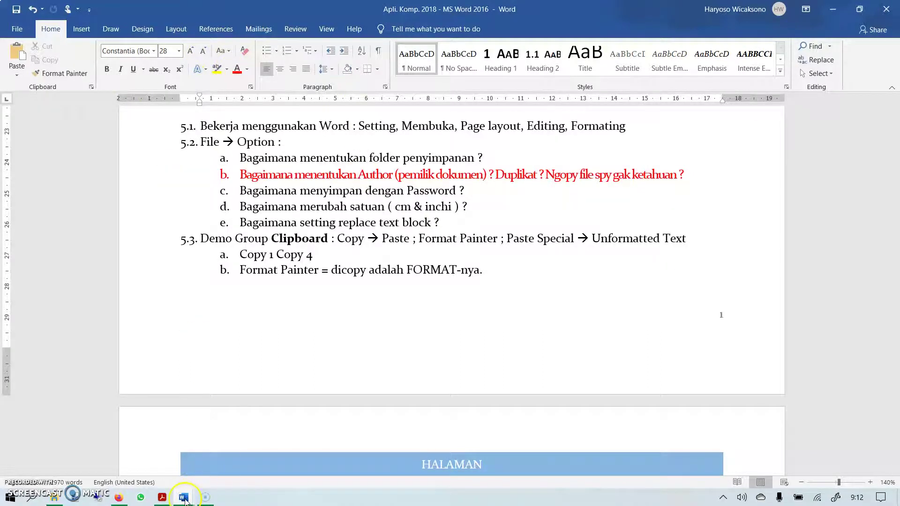
- Return to the new blank document, review the locations offered for saving it, and go back without saving
mouse_move(185, 500)
click(303, 449)
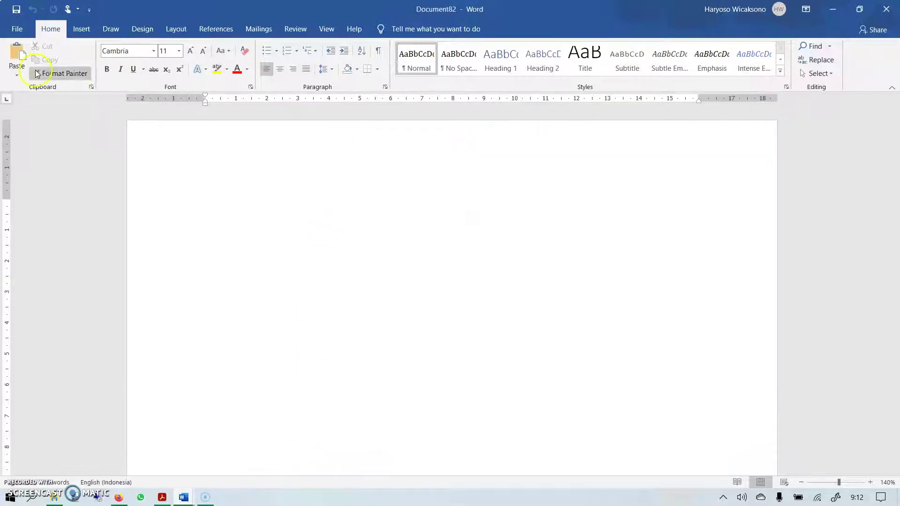
click(17, 29)
click(35, 164)
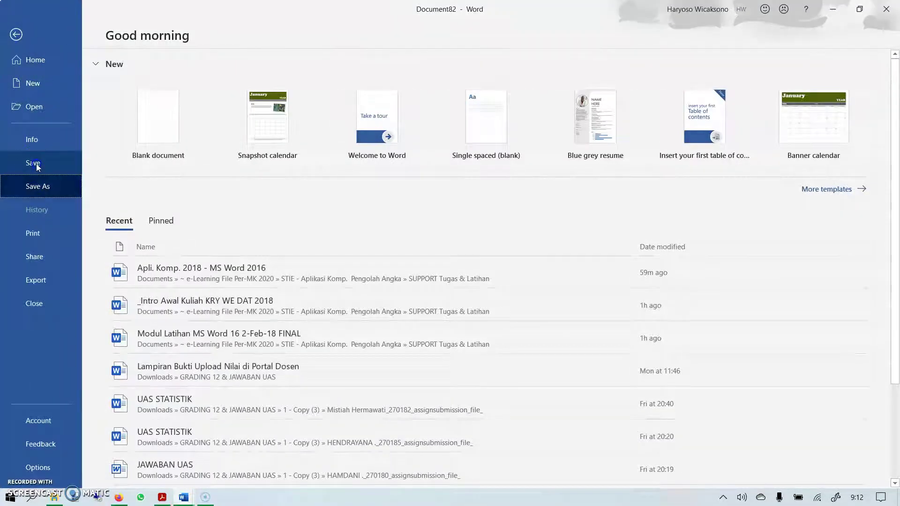
click(356, 99)
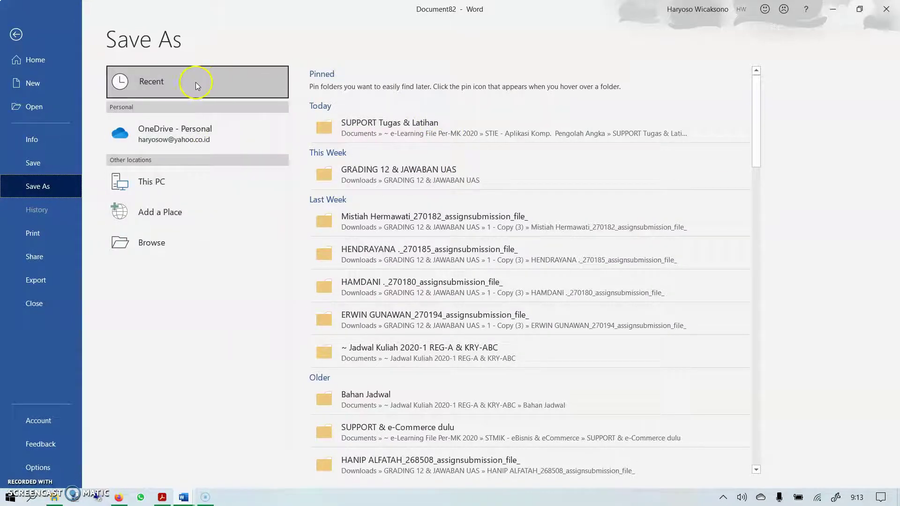
click(164, 247)
click(16, 36)
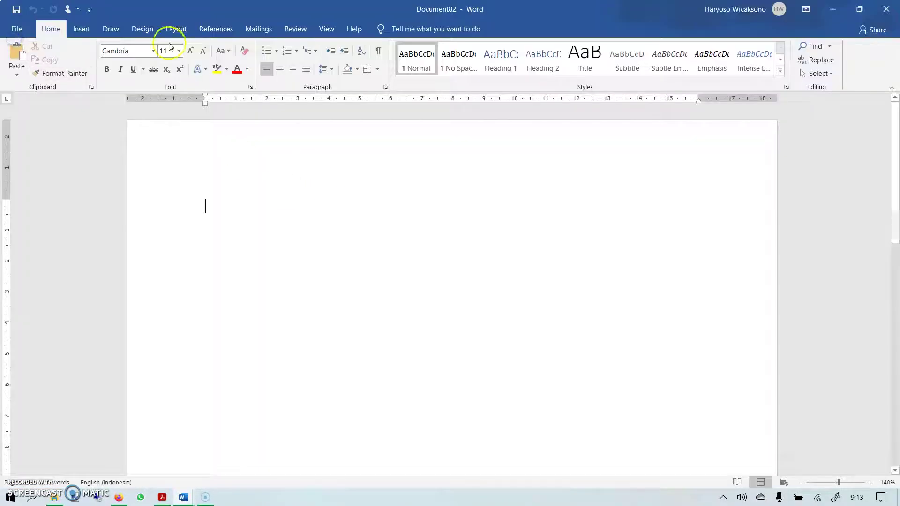
- Review the Save settings in Word Options, check the OneDrive sync status, and close the options without changes
click(13, 29)
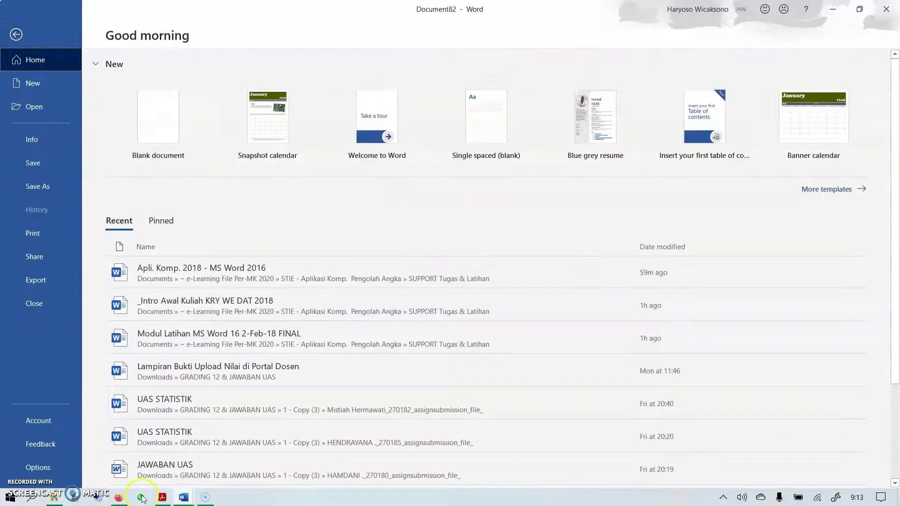
click(40, 467)
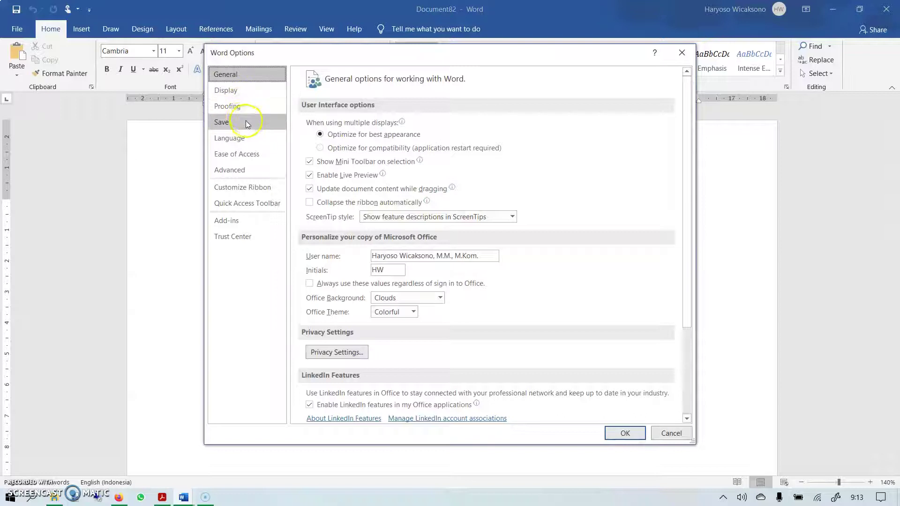
click(232, 123)
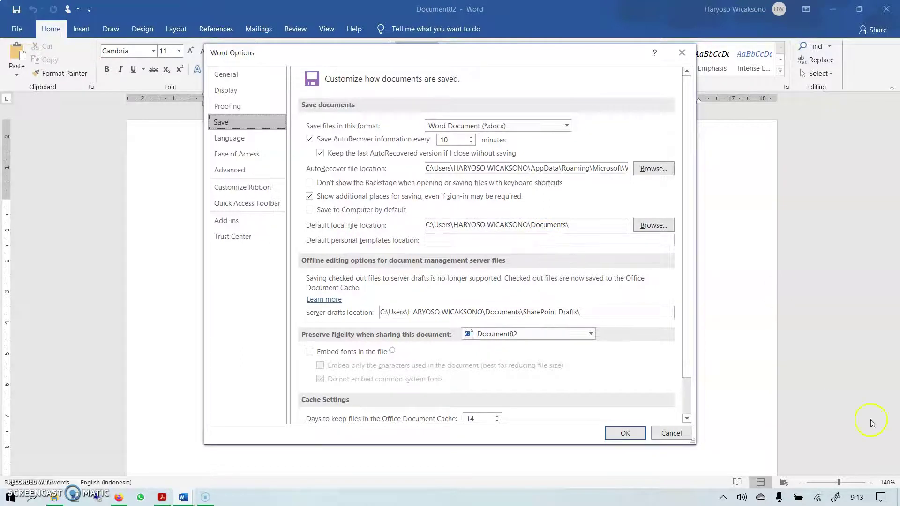
click(760, 499)
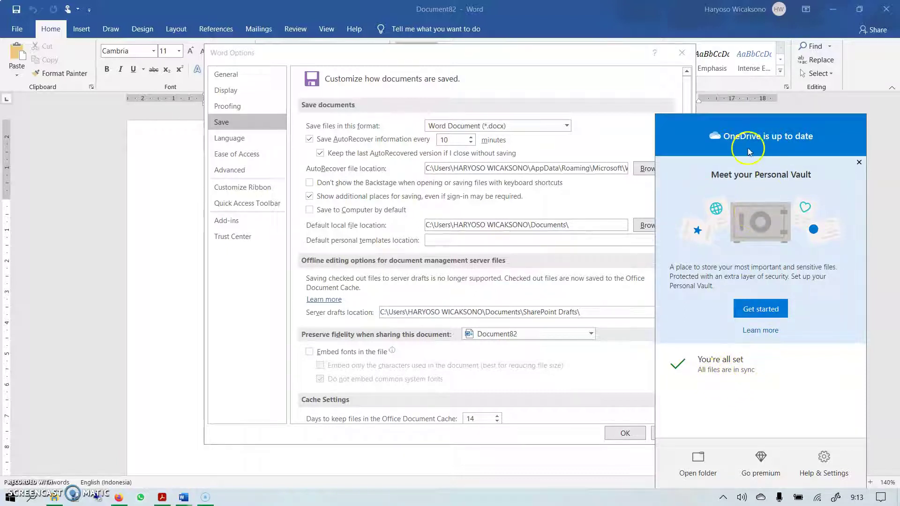
click(883, 104)
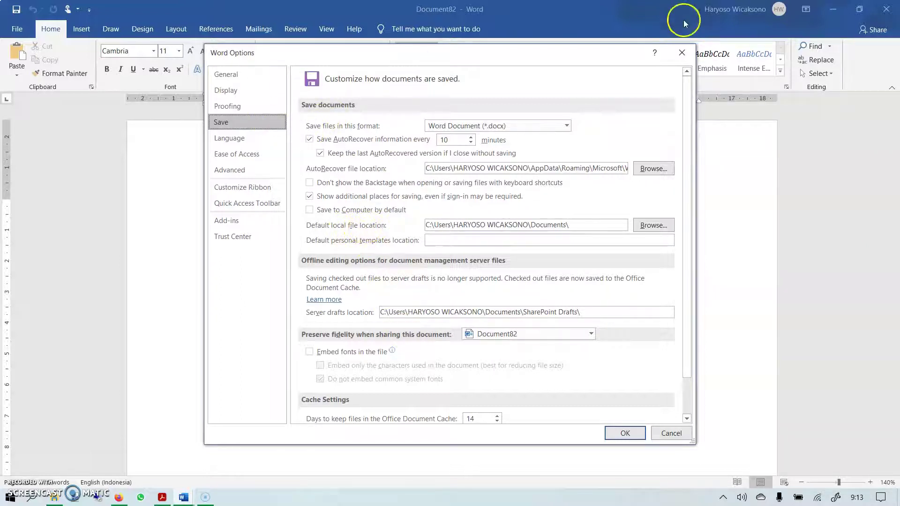
click(682, 53)
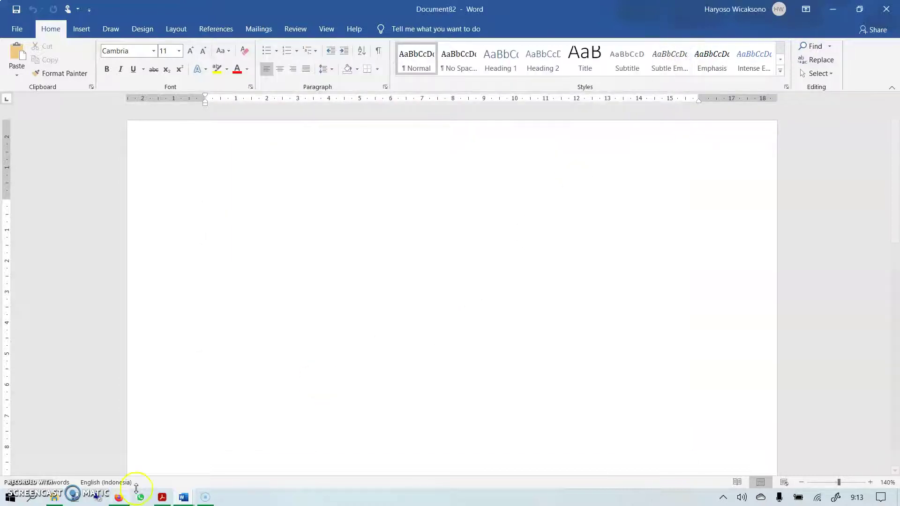
- Switch to "Apli. Komp. 2018 - MS Word 2016", read the questions under item 5.2, and return to the blank document
mouse_move(182, 500)
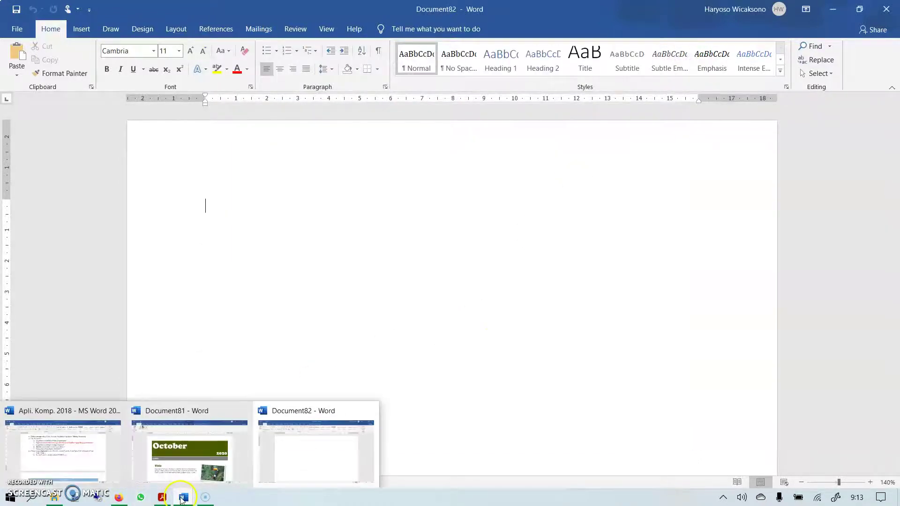
click(113, 477)
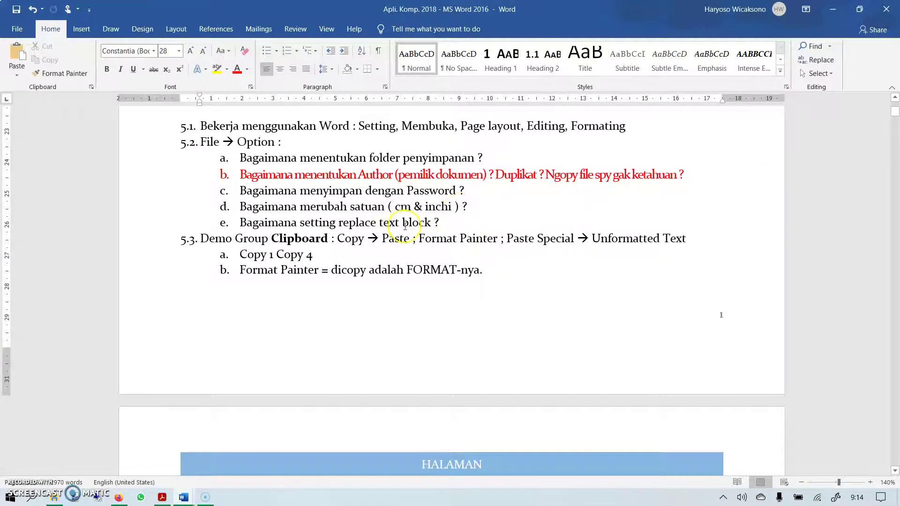
mouse_move(183, 498)
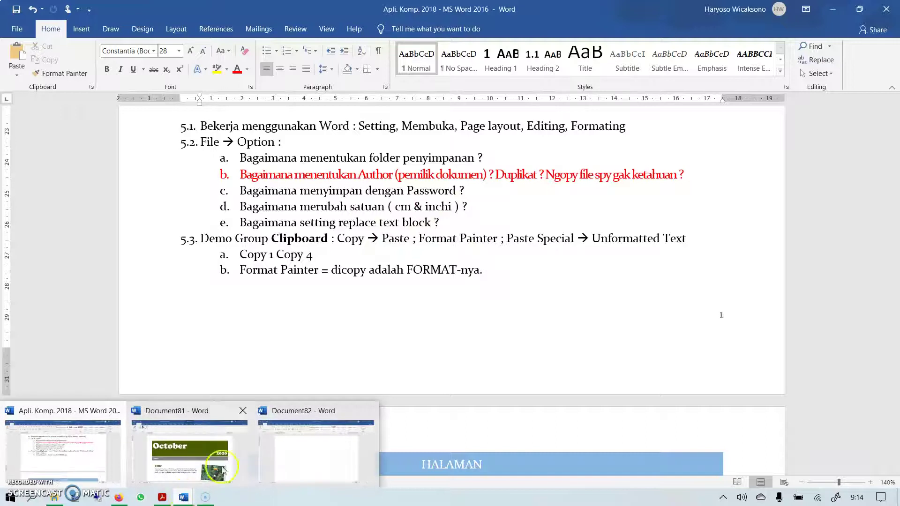
click(316, 450)
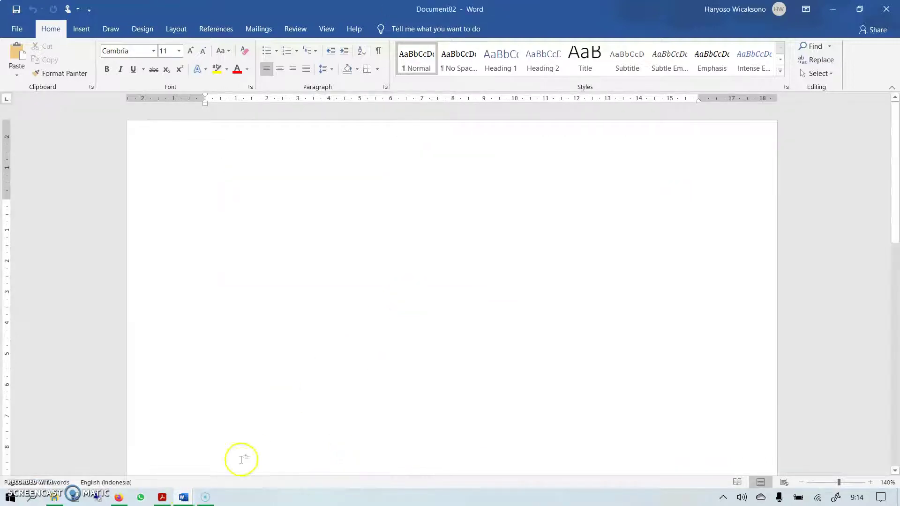
- Switch to the October 2020 calendar document and choose the SUPPORT Tugas & Latihan folder as its save location
mouse_move(187, 499)
click(186, 457)
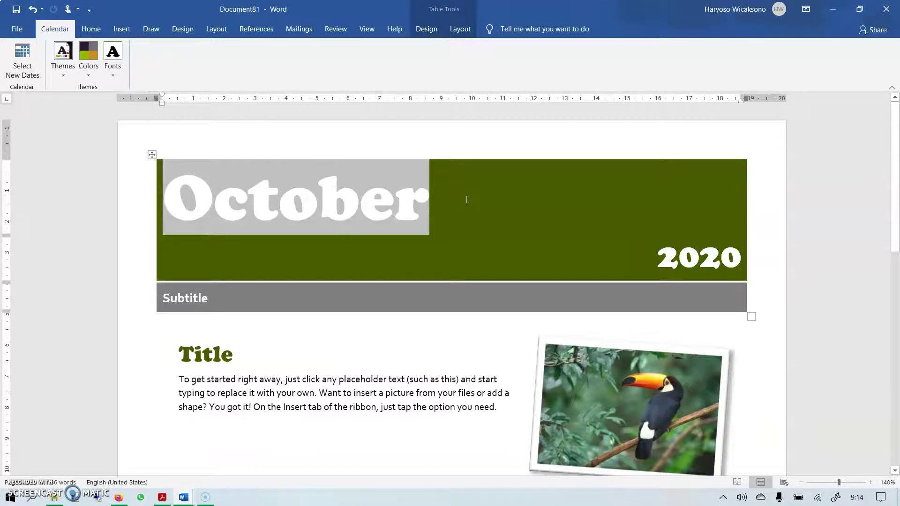
click(773, 169)
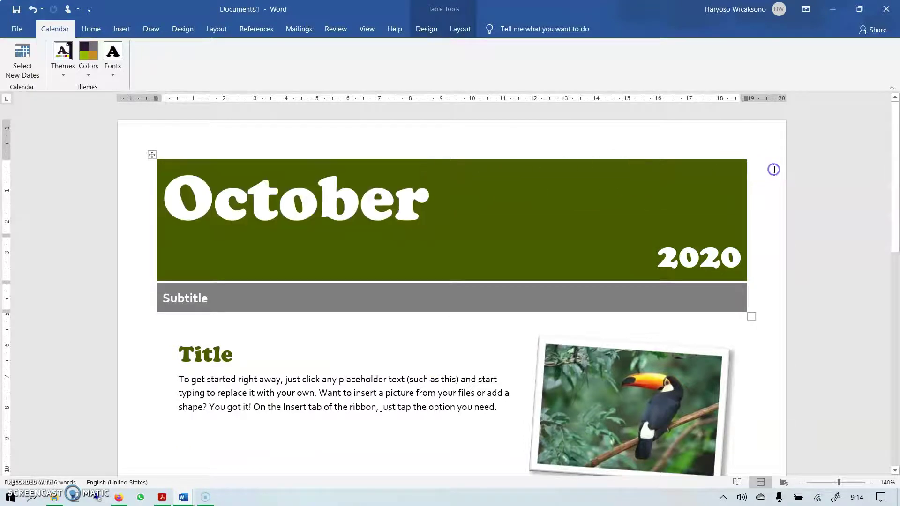
click(17, 32)
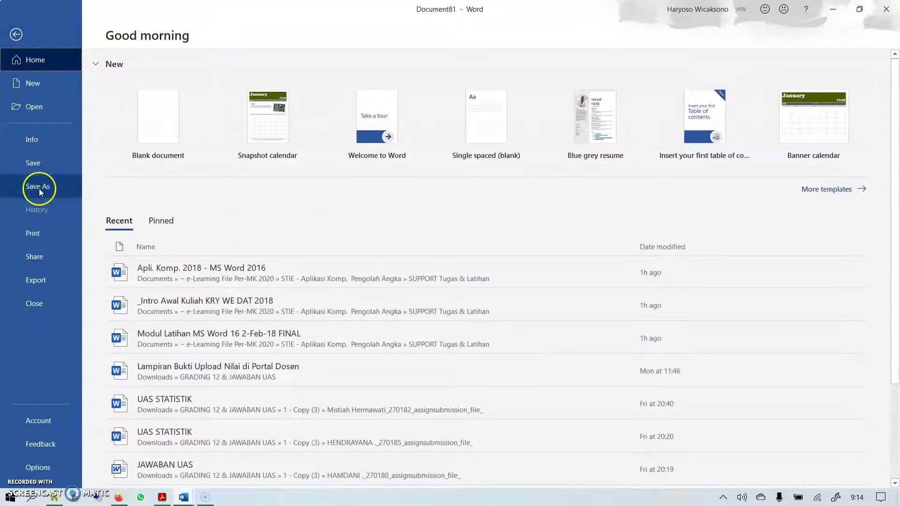
click(39, 189)
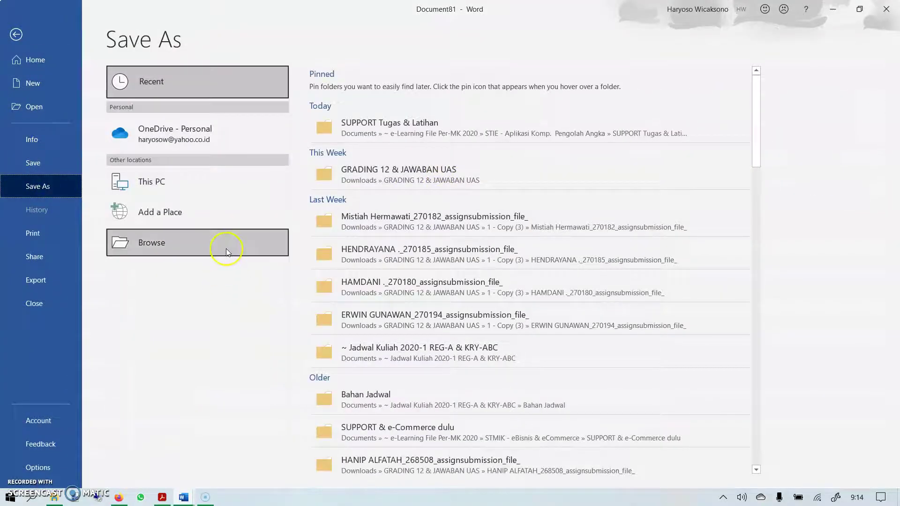
click(405, 128)
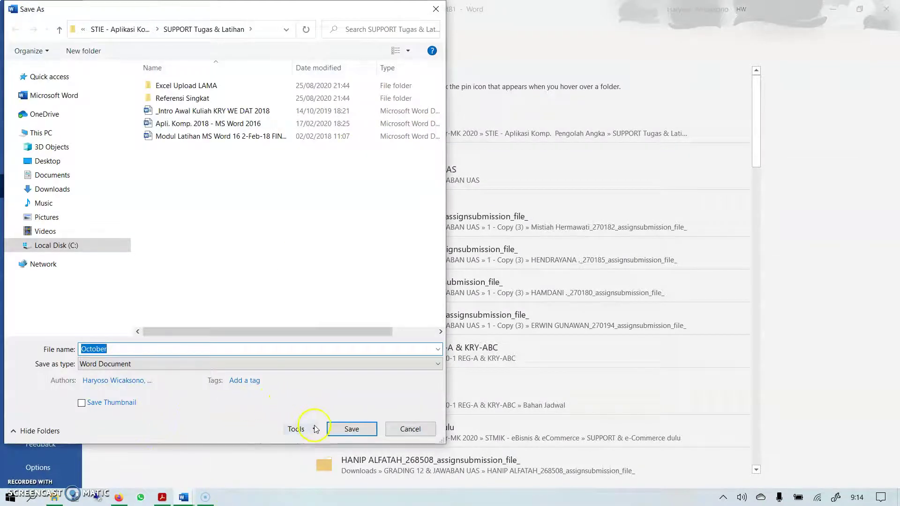
- Set and confirm a password to open and a password to modify, and save the calendar as a Word document named October
click(315, 430)
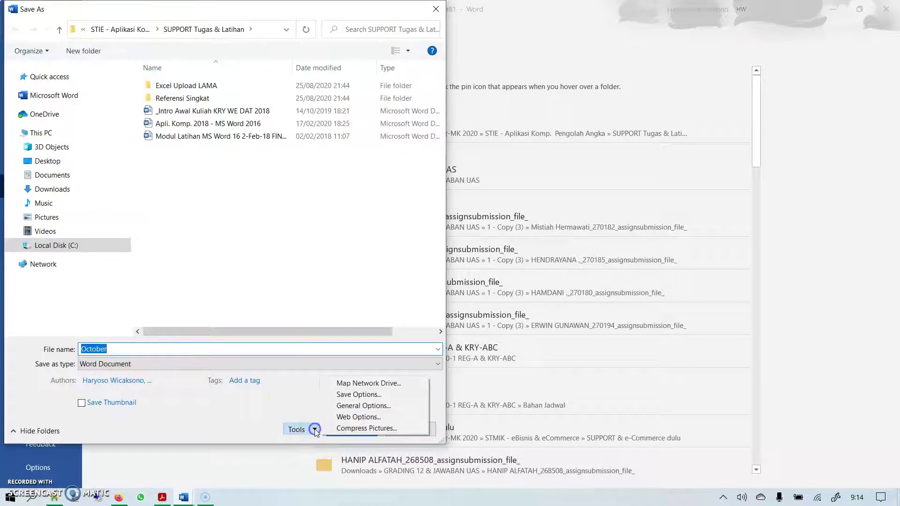
click(363, 405)
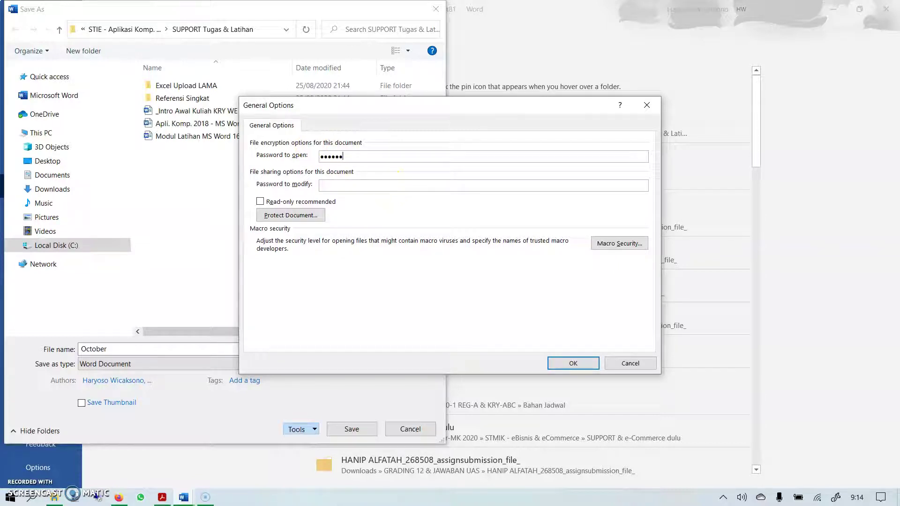
click(374, 182)
click(575, 364)
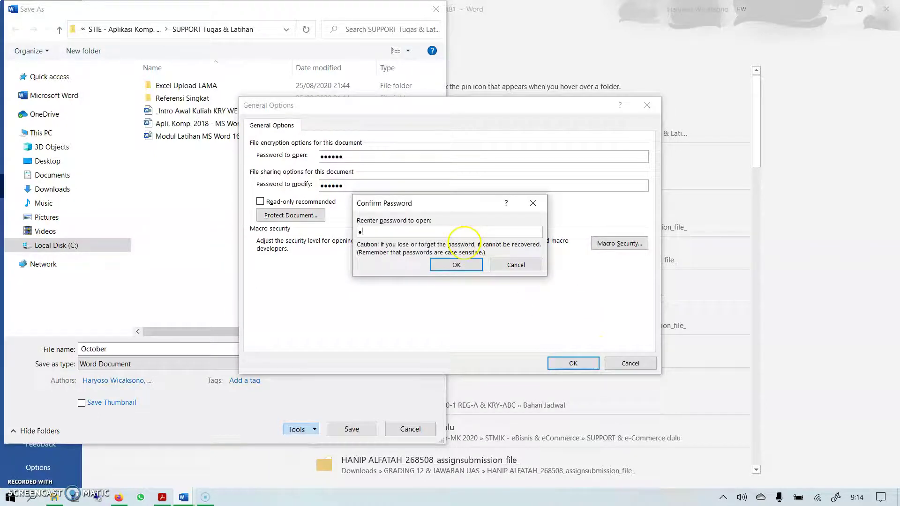
click(455, 266)
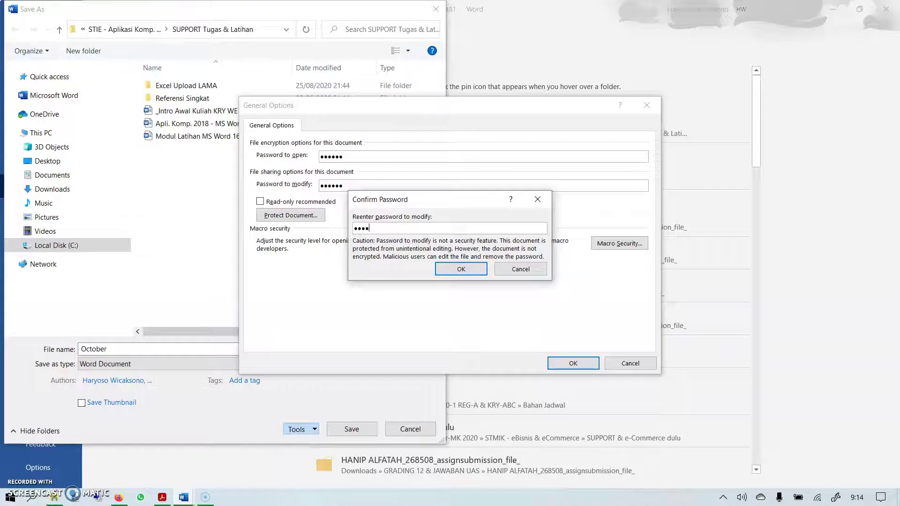
click(461, 268)
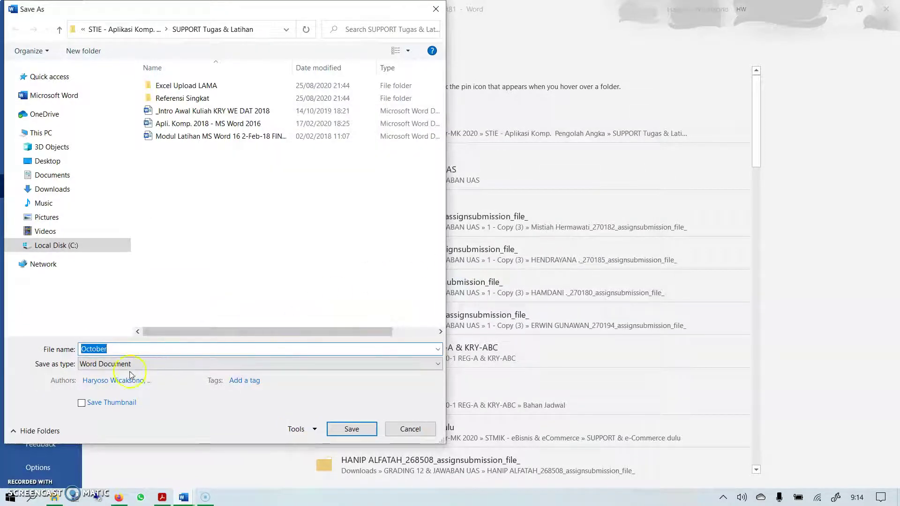
click(349, 430)
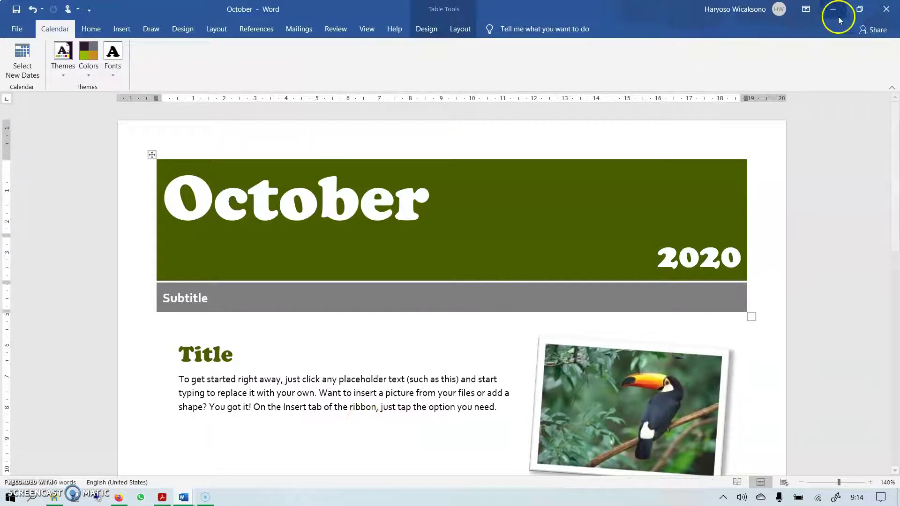
- Close the October document and reopen it from the recent files, entering the password to open and the password to modify
click(888, 9)
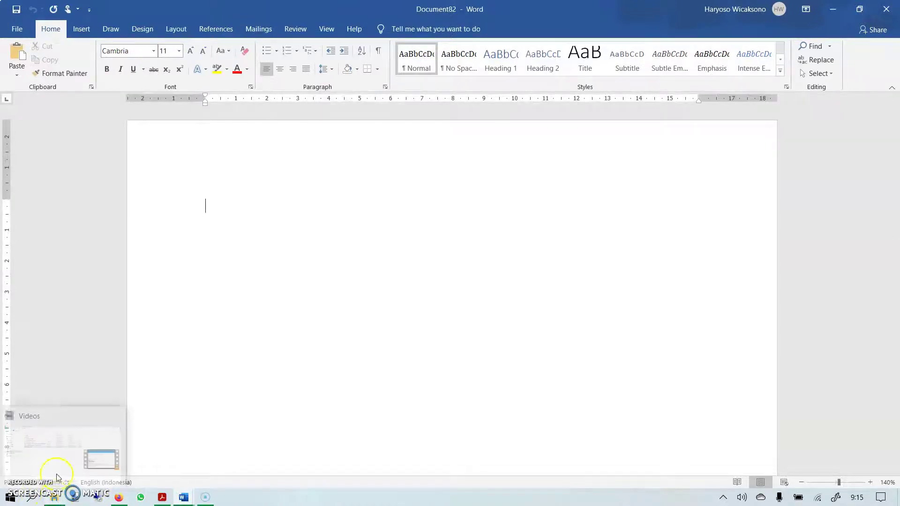
click(17, 29)
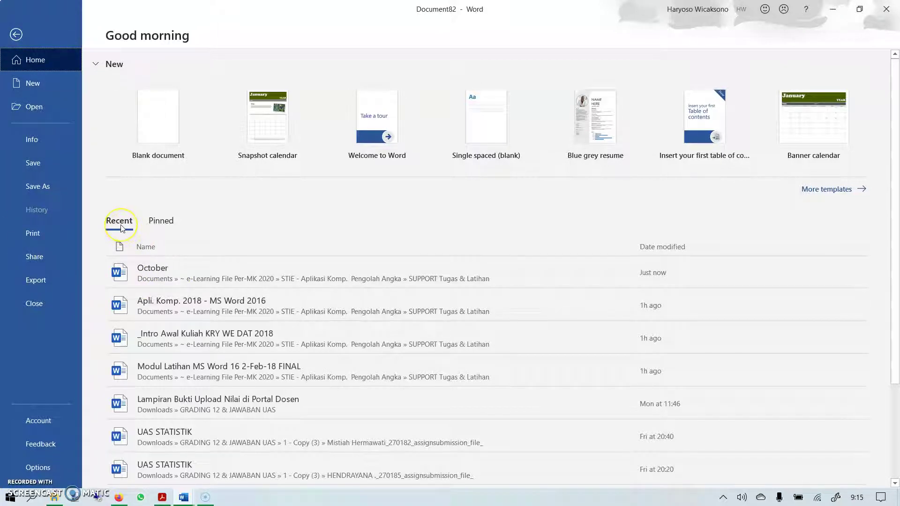
click(196, 278)
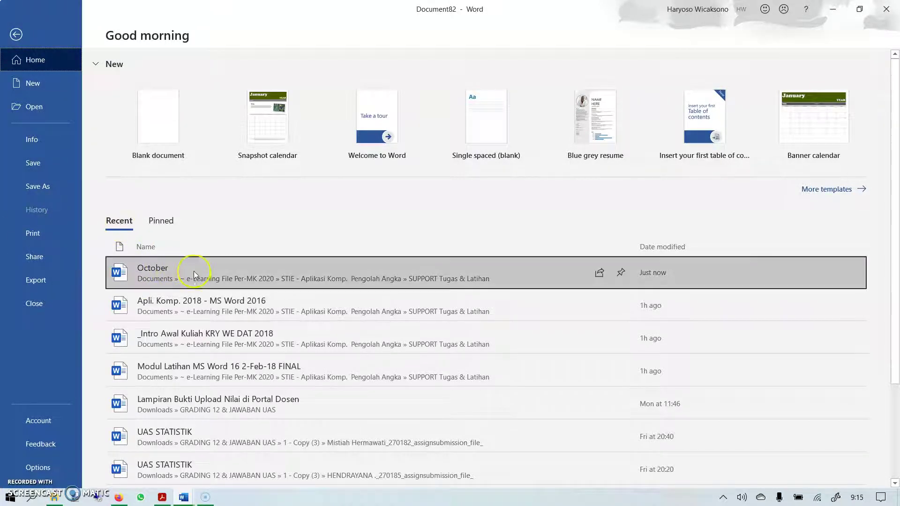
click(194, 272)
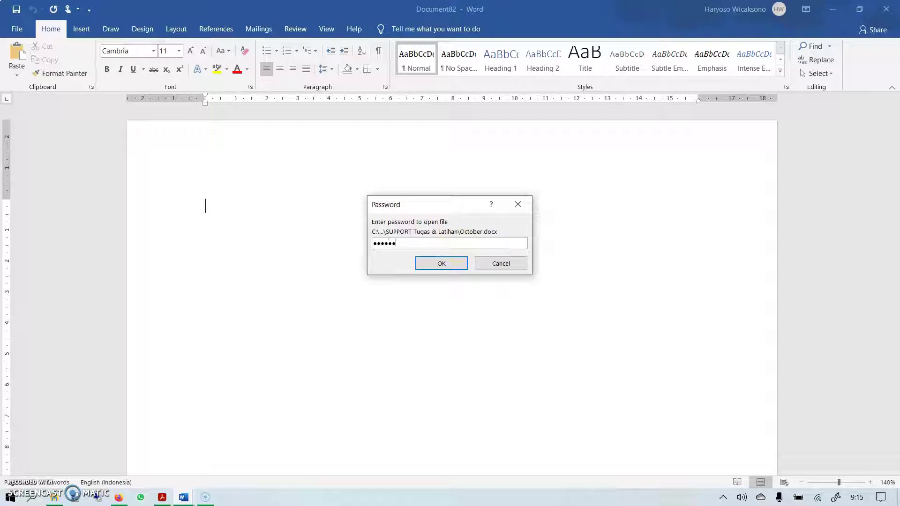
click(445, 263)
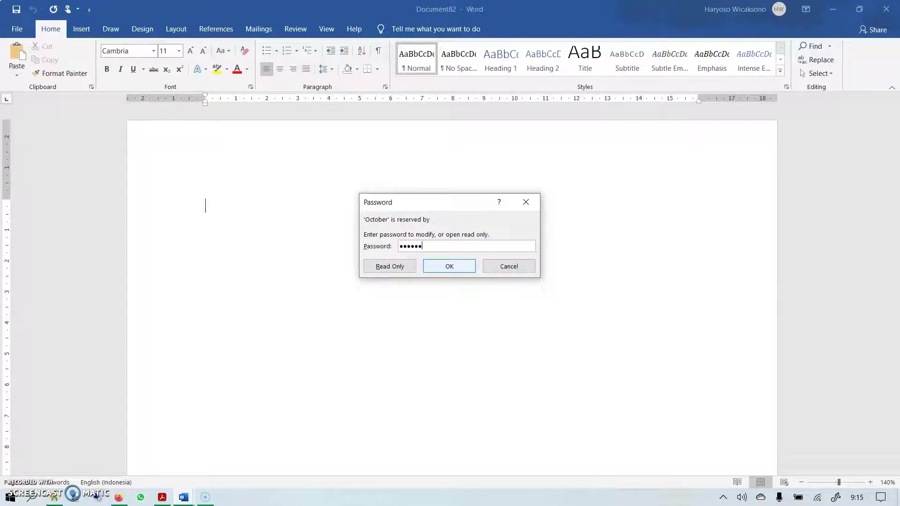
click(449, 265)
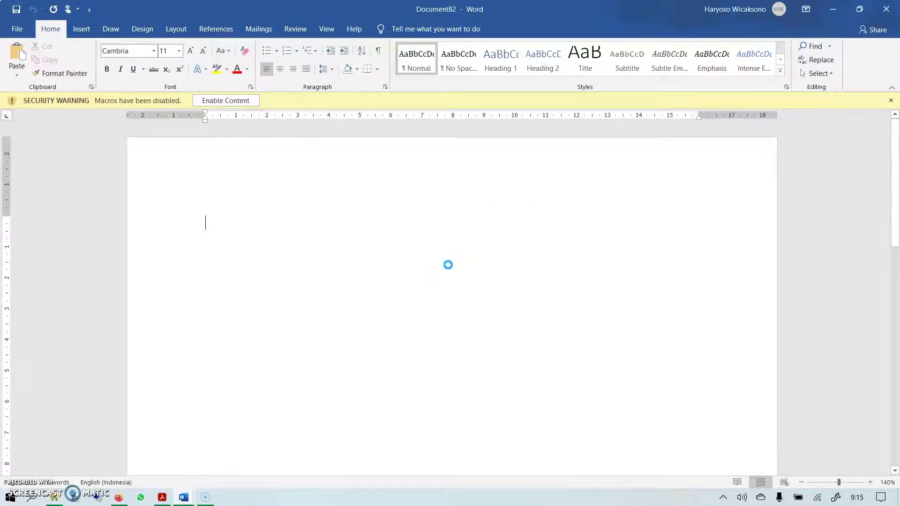
- Enable the disabled macro content for the October document and dismiss the calendar notice
click(226, 101)
click(520, 288)
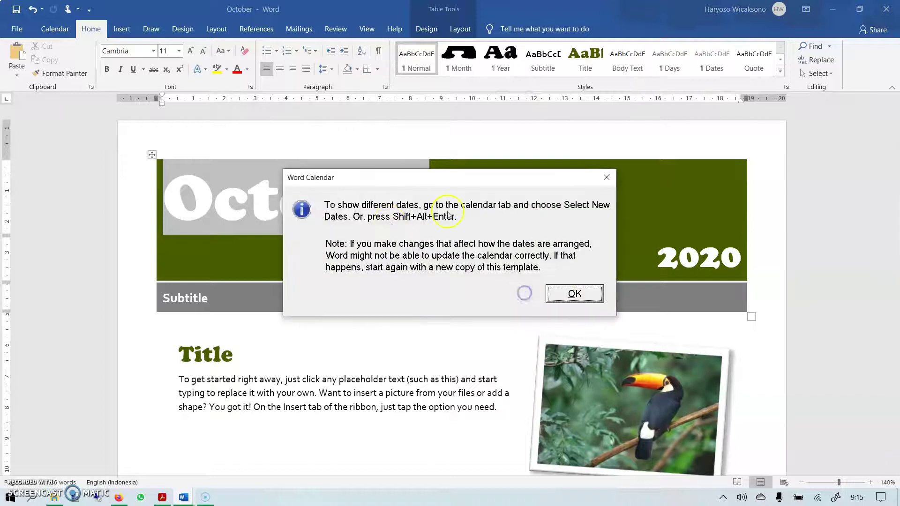
click(605, 178)
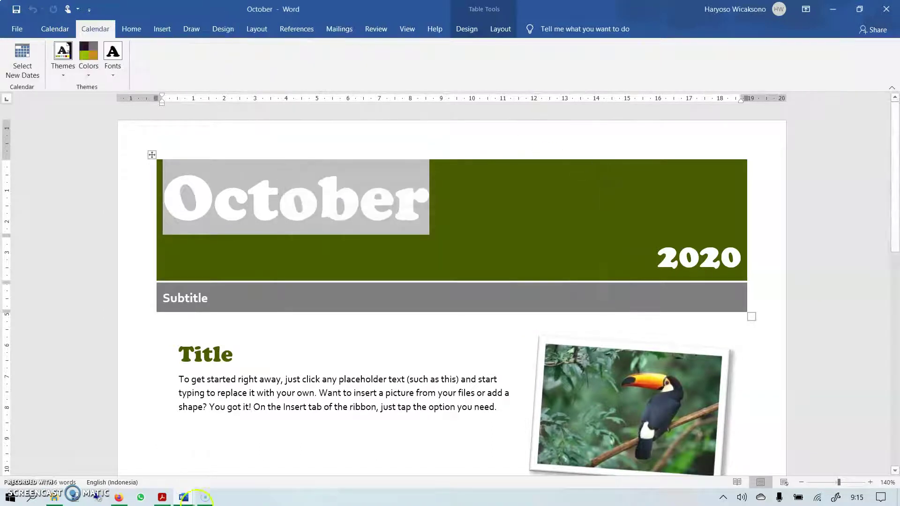
- Check the questions in "Apli. Komp. 2018 - MS Word 2016", and browse in File Explorer to Documents\~ e-Learning File Per-MK 2020\STIE - Aplikasi Komp. Pengolah Angka\SUPPORT Tugas & Latihan
click(184, 498)
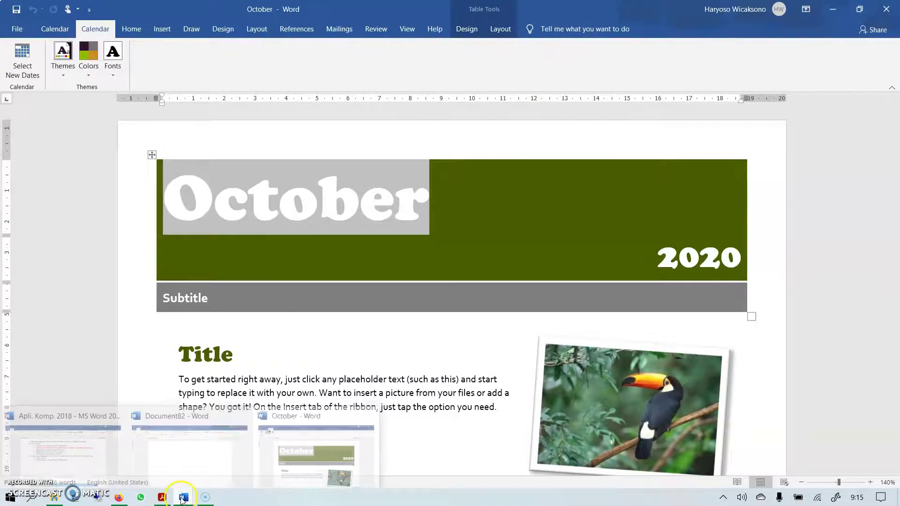
click(90, 467)
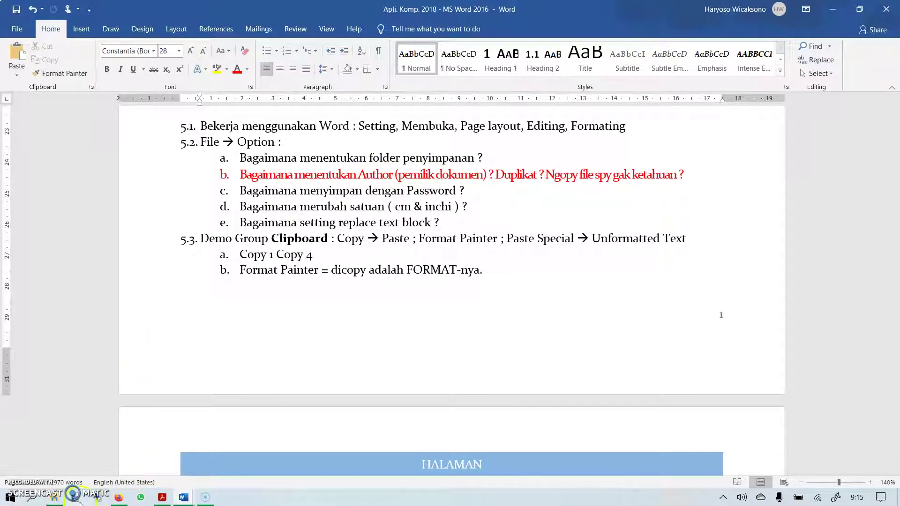
click(55, 498)
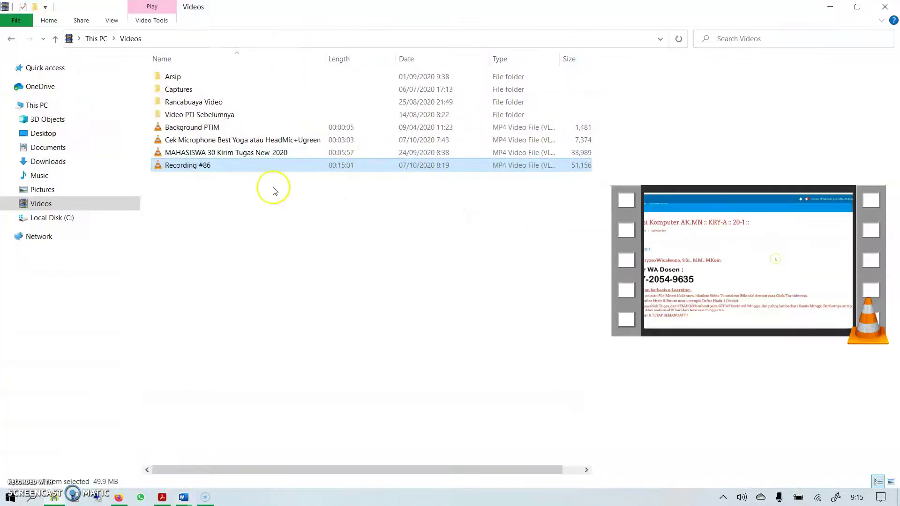
click(85, 149)
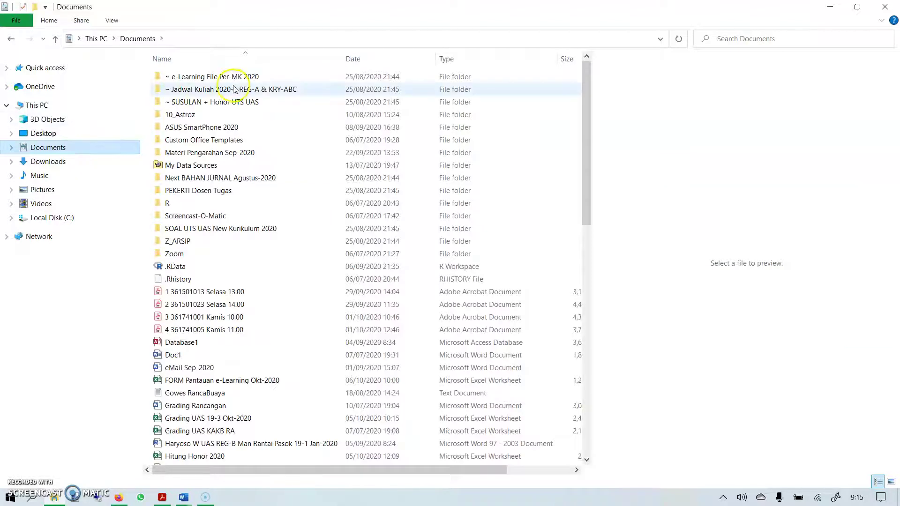
double_click(229, 82)
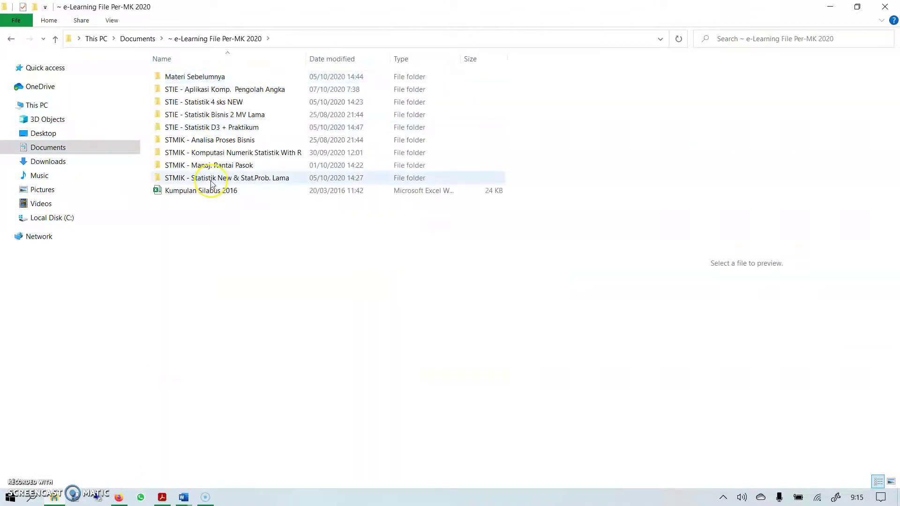
double_click(209, 89)
double_click(211, 78)
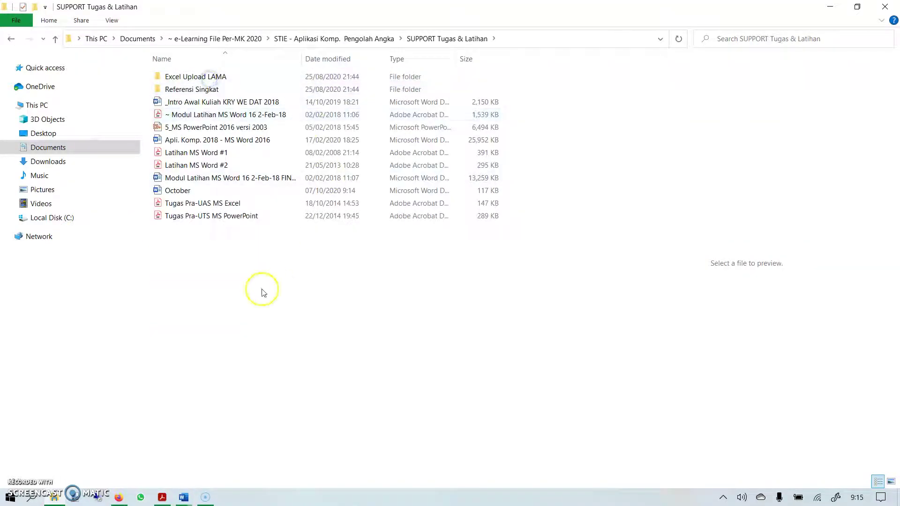
- Open the properties of the October file and examine its detailed metadata and general file information
click(181, 191)
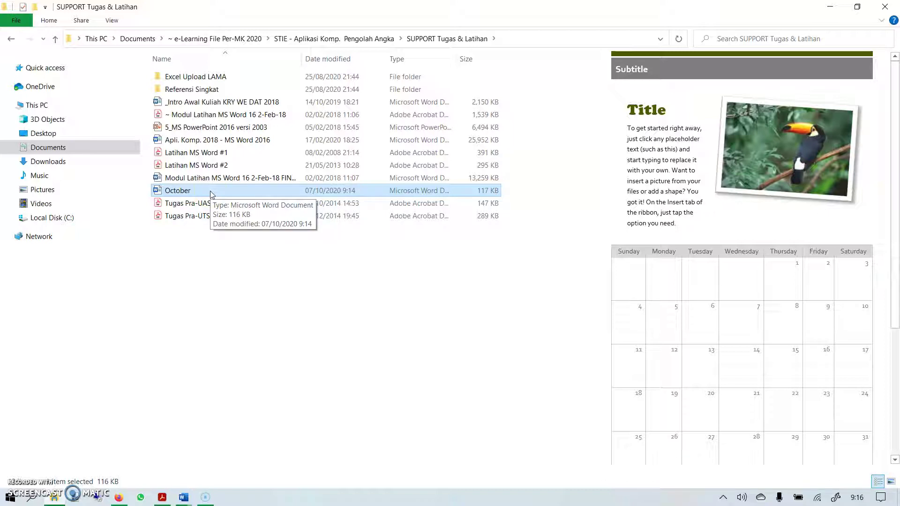
right_click(210, 192)
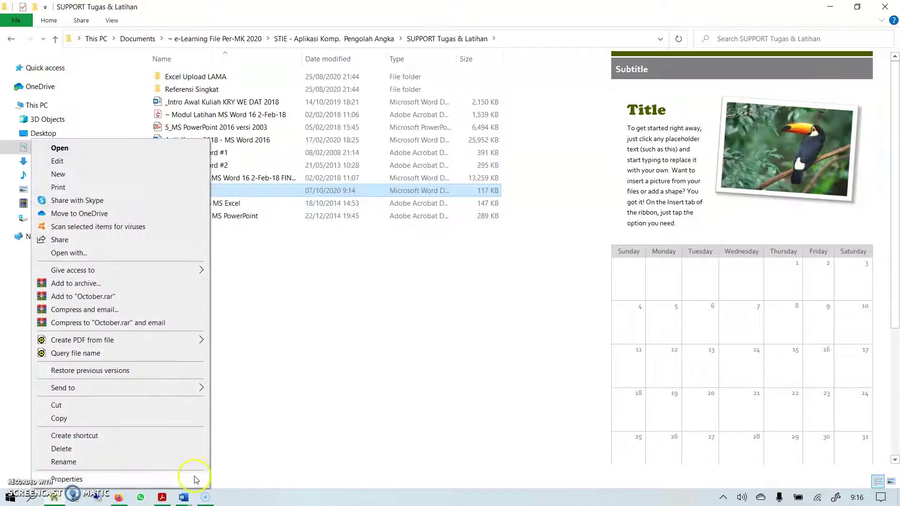
click(67, 478)
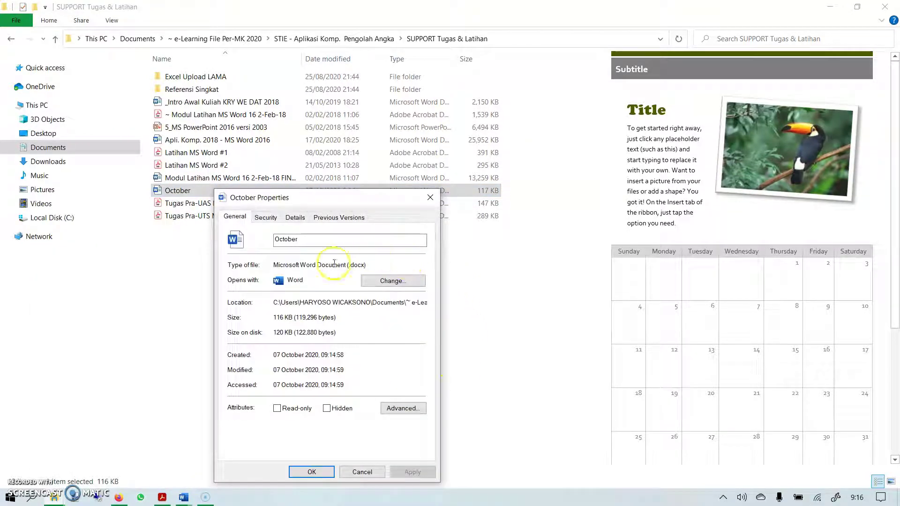
click(294, 219)
scroll(331, 330, down, 10)
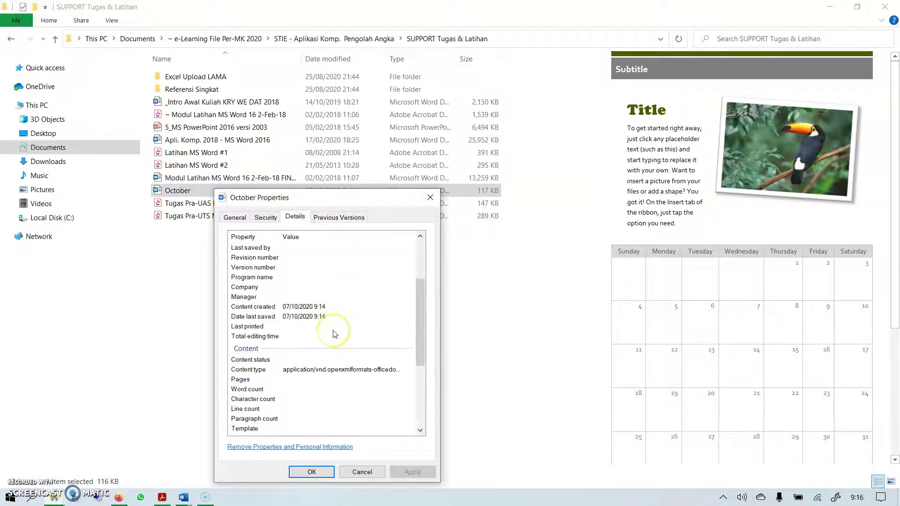
click(321, 422)
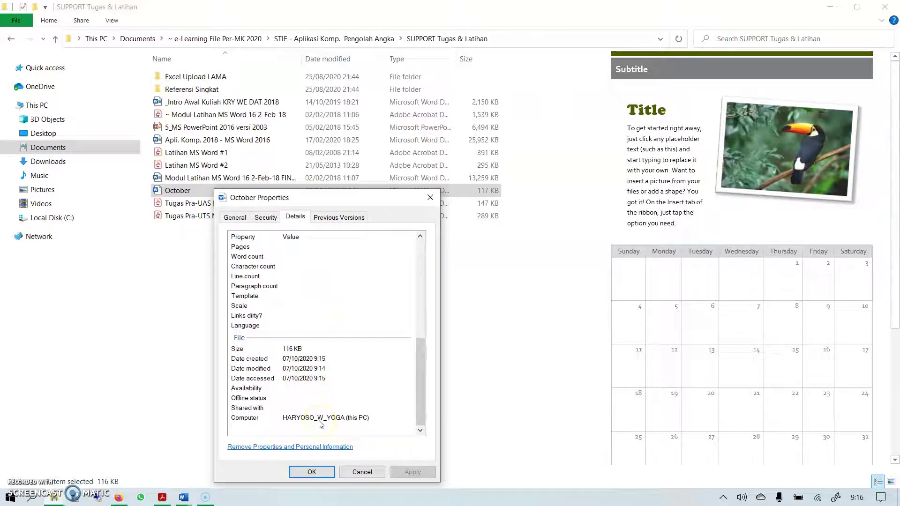
click(241, 216)
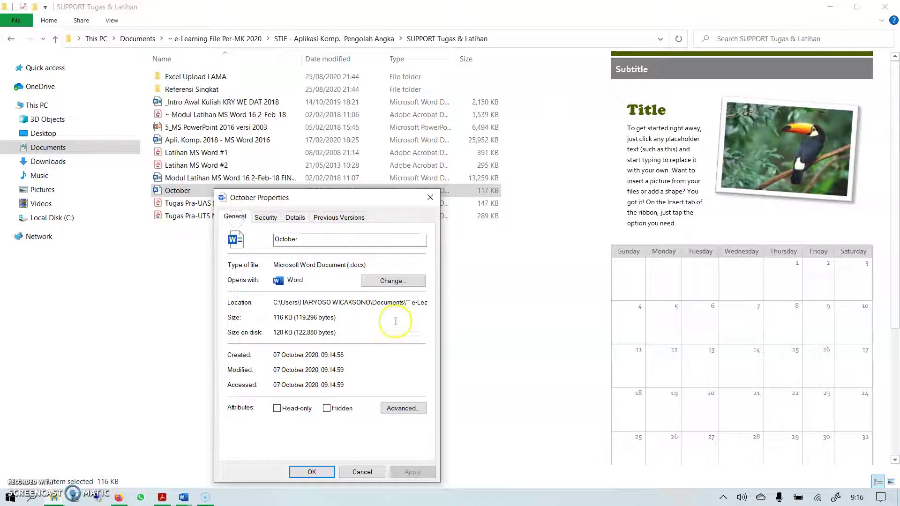
- Examine the security permissions and the author and last-saved-by details of the October file, then close its properties
click(265, 217)
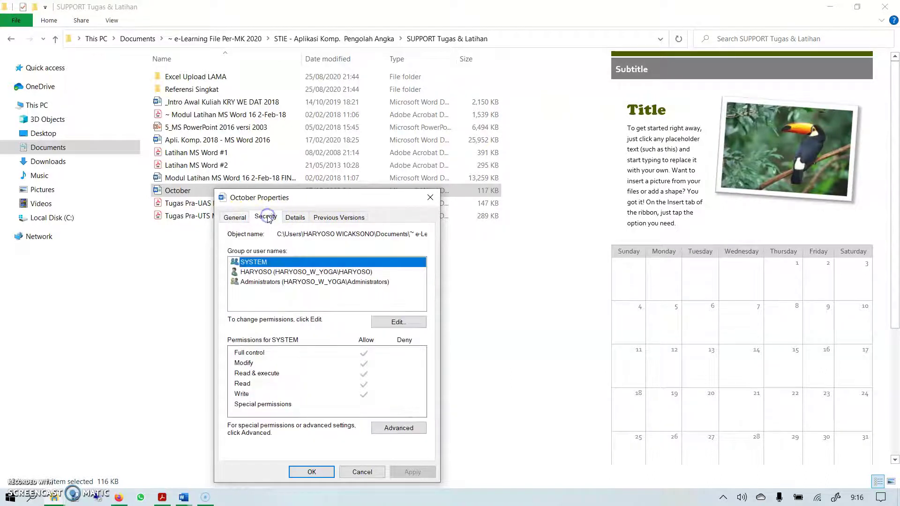
click(290, 217)
scroll(318, 307, up, 10)
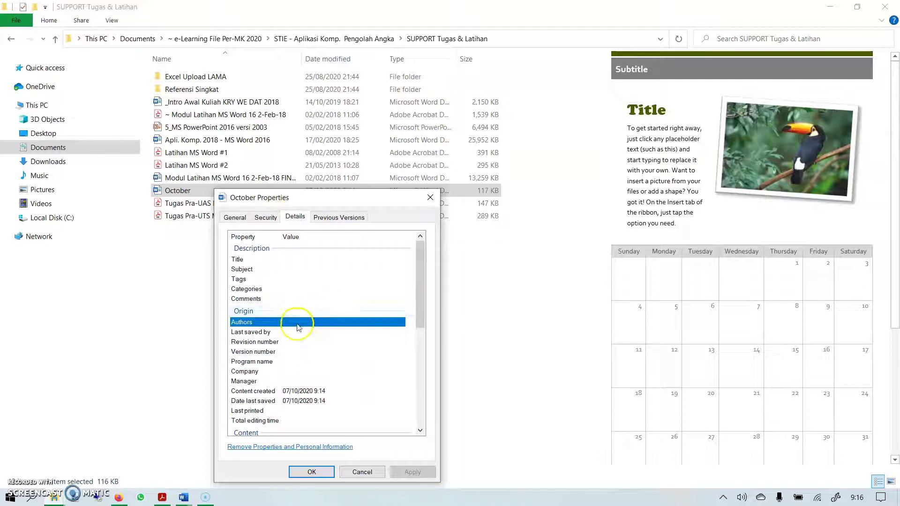
click(310, 324)
click(274, 334)
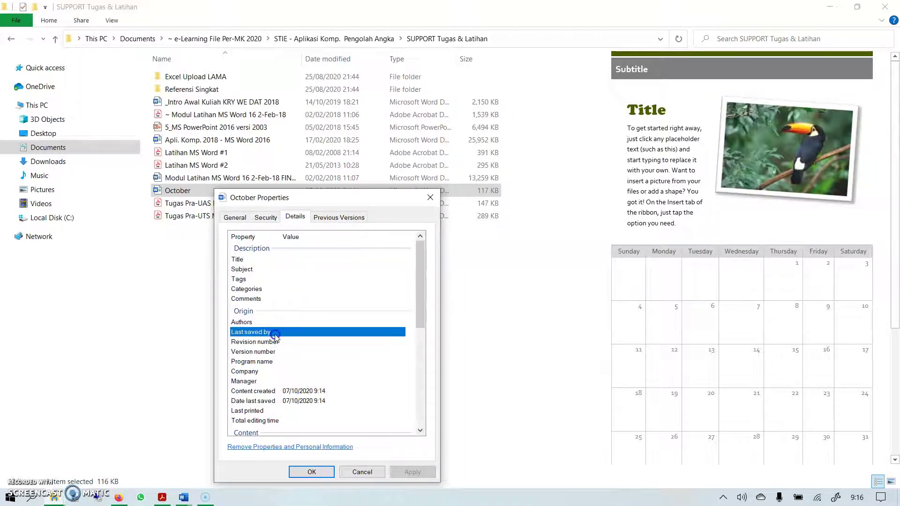
click(300, 322)
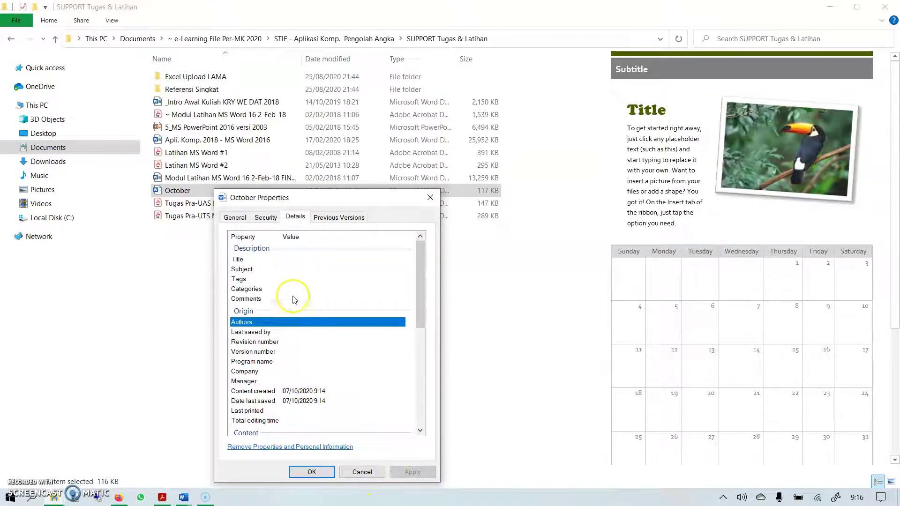
click(363, 472)
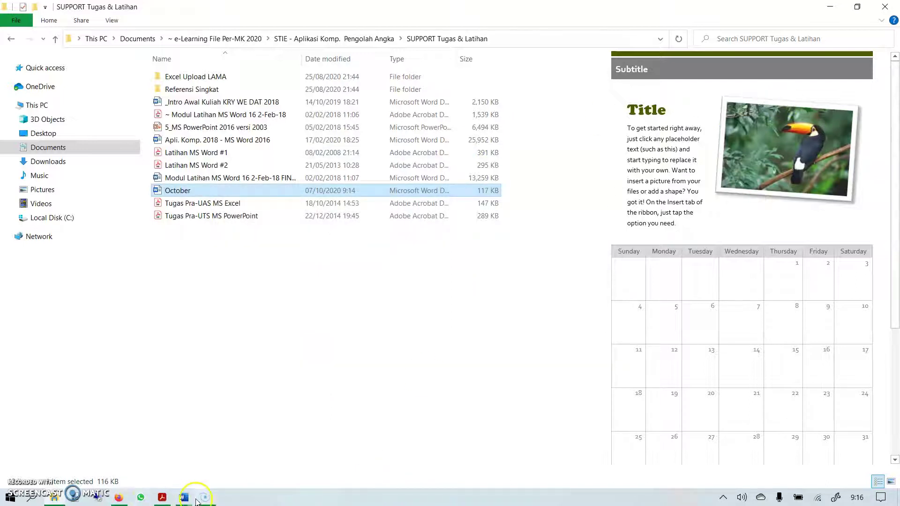
- Add the line "Latihan" below the closing paragraph of the October document in Word and save the document
mouse_move(182, 498)
click(305, 457)
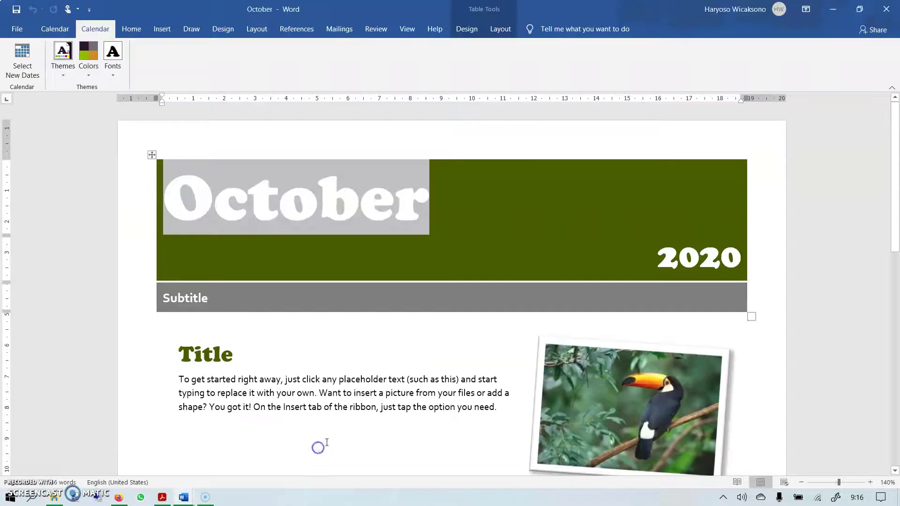
scroll(634, 318, down, 10)
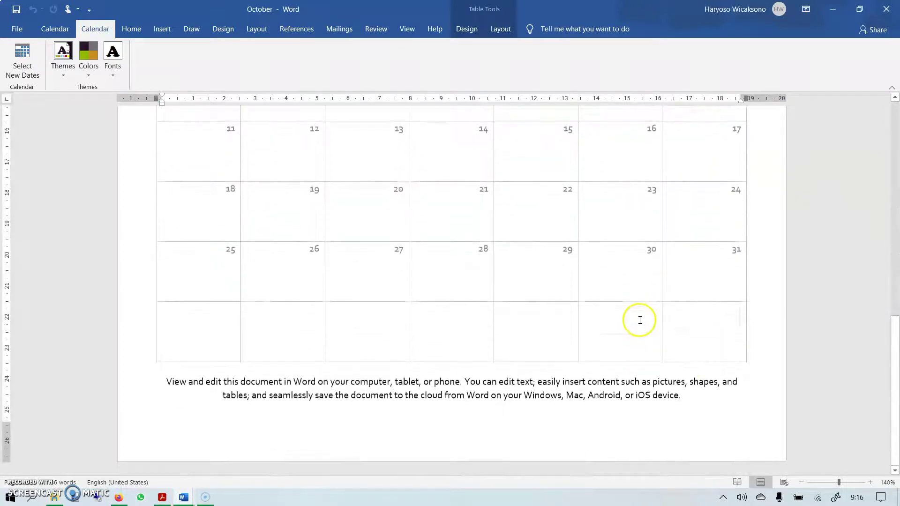
click(742, 398)
key(Return)
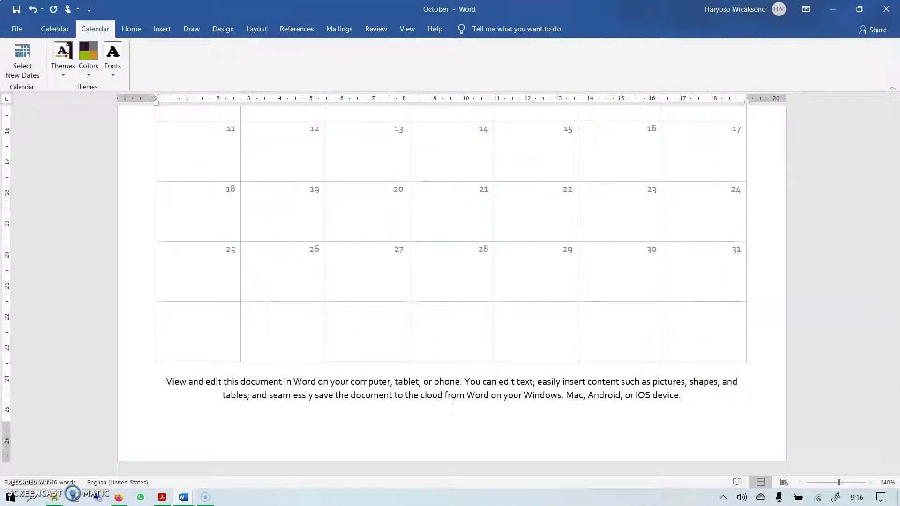
click(17, 10)
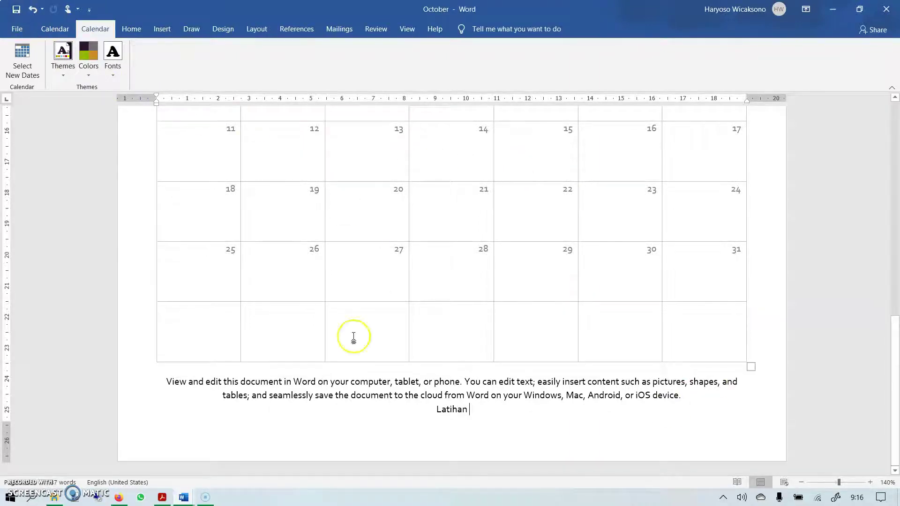
- Switch to File Explorer, reopen the October file's properties, examine its description, origin and content details, and close them
click(60, 500)
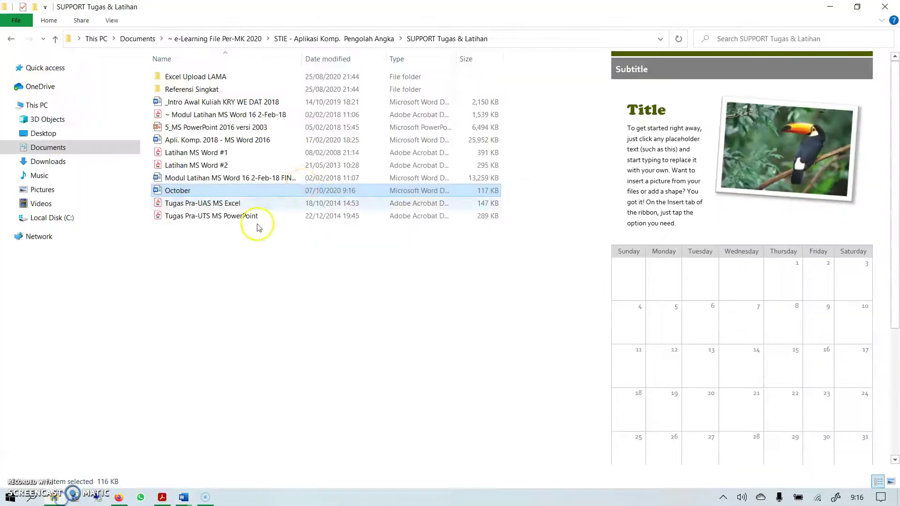
right_click(229, 192)
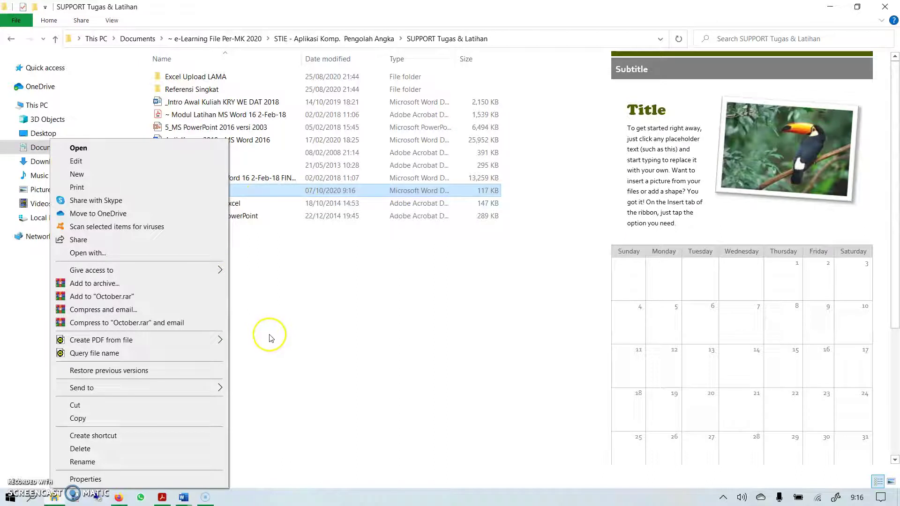
click(189, 482)
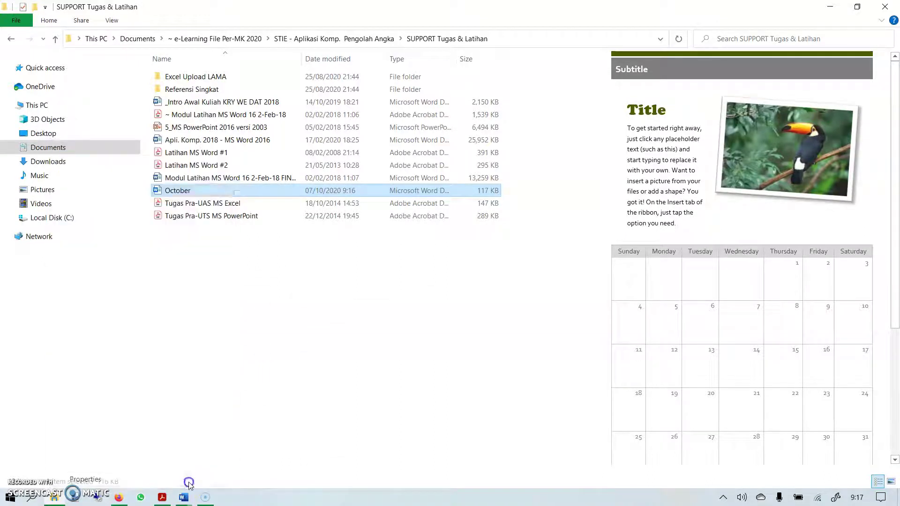
click(304, 238)
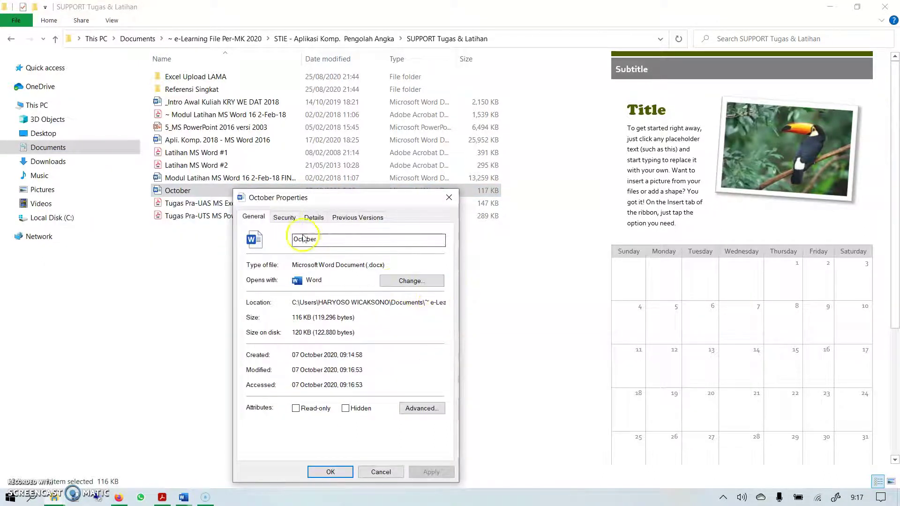
click(313, 217)
scroll(349, 361, down, 2)
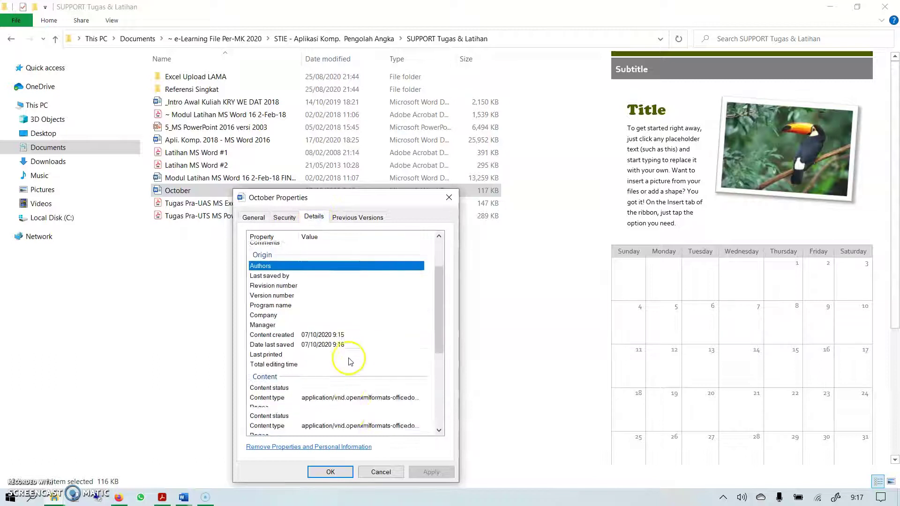
scroll(350, 361, down, 3)
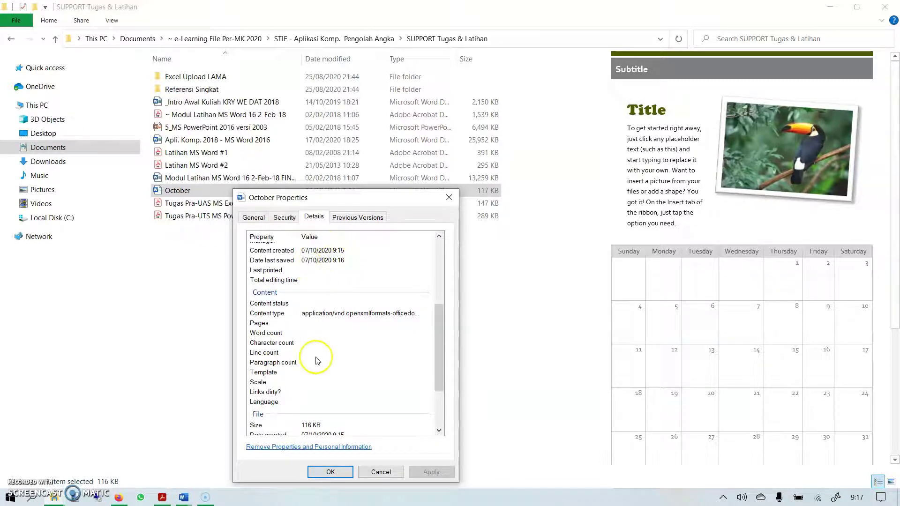
scroll(315, 359, down, 3)
scroll(324, 344, up, 5)
scroll(325, 347, up, 3)
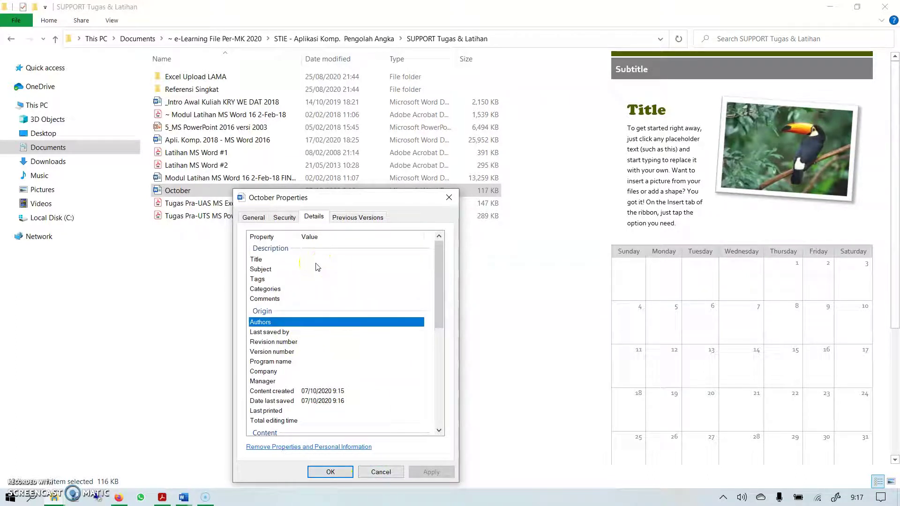
click(316, 326)
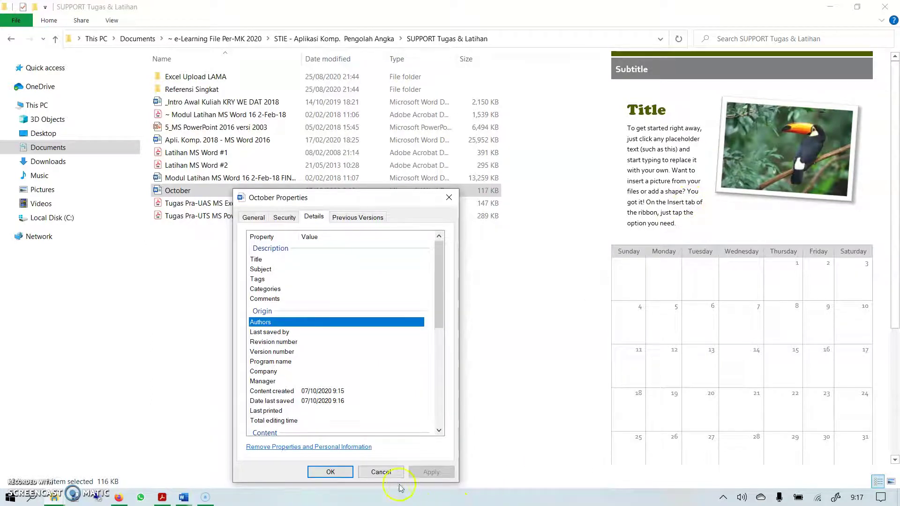
click(380, 472)
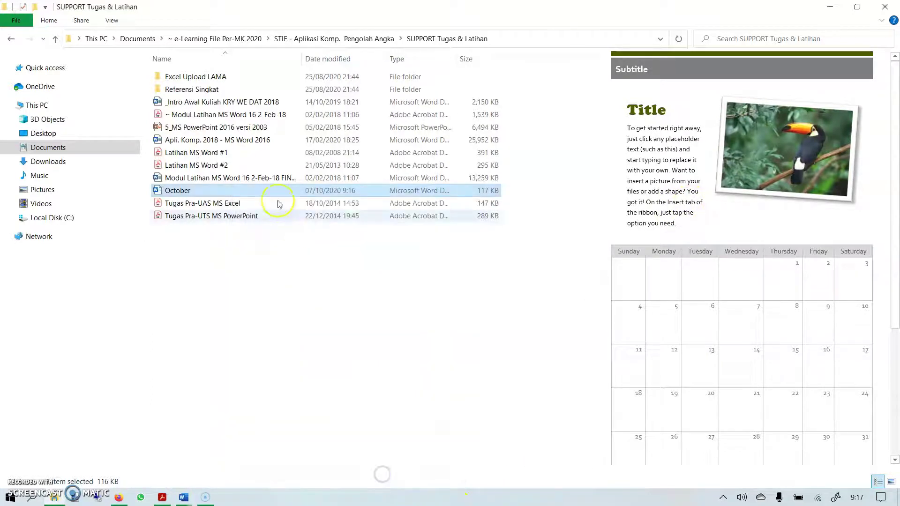
- Check the Authors property in the details of the file "_Intro Awal Kuliah KRY WE DAT 2018" and close without changes
click(238, 104)
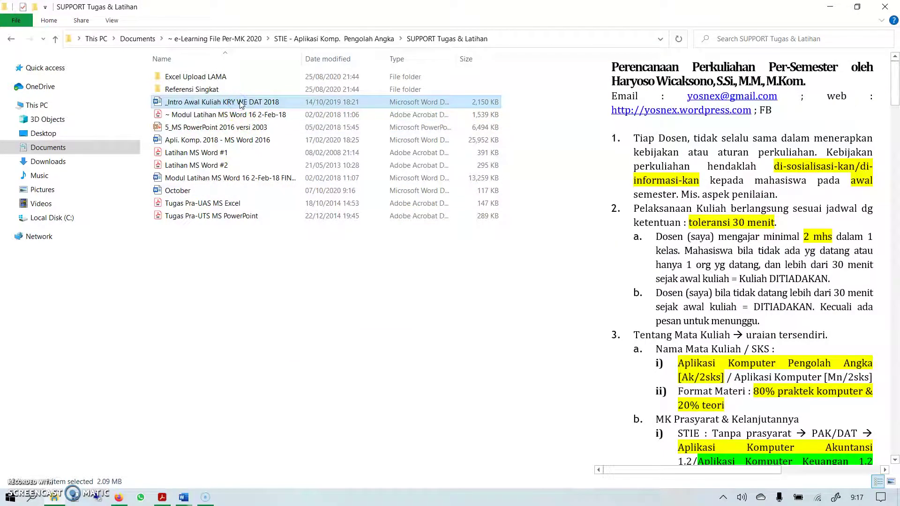
right_click(240, 103)
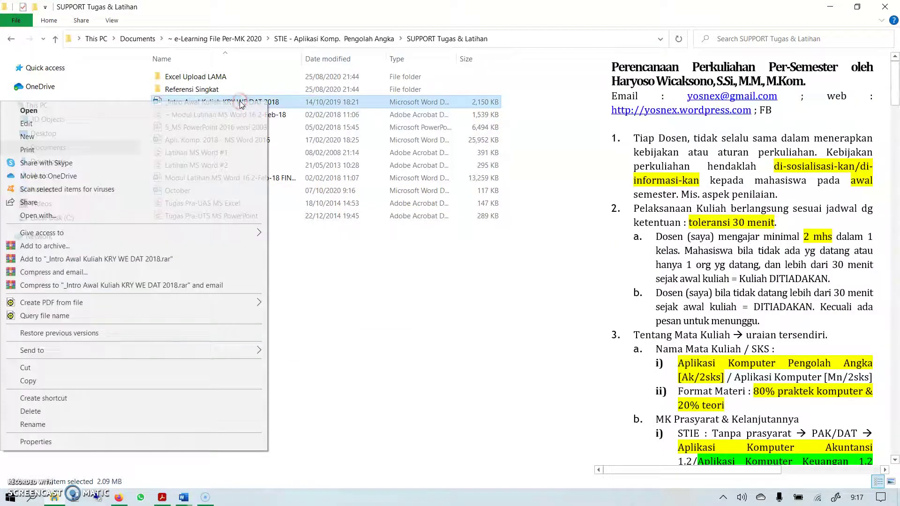
click(235, 441)
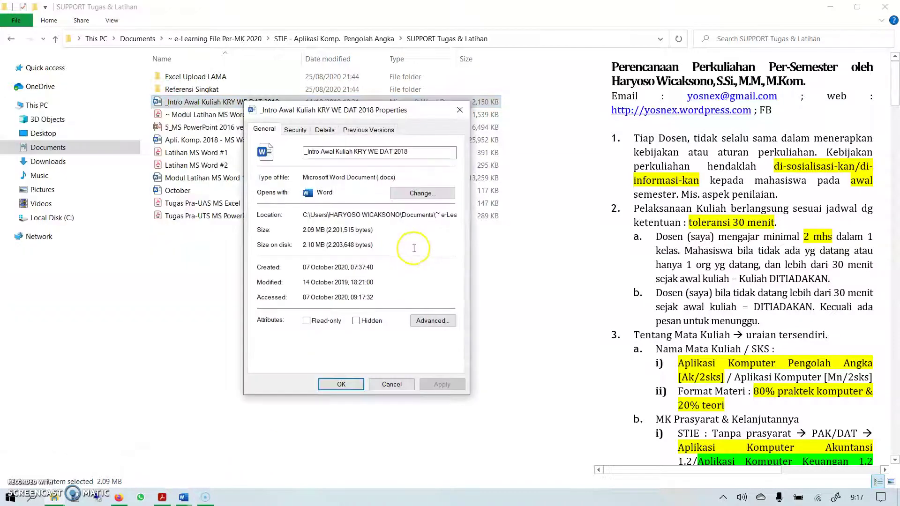
click(325, 129)
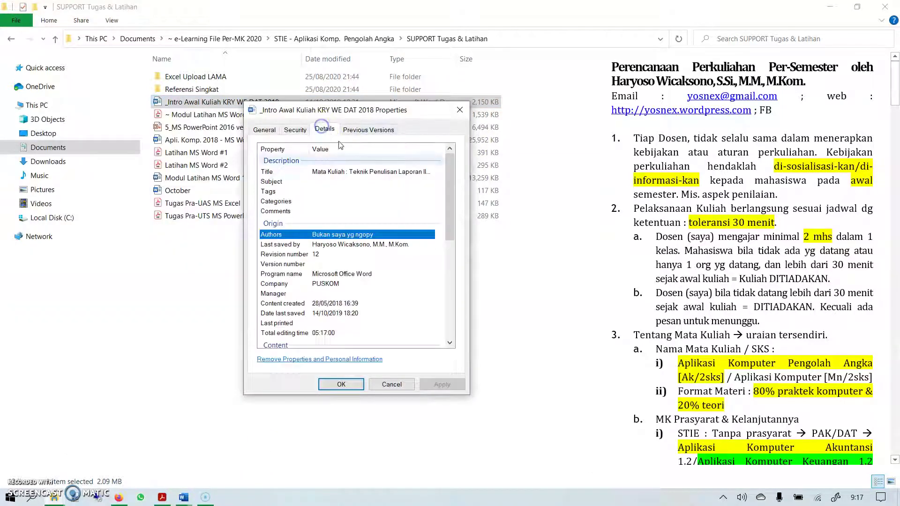
click(342, 234)
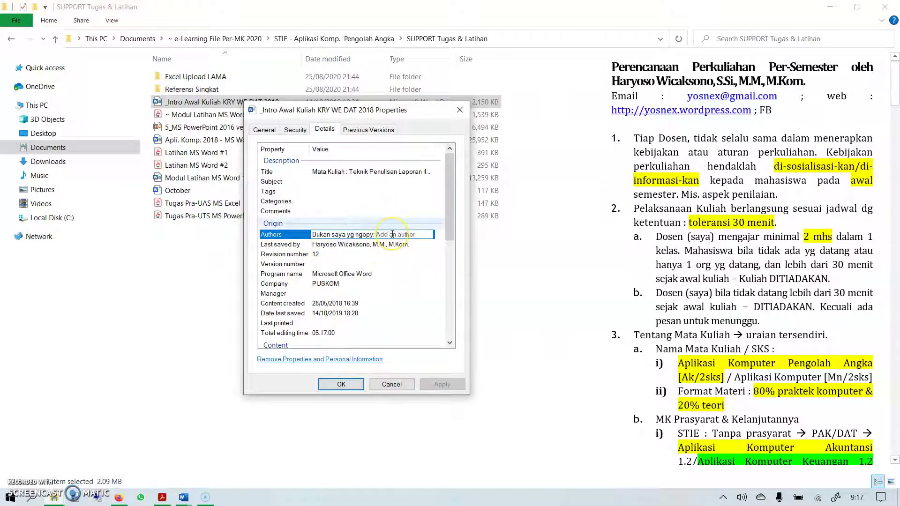
click(391, 386)
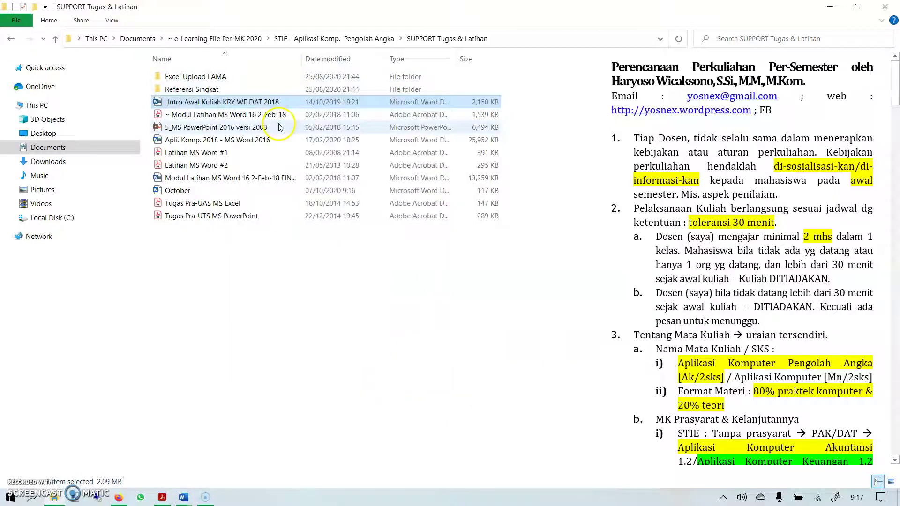
- Duplicate "_Intro Awal Kuliah KRY WE DAT 2018" in the same folder and fit the Name column to the full file names
click(245, 117)
right_click(238, 101)
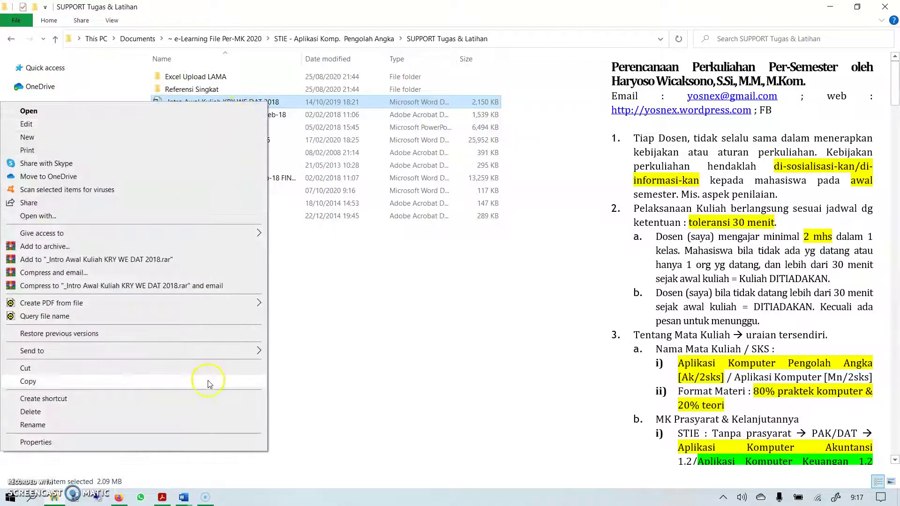
click(206, 381)
right_click(270, 313)
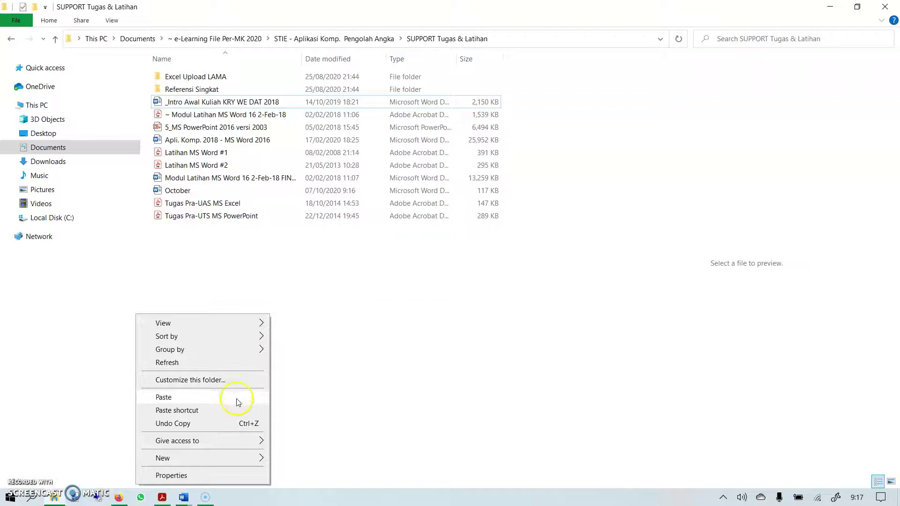
click(234, 398)
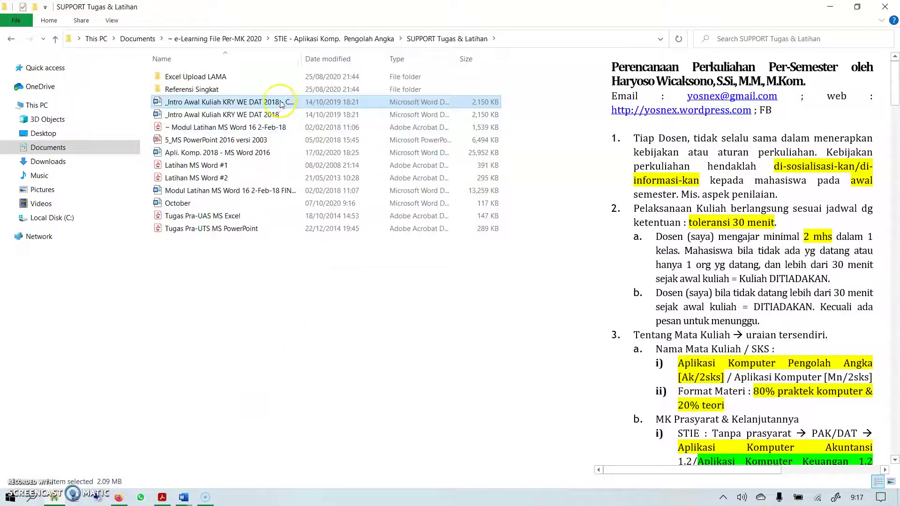
double_click(302, 59)
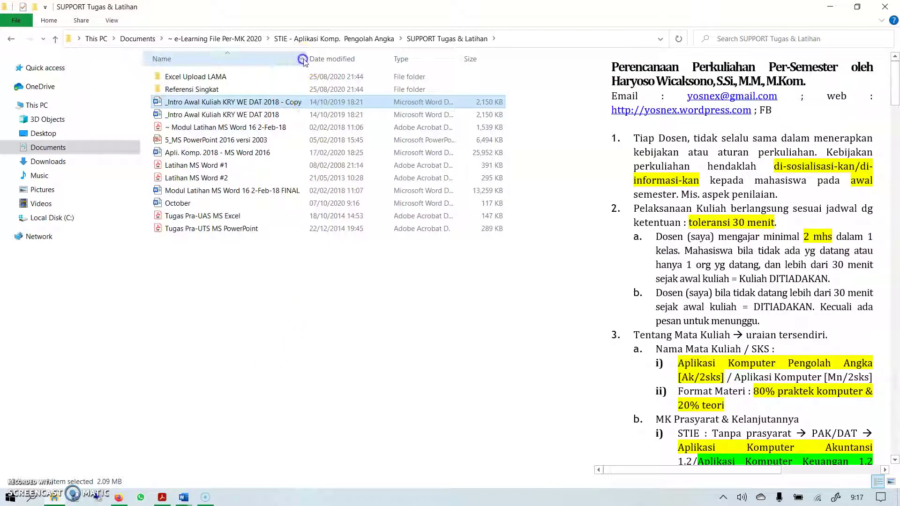
- Replace the Authors value in the details of "_Intro Awal Kuliah KRY WE DAT 2018 - Copy" with another author's first name and confirm
right_click(287, 104)
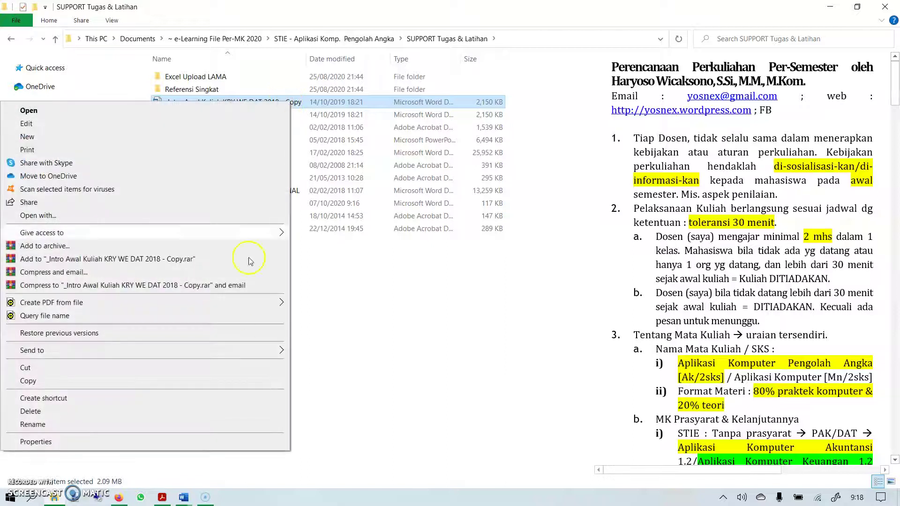
click(229, 442)
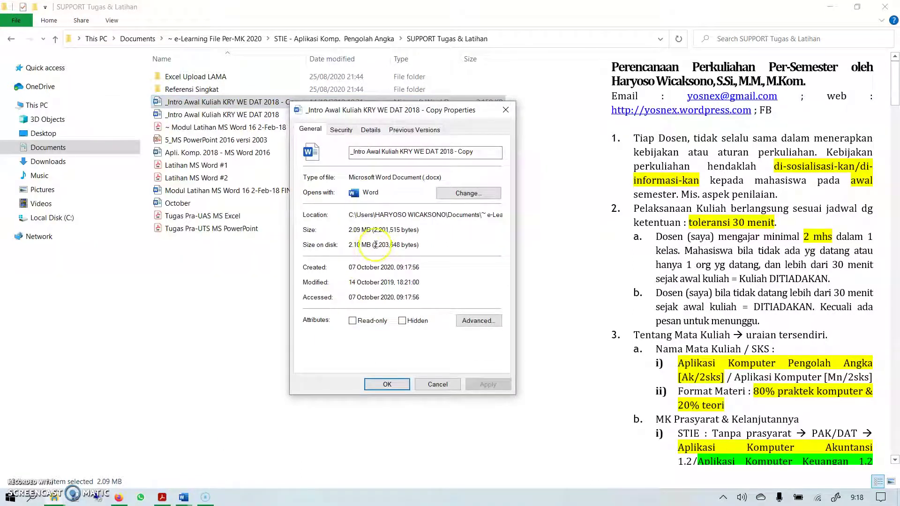
click(370, 129)
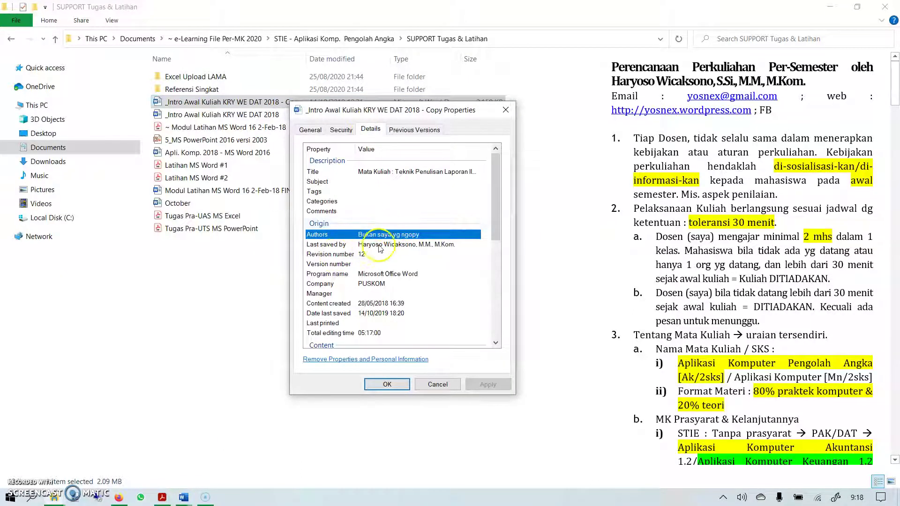
click(401, 236)
click(401, 235)
key(ctrl+a)
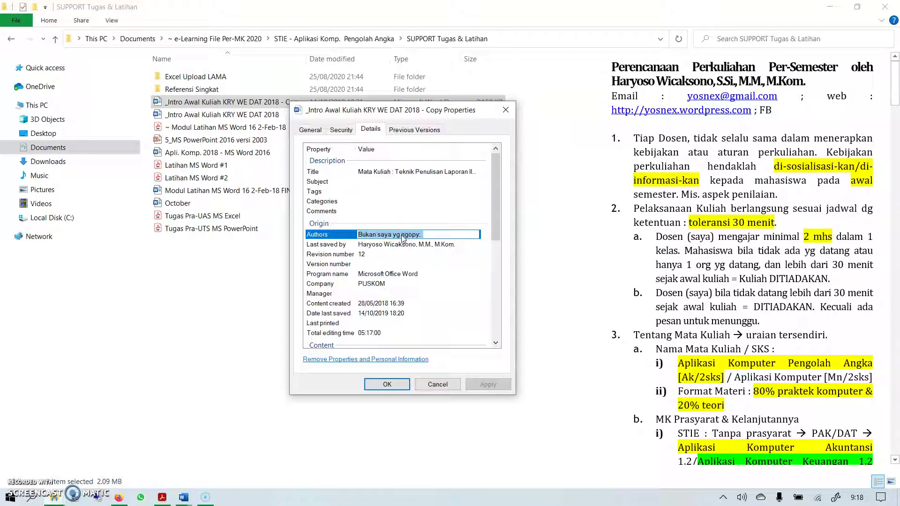
text(John)
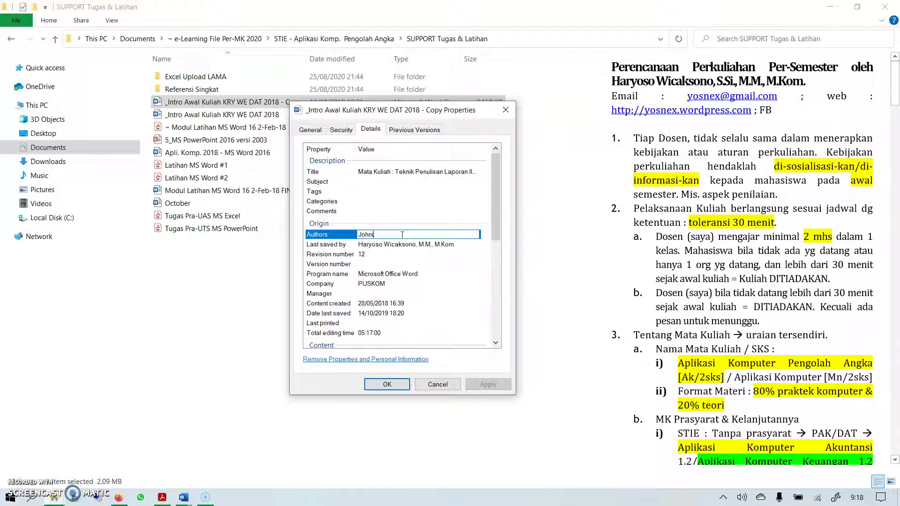
key(BackSpace)
key(BackSpace)
key(BackSpace)
key(BackSpace)
text(nh)
key(BackSpace)
key(BackSpace)
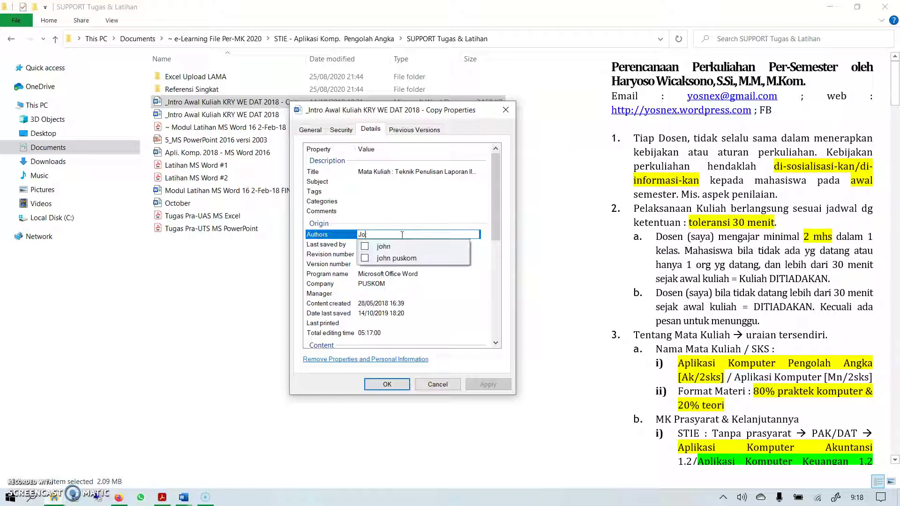
text(hni)
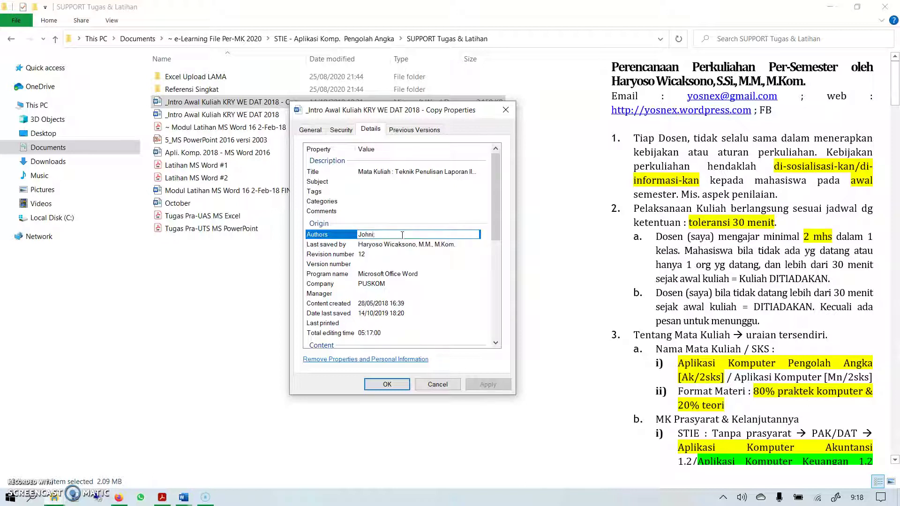
click(387, 385)
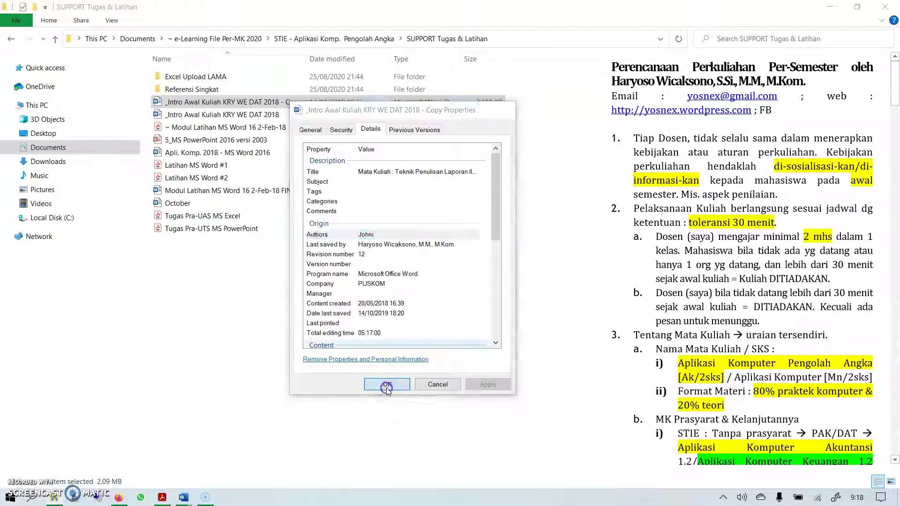
- Check the Authors property of the original "_Intro Awal Kuliah KRY WE DAT 2018" for comparison and close its properties without changes
click(256, 117)
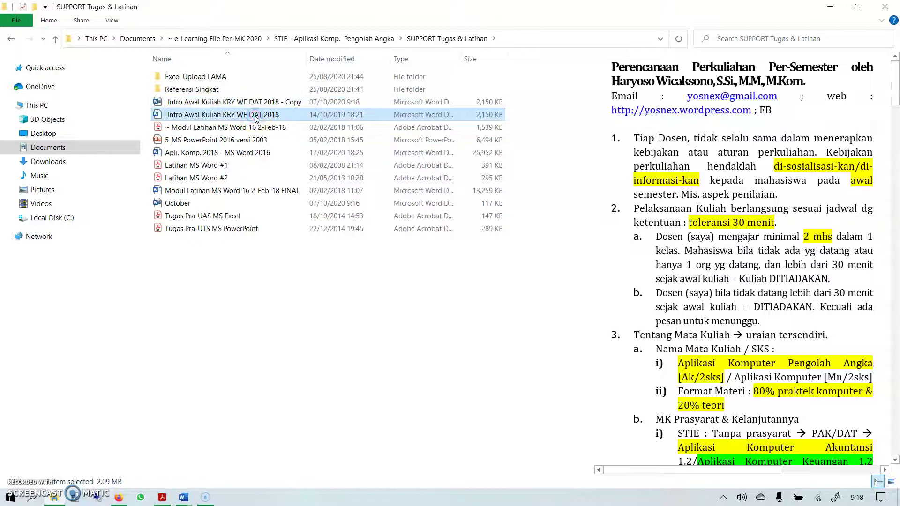
right_click(257, 117)
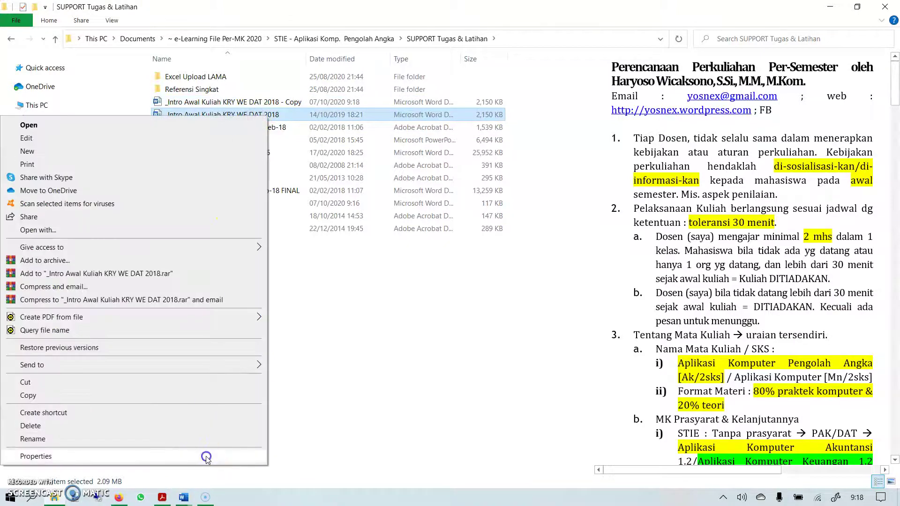
click(206, 457)
click(340, 144)
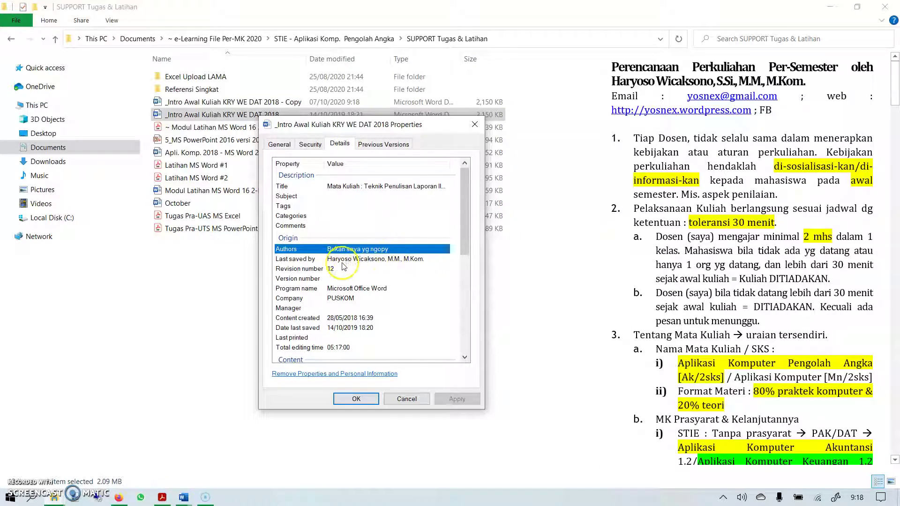
click(406, 399)
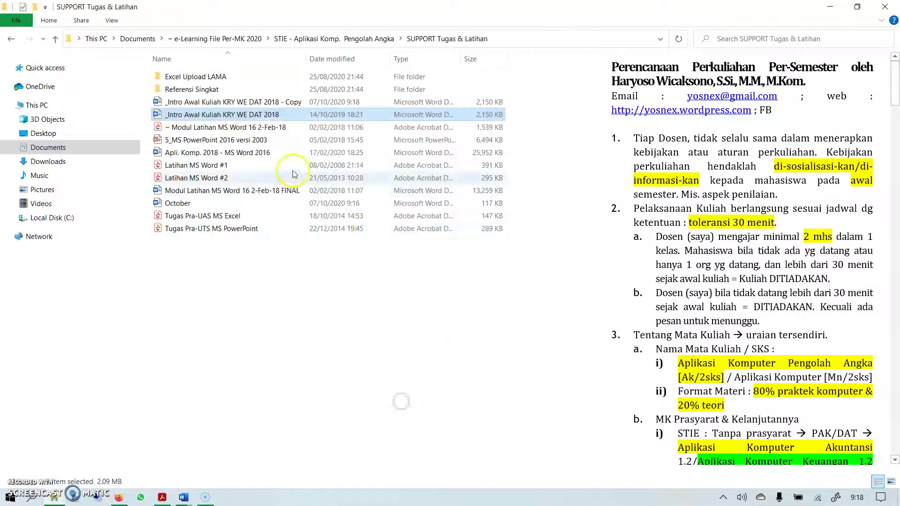
- Verify the Authors property in the details of "_Intro Awal Kuliah KRY WE DAT 2018 - Copy" and close its properties without changes
click(265, 102)
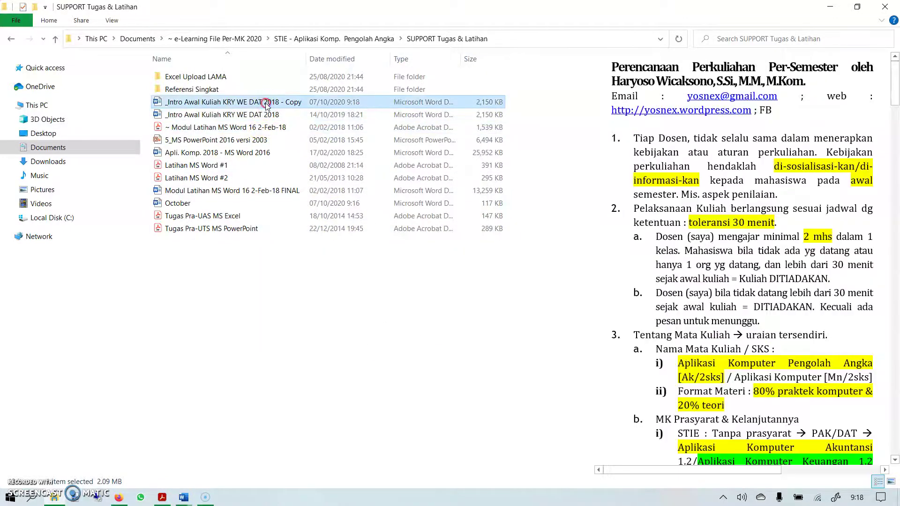
right_click(265, 103)
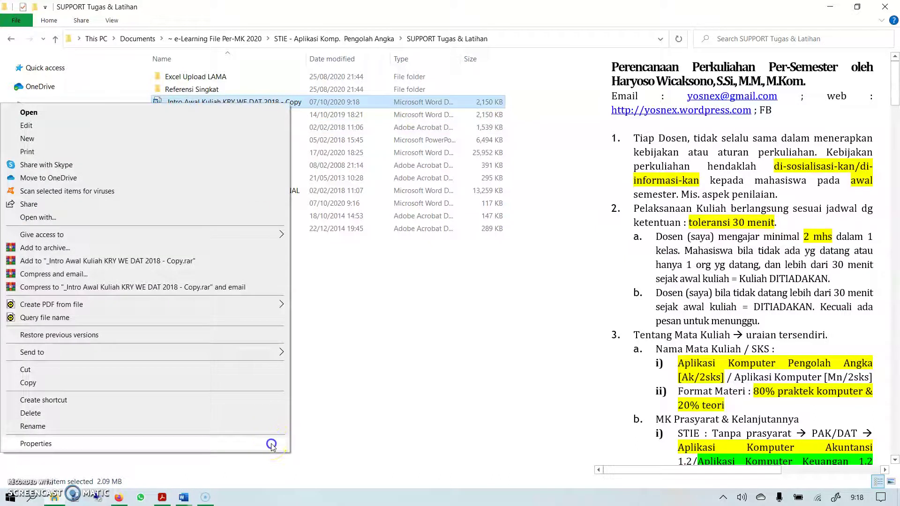
click(271, 444)
click(351, 131)
click(364, 237)
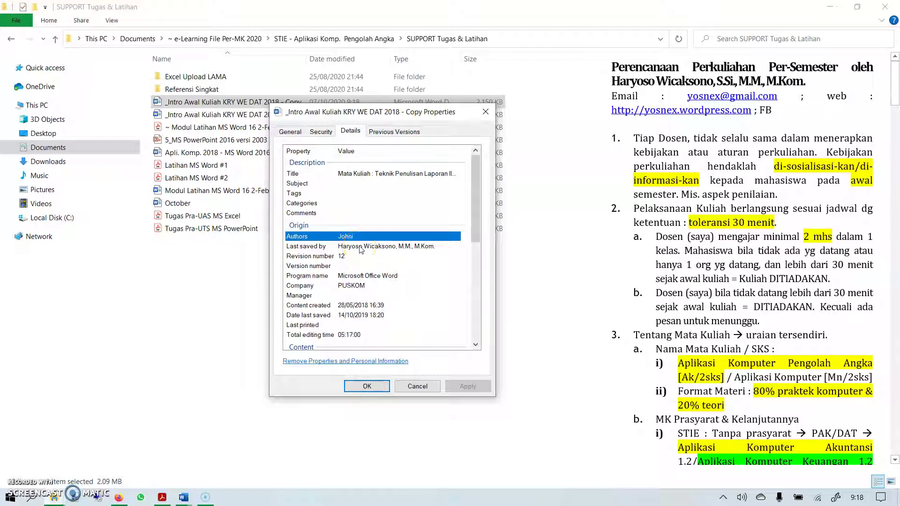
click(415, 387)
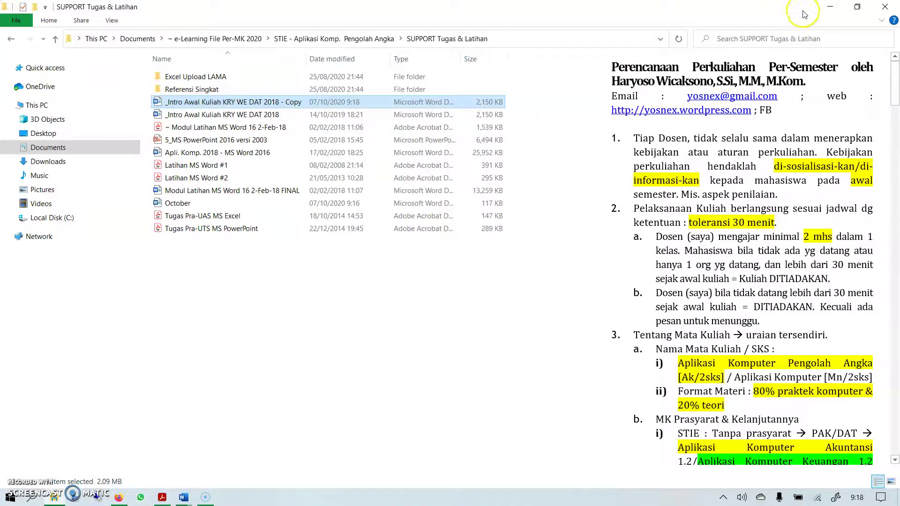
- Switch to Word and review the General options, including the user name and initials used to personalize Office
click(830, 6)
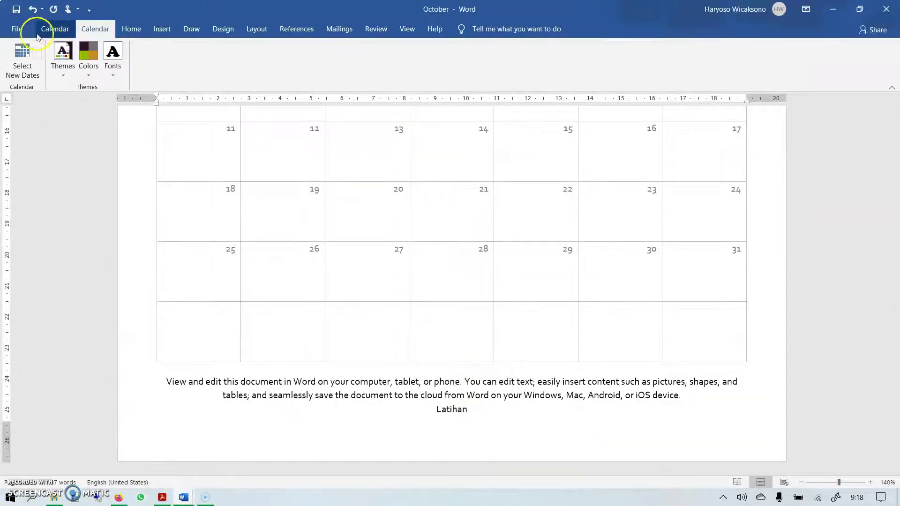
click(18, 29)
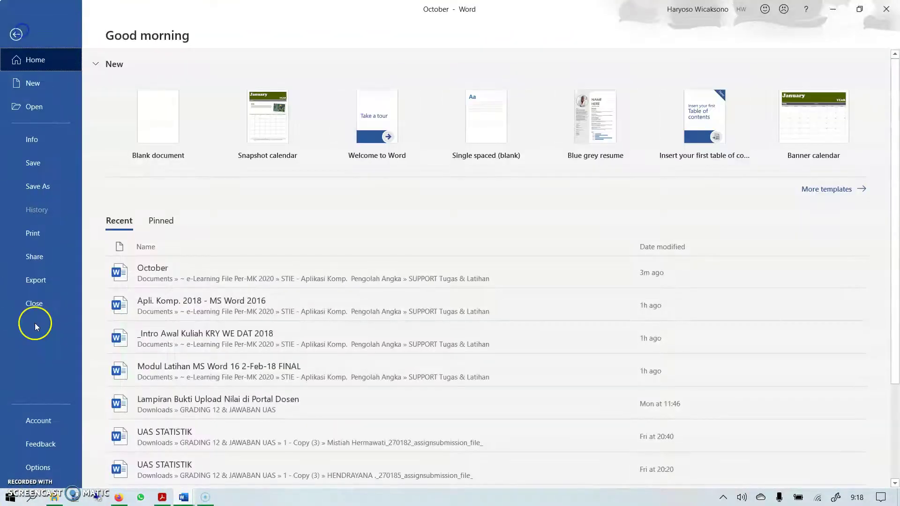
click(42, 467)
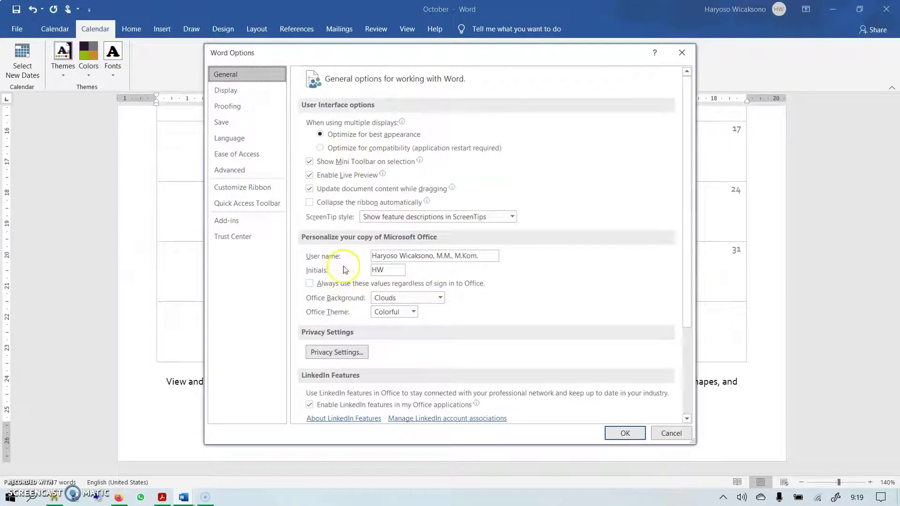
scroll(361, 257, down, 3)
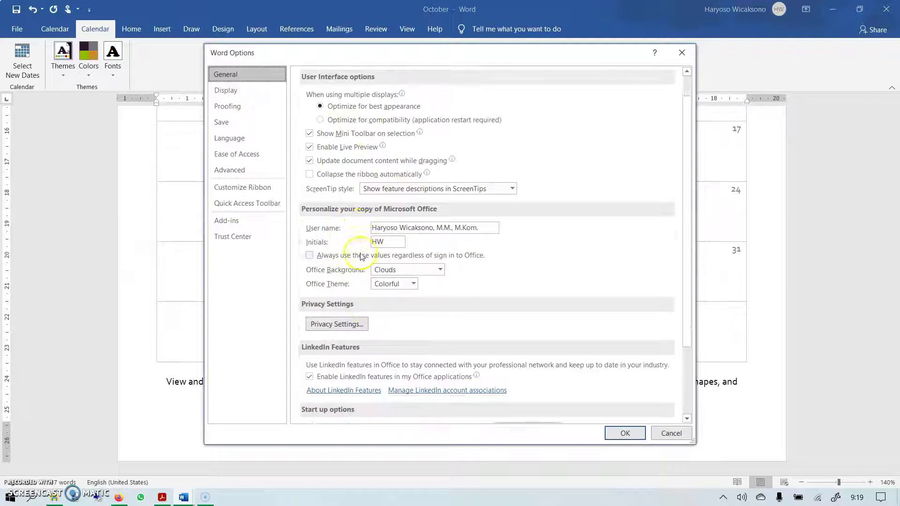
scroll(361, 258, up, 3)
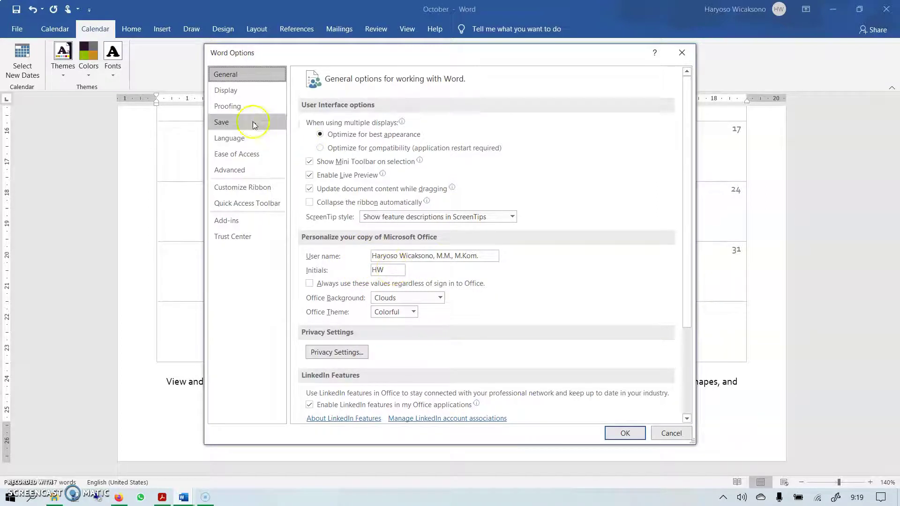
- Review the Proofing options and the Save options for file format, AutoRecover and default locations, and close without changes
click(234, 106)
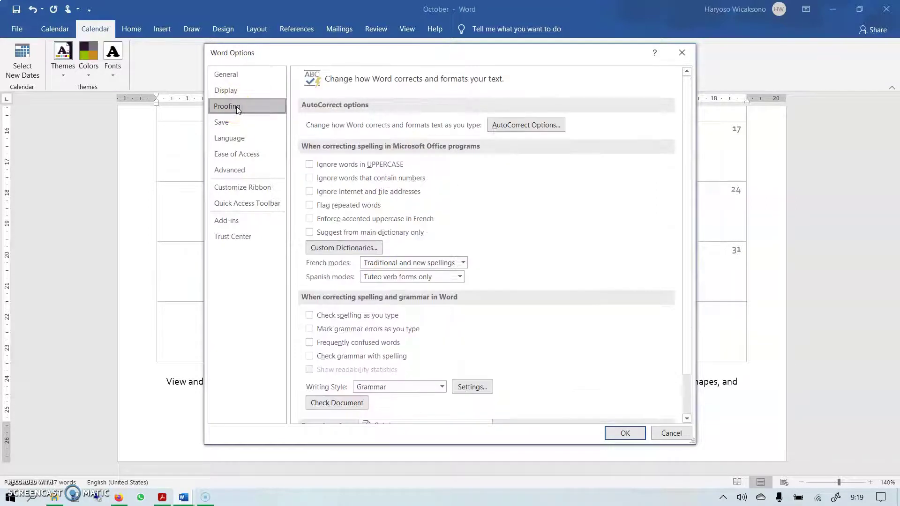
scroll(405, 224, down, 1)
scroll(405, 224, up, 1)
click(224, 121)
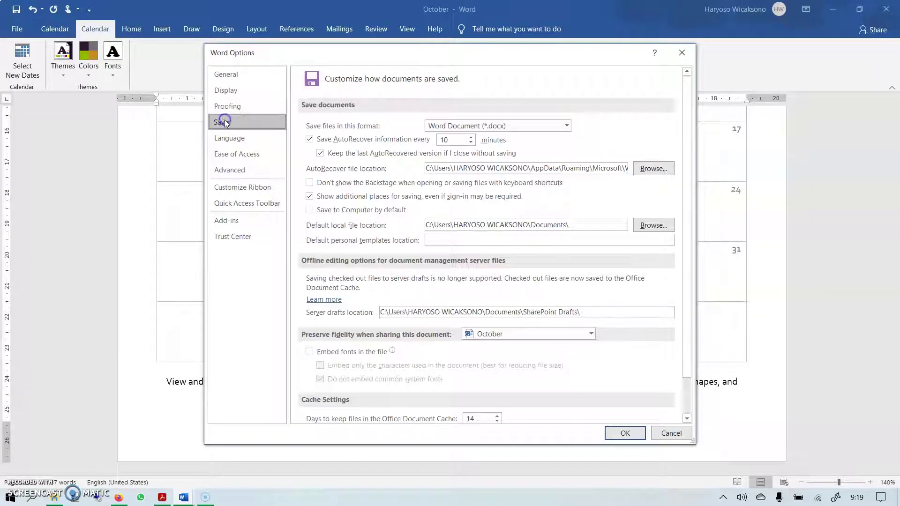
scroll(405, 218, down, 1)
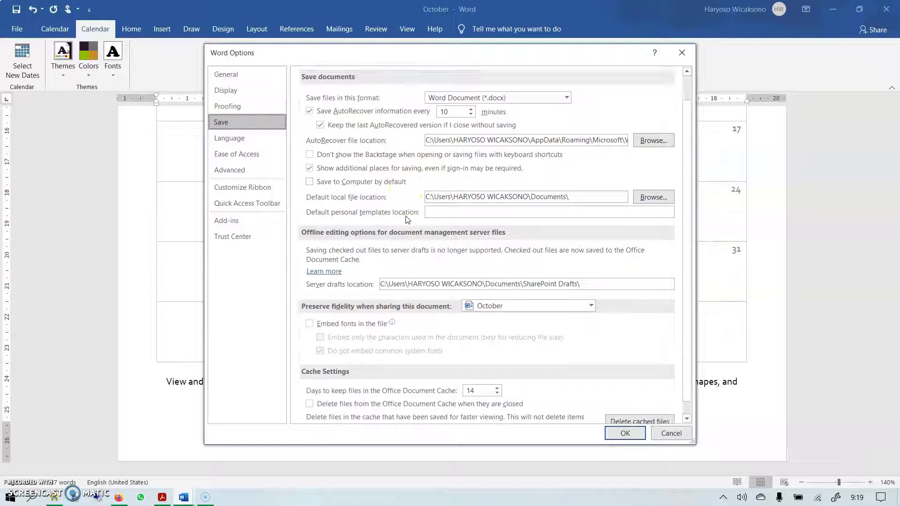
scroll(406, 219, up, 1)
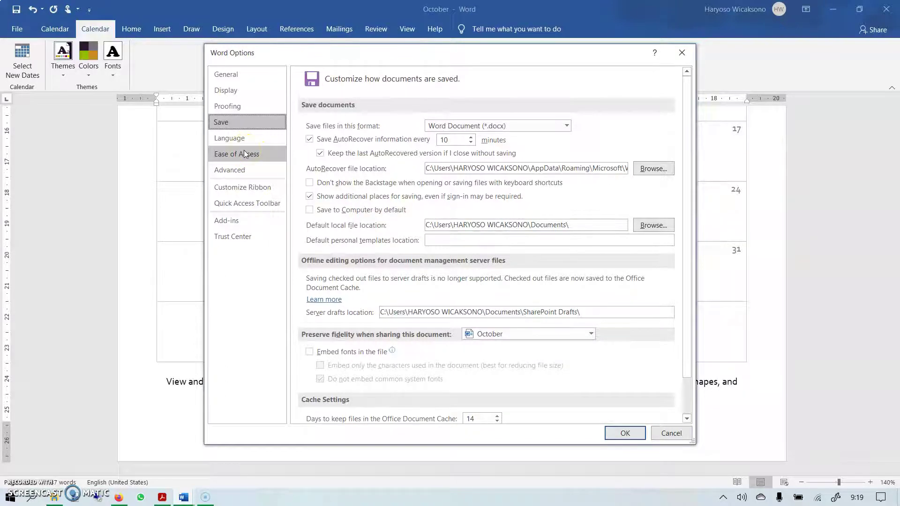
click(671, 432)
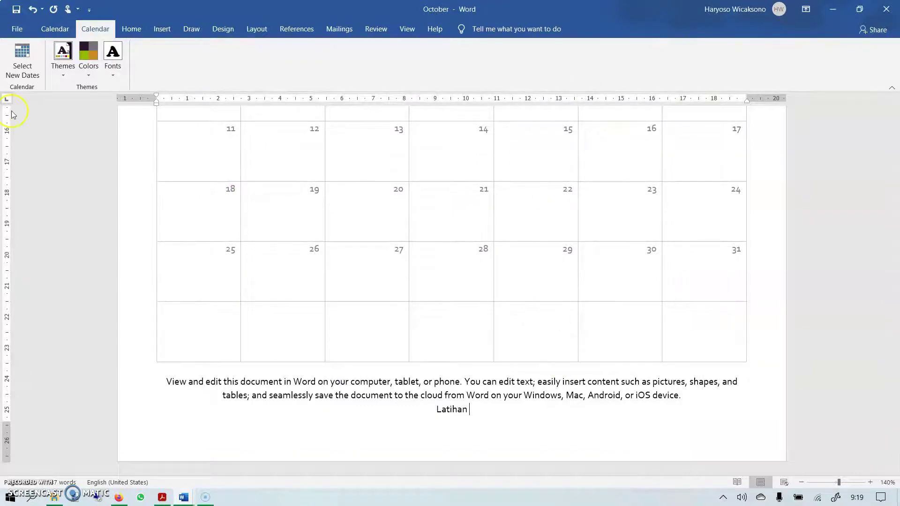
- Create a new blank document and write "Latihan" on its first line
click(20, 30)
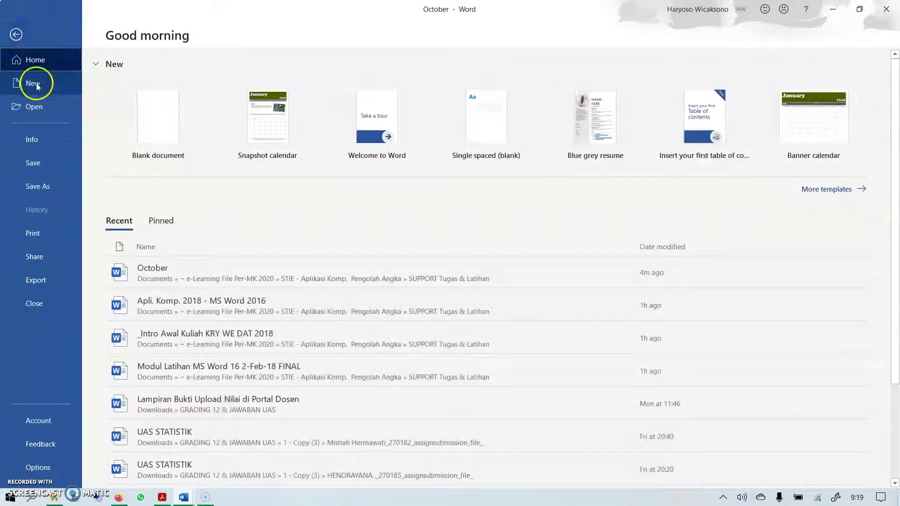
click(33, 86)
click(183, 141)
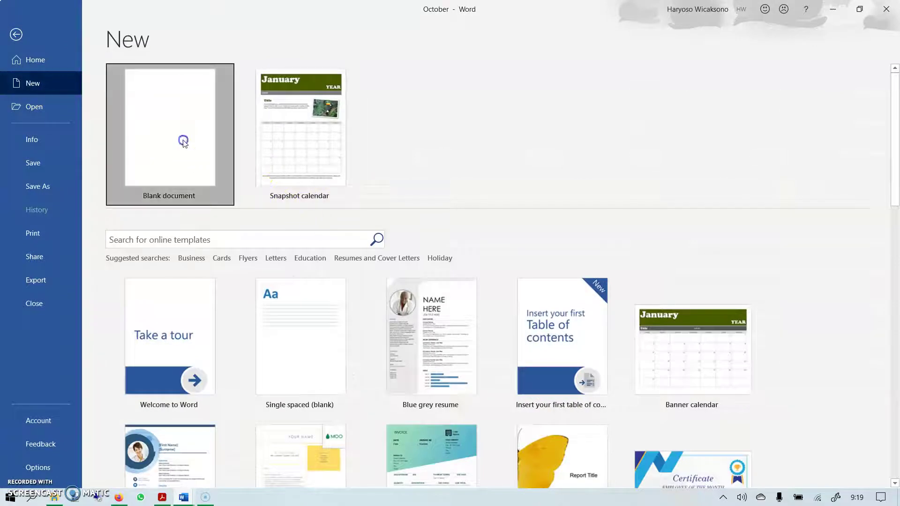
text(Latihan)
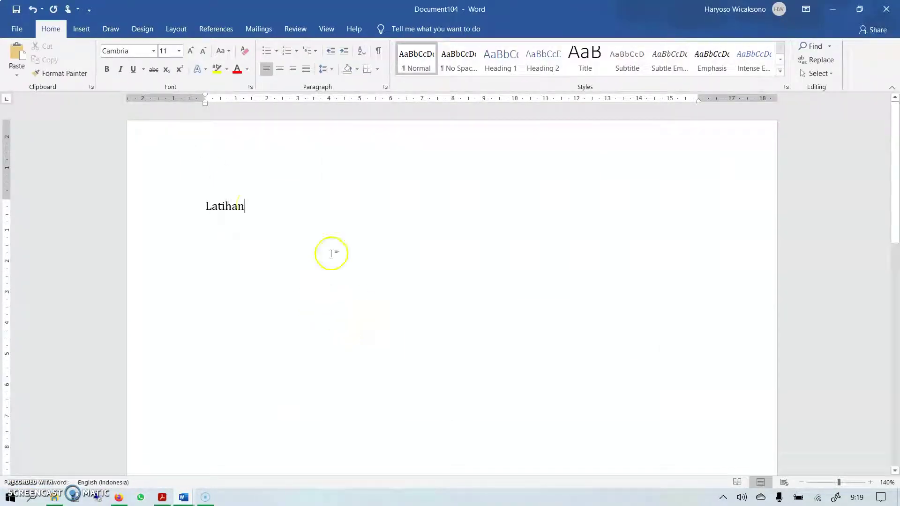
- Save the new document as the Word Document "Latihan12" in the "SUPPORT Tugas & Latihan" folder
click(16, 9)
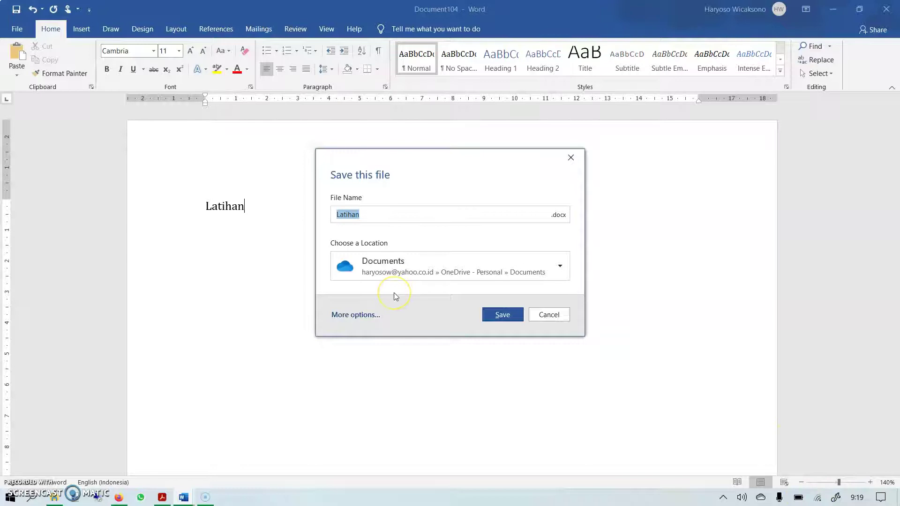
click(355, 315)
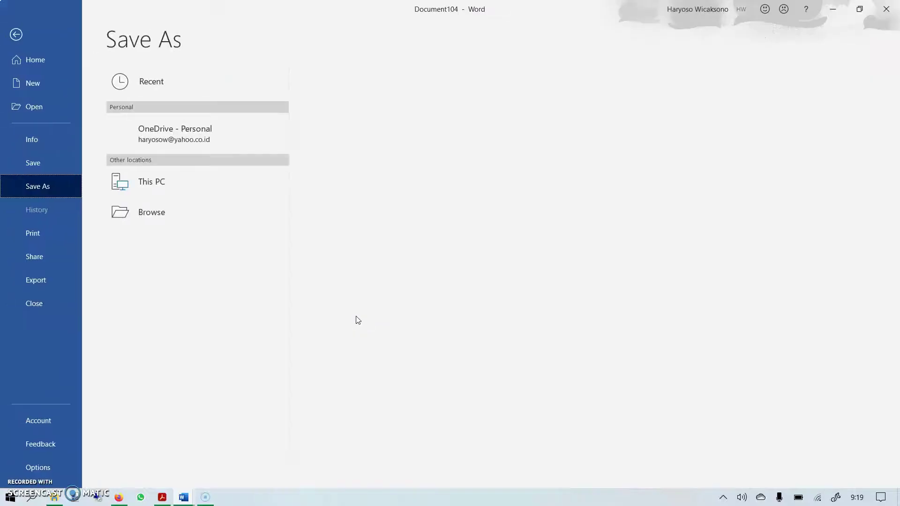
click(191, 241)
click(399, 126)
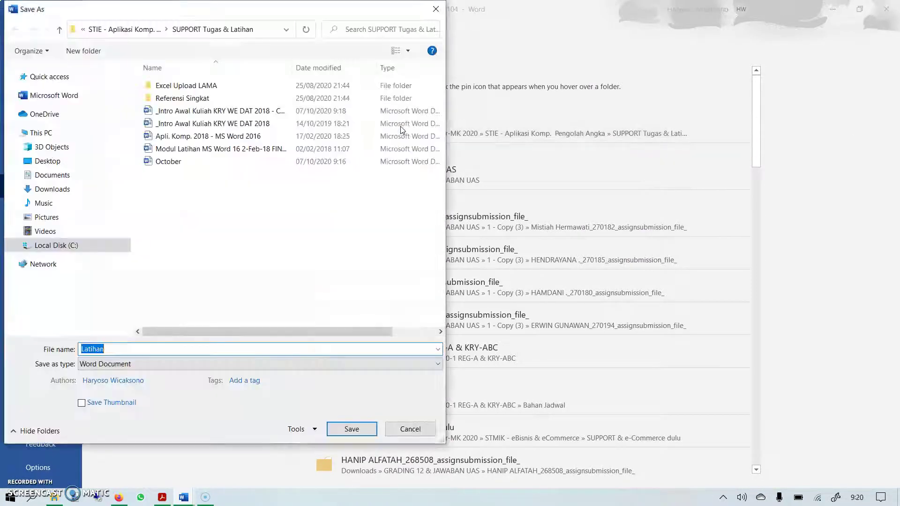
click(163, 349)
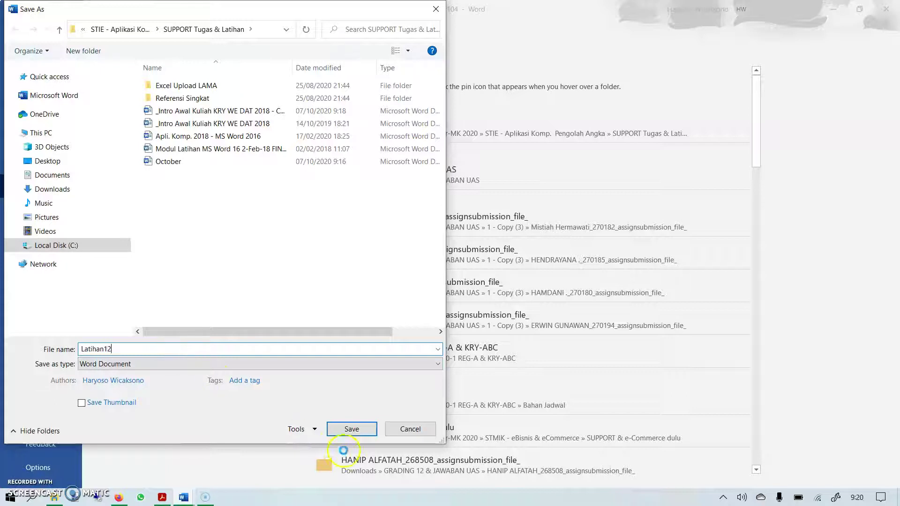
click(352, 430)
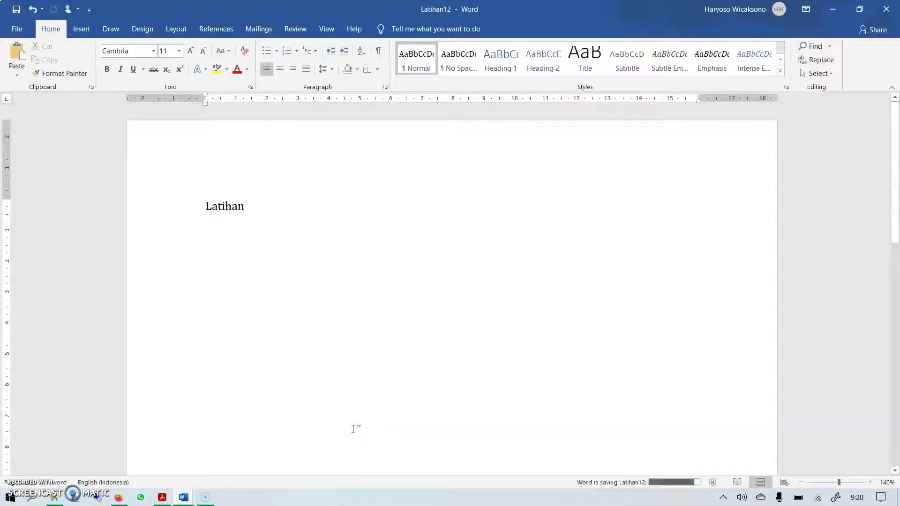
key(XF86MonBrightnessUp)
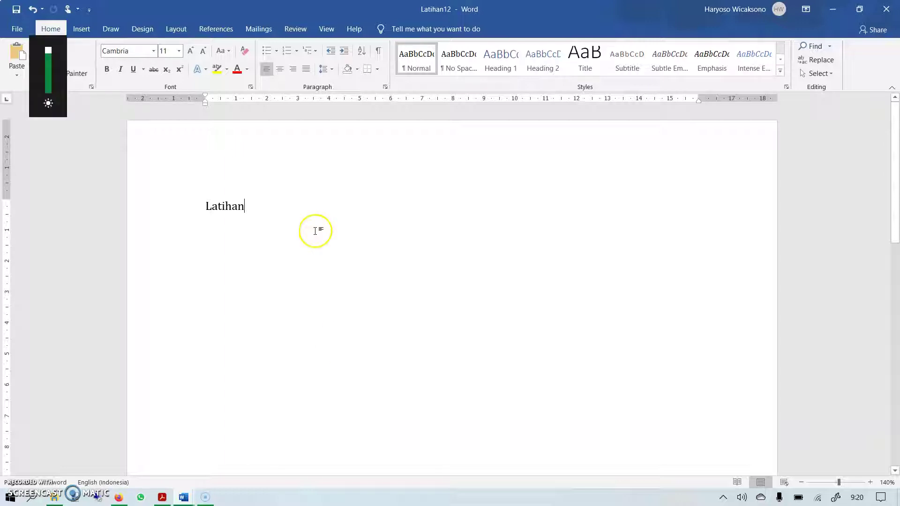
- Switch to File Explorer, sort the folder by date modified, and check the author details in the properties of "Latihan12"
click(53, 497)
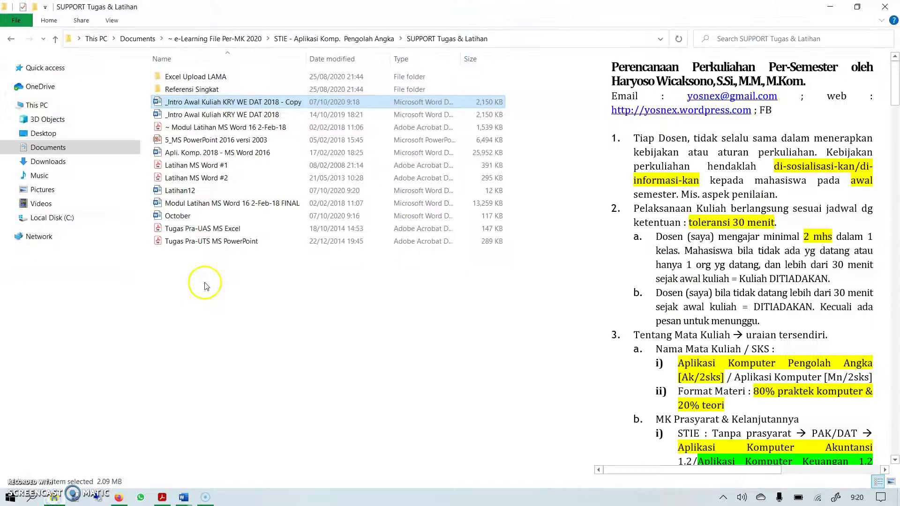
click(333, 57)
right_click(194, 78)
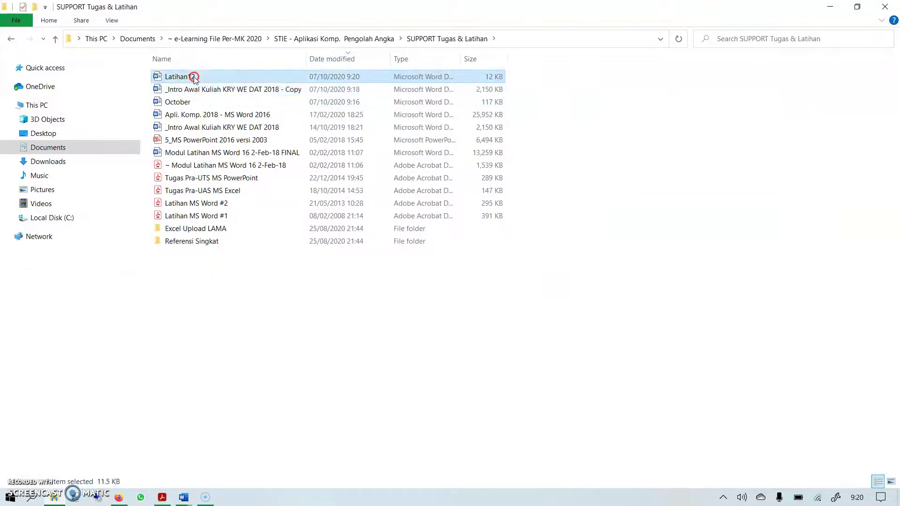
click(165, 418)
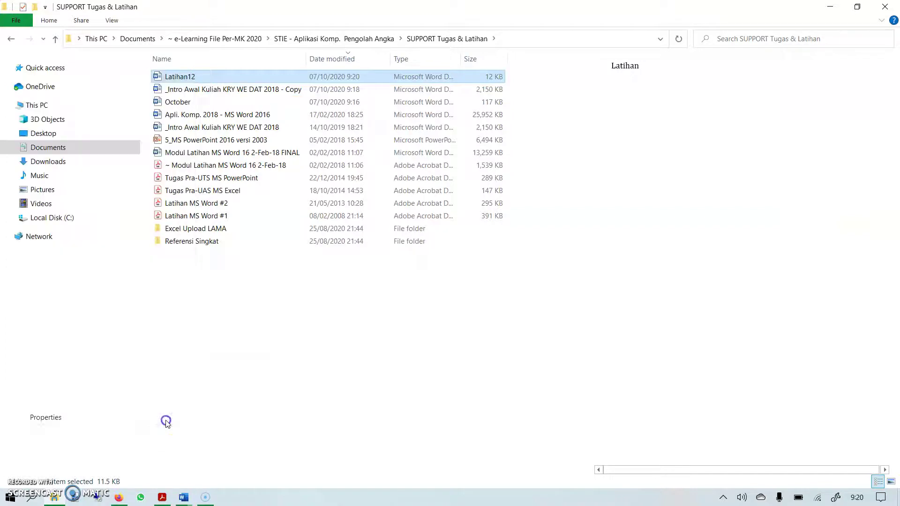
click(279, 106)
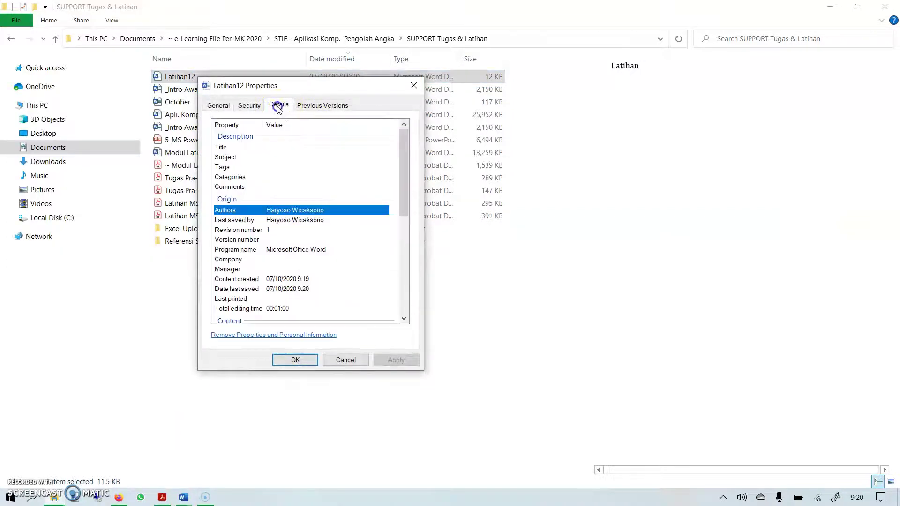
click(348, 258)
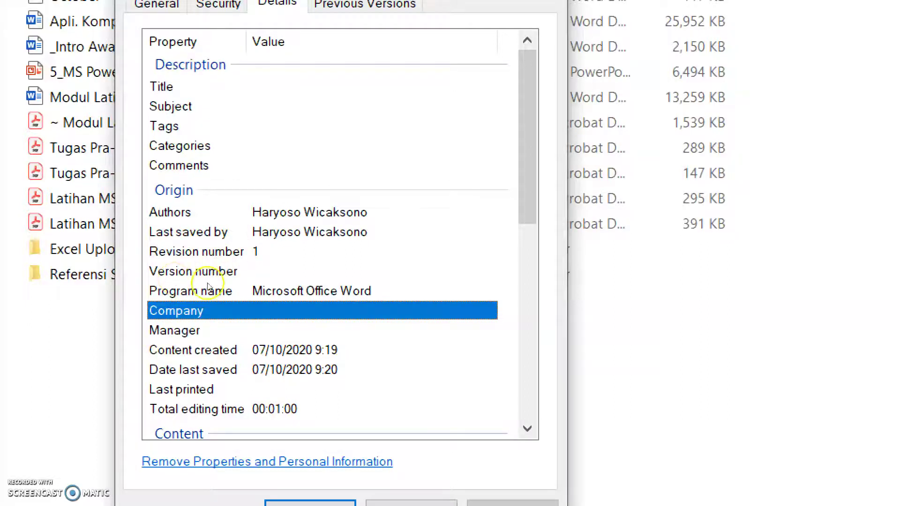
click(343, 378)
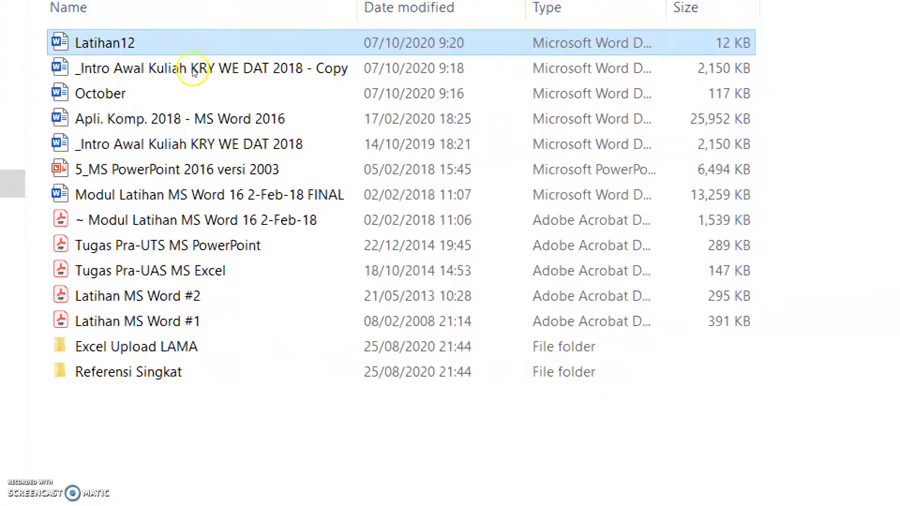
- Duplicate the "Latihan12" document within the "SUPPORT Tugas & Latihan" folder
right_click(133, 43)
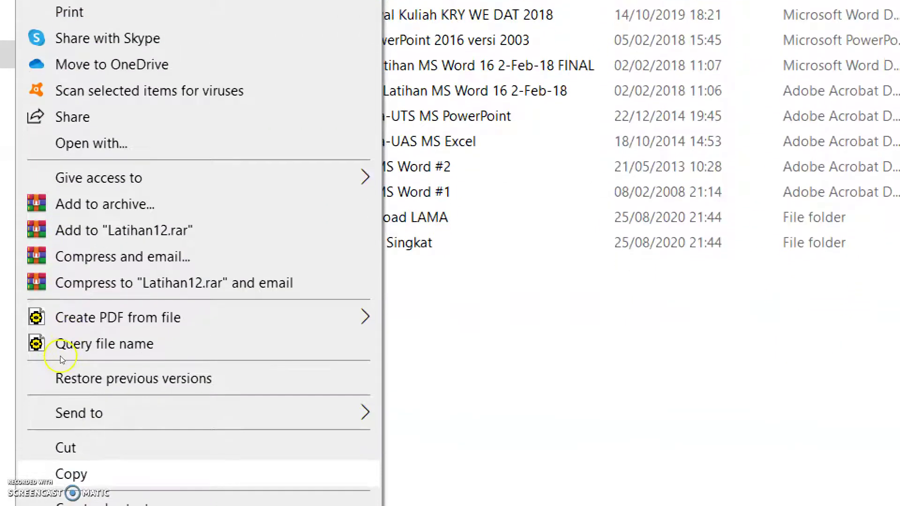
click(61, 369)
right_click(235, 279)
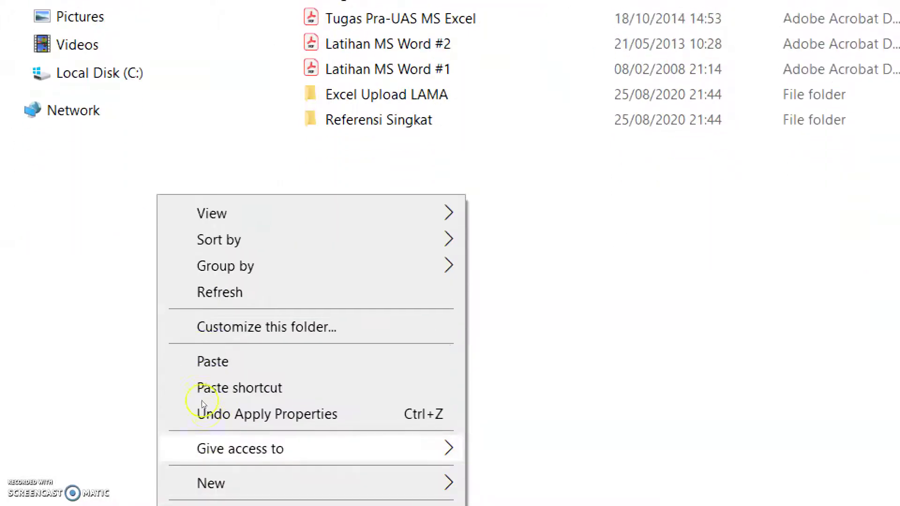
click(200, 359)
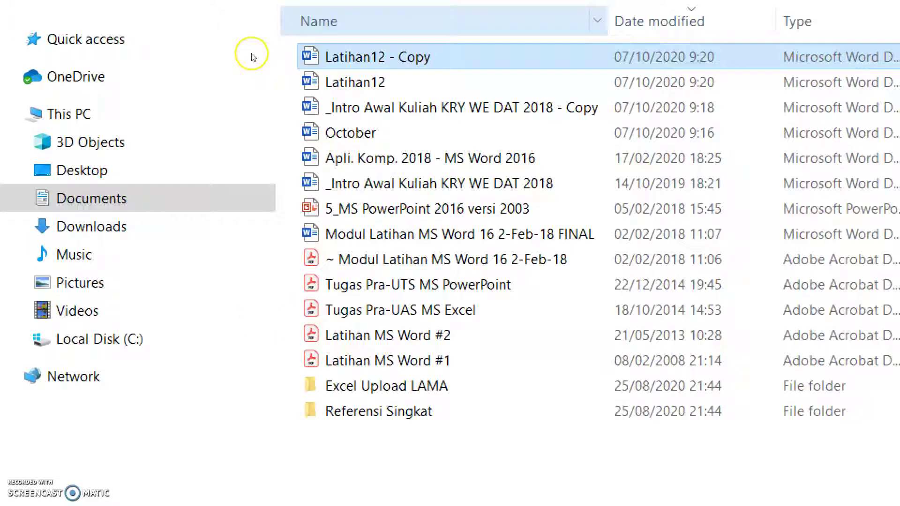
- Replace the author of "Latihan12 - Copy" with another person's full name in its detailed properties and save the change
click(236, 76)
right_click(235, 76)
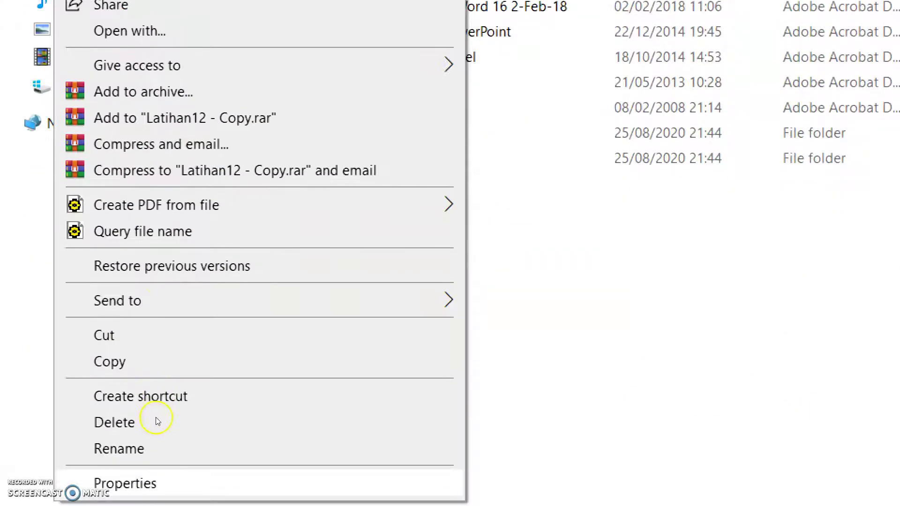
click(156, 418)
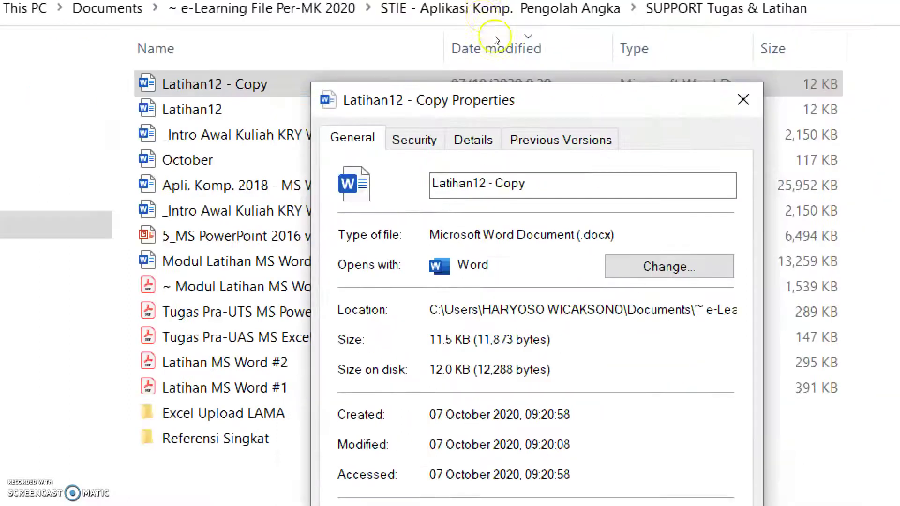
click(473, 159)
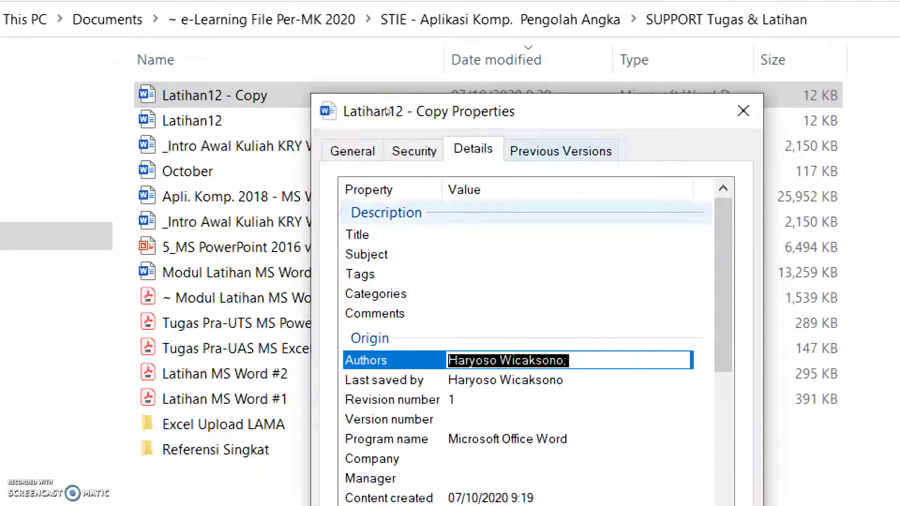
text(Bamban)
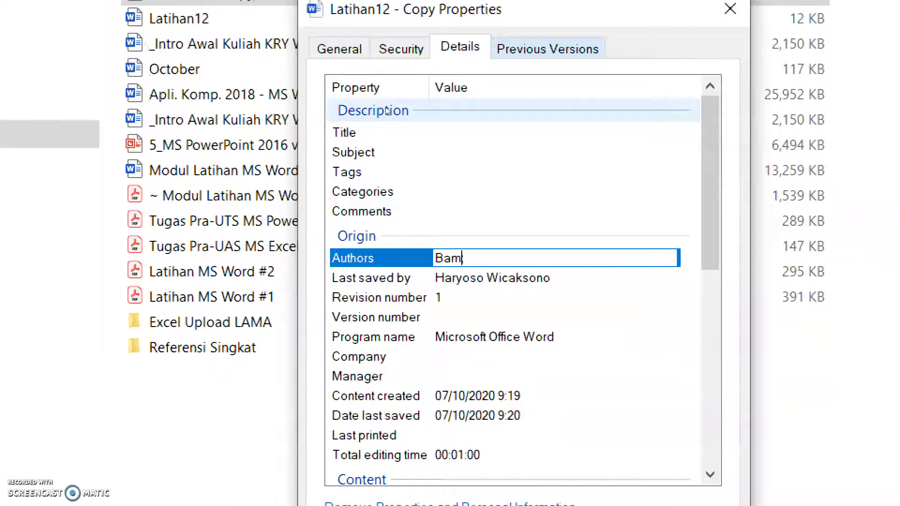
text(g Pamun)
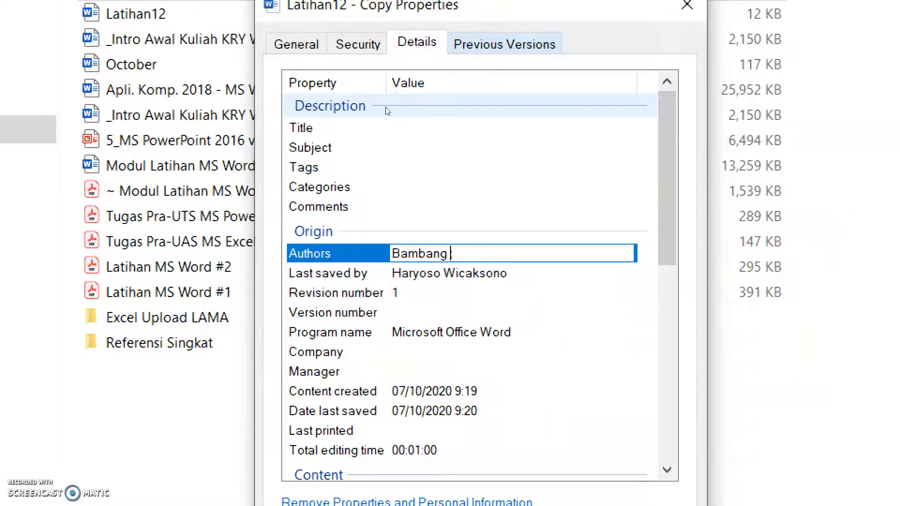
text(gkas)
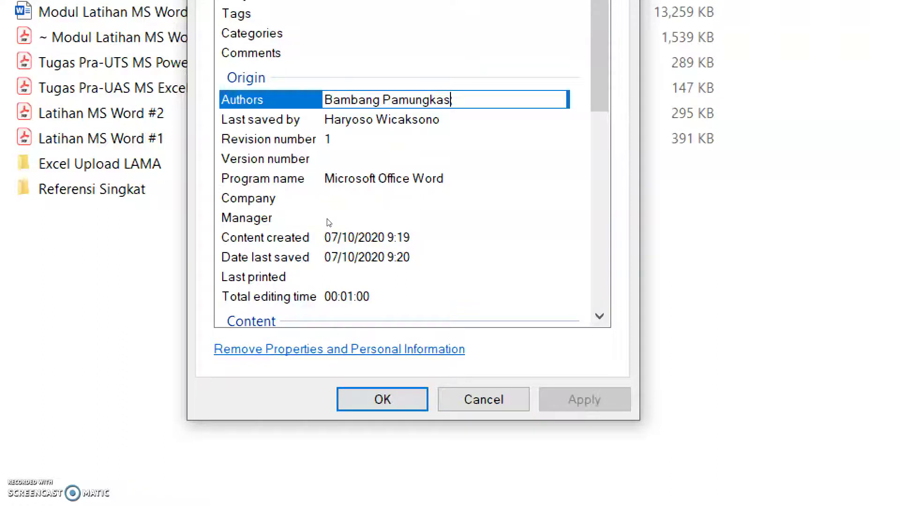
click(351, 396)
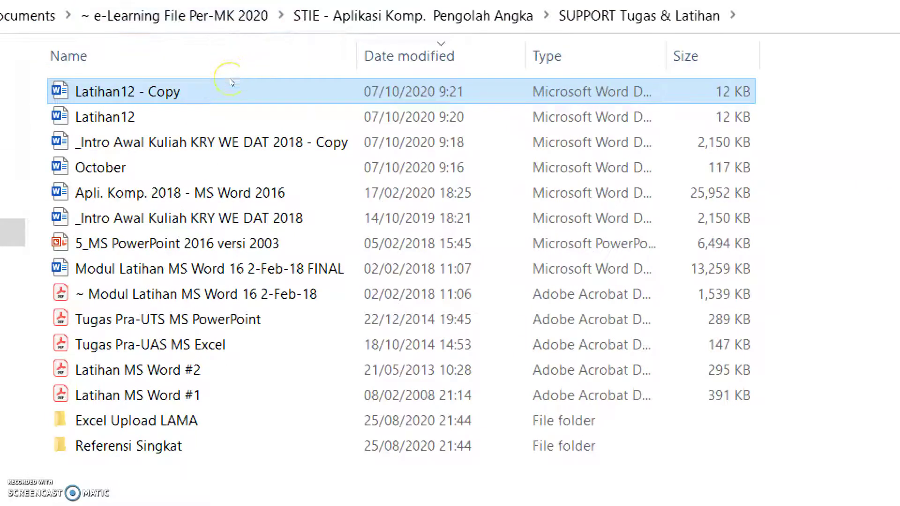
- Check the author shown in the file information of "Latihan12 - Copy" in the folder list
mouse_move(231, 82)
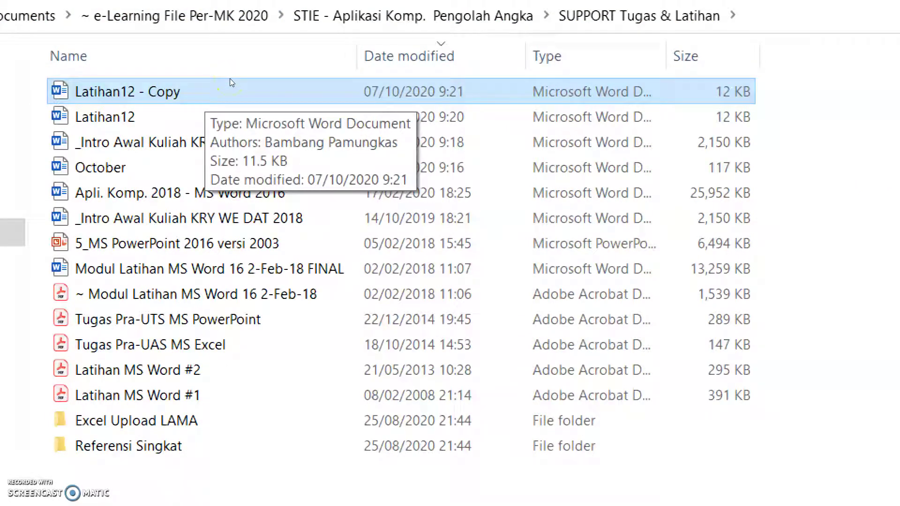
click(199, 91)
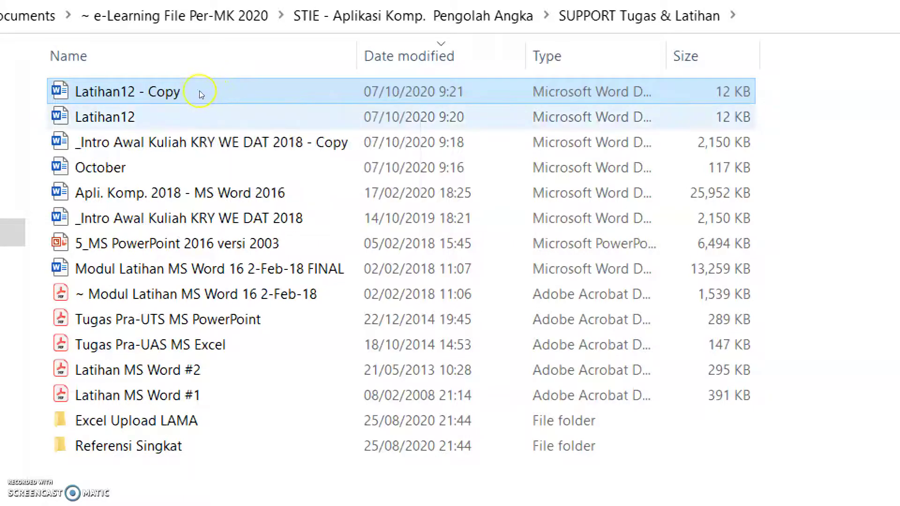
mouse_move(198, 92)
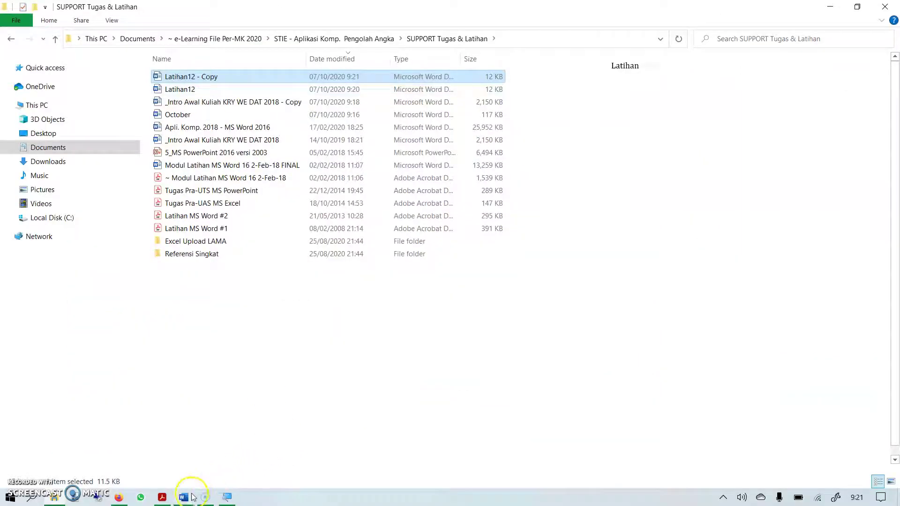
- Switch to the Word document "Apli. Komp. 2018 - MS Word 2016" and read topics 5.1 to 5.3 at 190% zoom
mouse_move(188, 501)
click(82, 458)
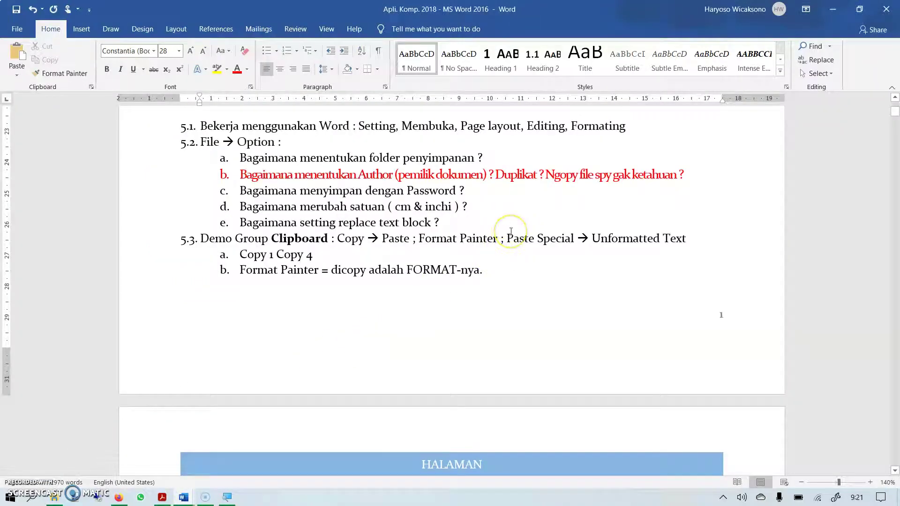
scroll(513, 197, up, 1)
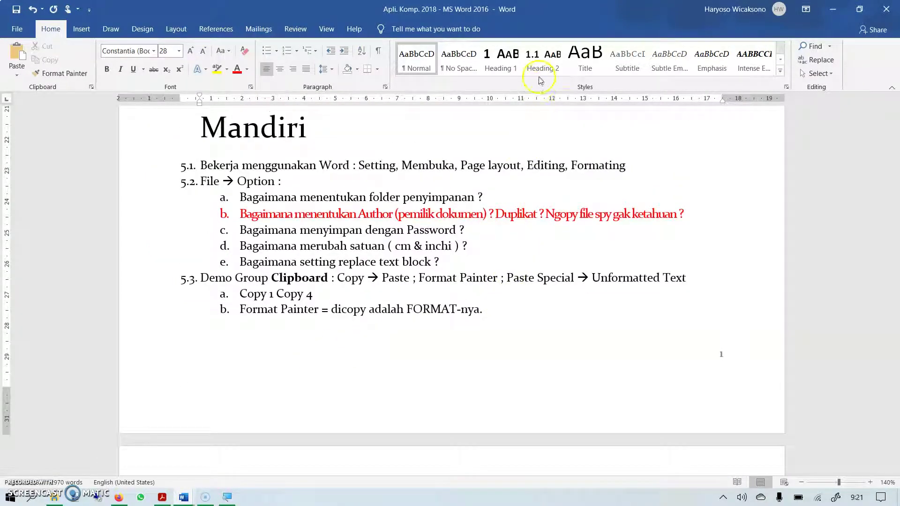
click(870, 482)
click(870, 482)
click(870, 483)
click(870, 482)
click(870, 482)
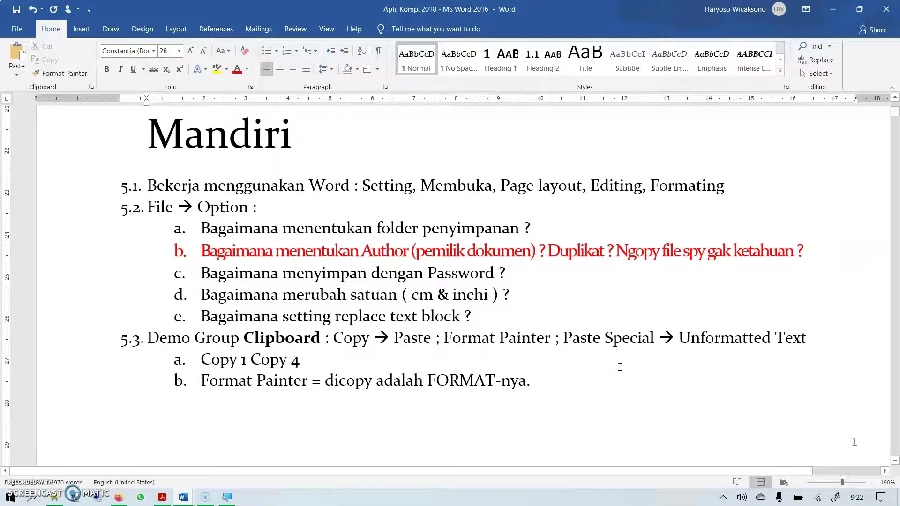
click(454, 236)
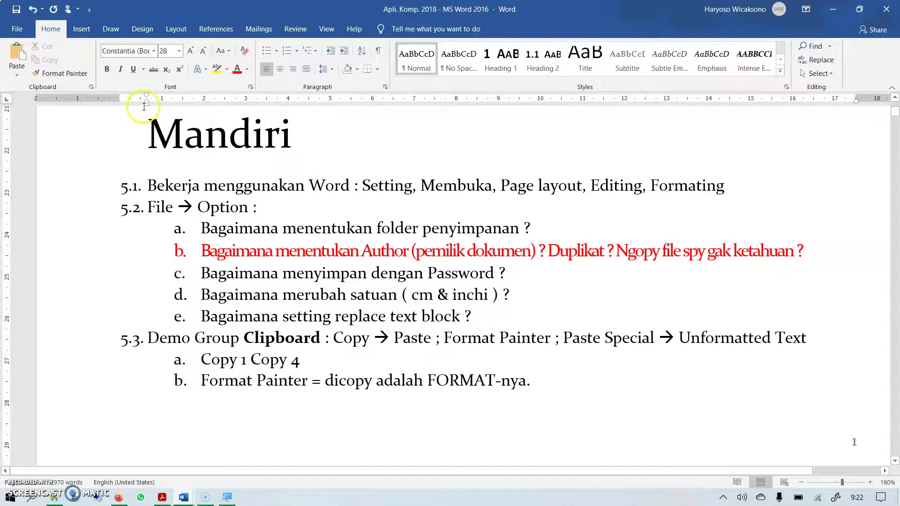
- Review the available paper sizes and the document's Paper page setup with its width and height, and close without changes
click(176, 28)
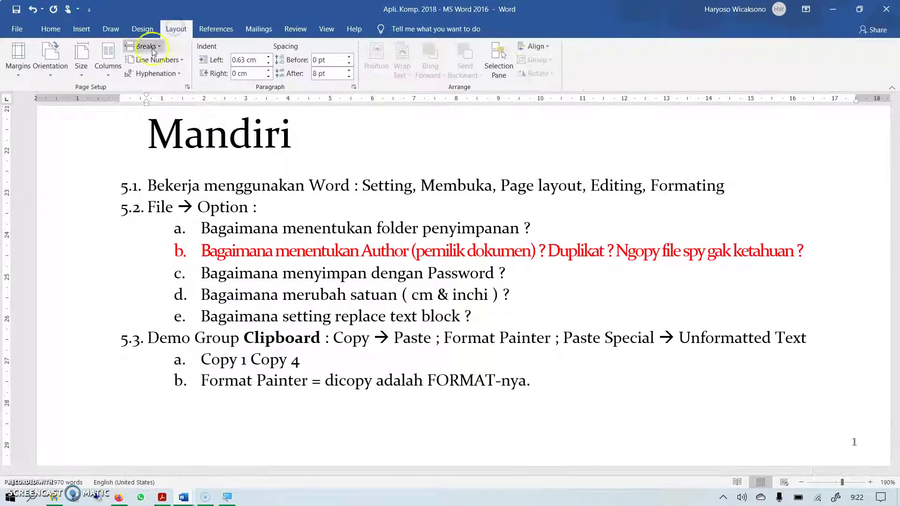
click(82, 75)
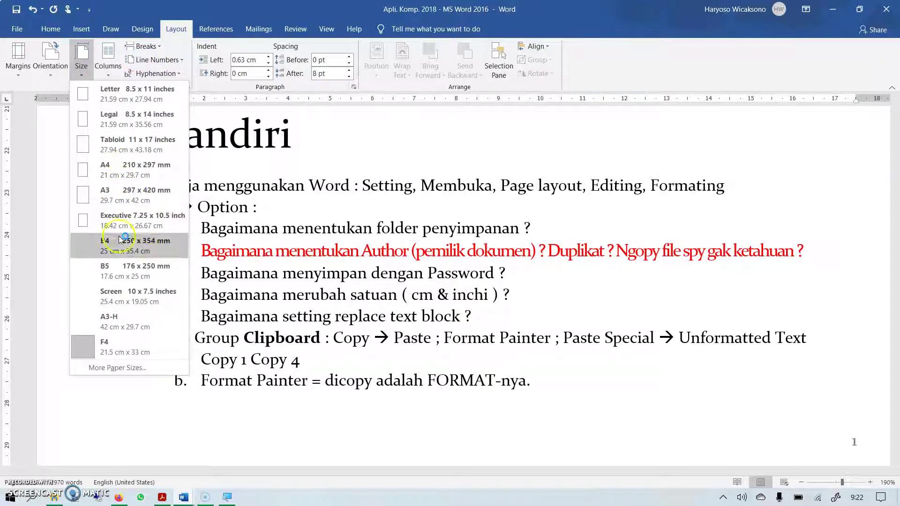
click(137, 369)
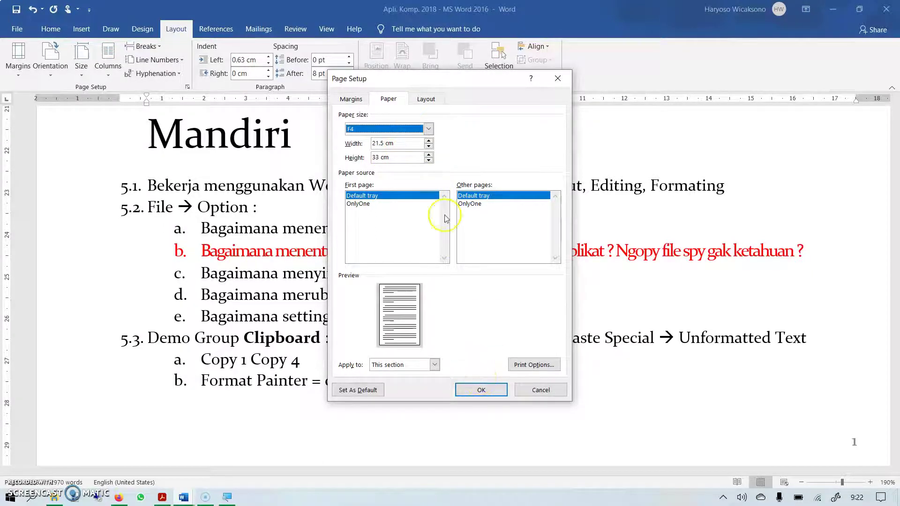
click(535, 393)
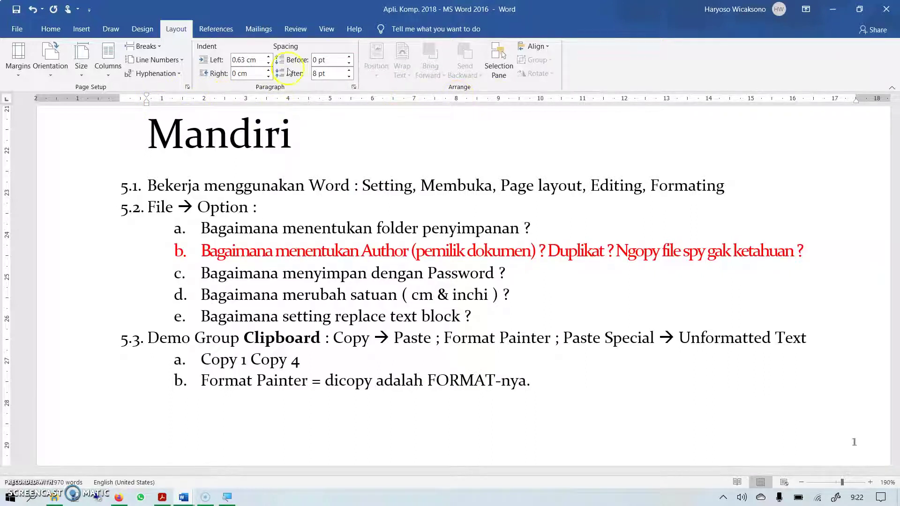
- Hide the document's ruler and show it again
click(326, 29)
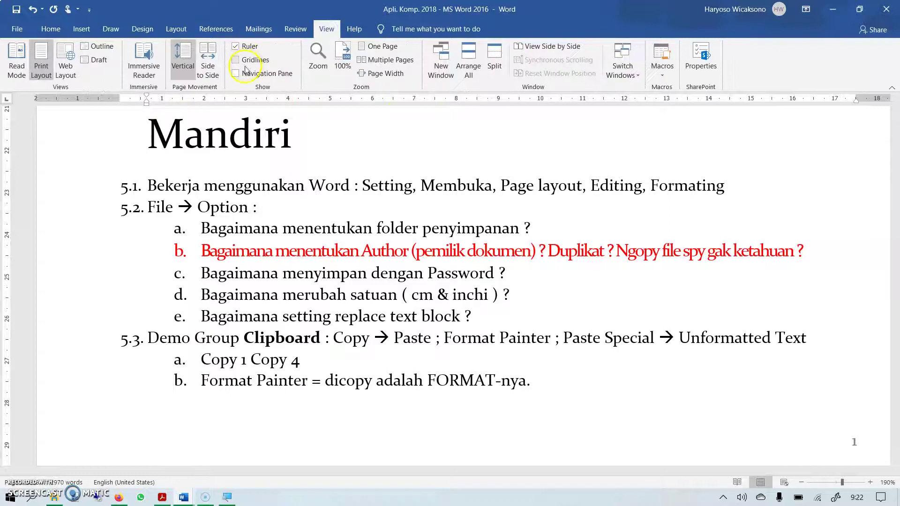
click(244, 46)
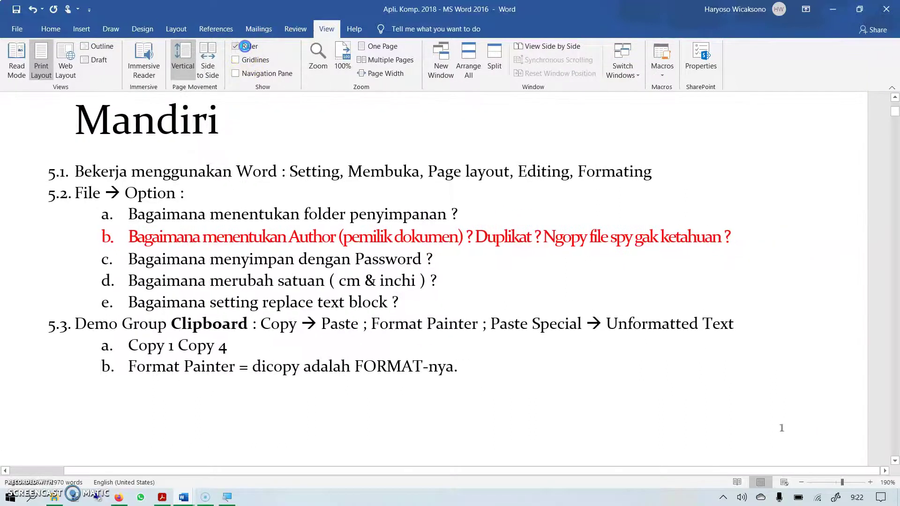
click(245, 46)
- Review the available measurement units for Word's advanced display options, keep Centimeters, and close the options without changes
text(The Dengan hormat, Indonesia Mandiri)
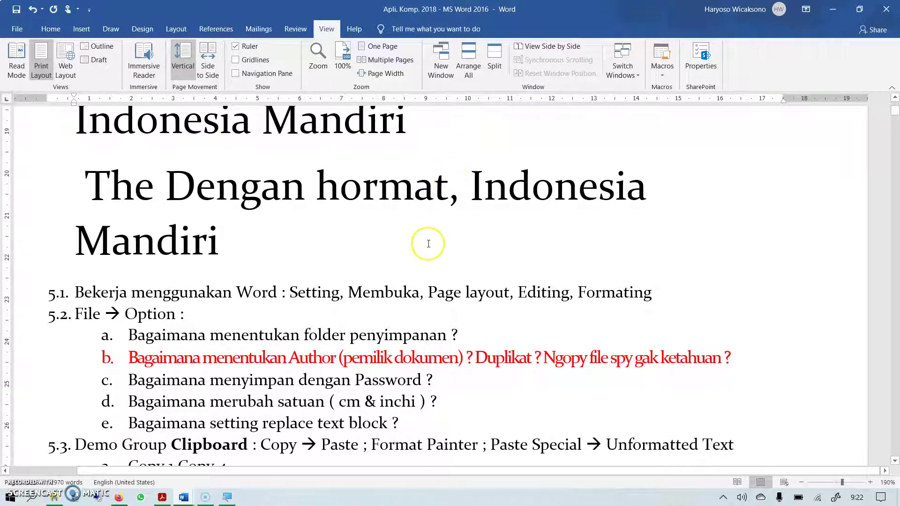
scroll(426, 239, down, 3)
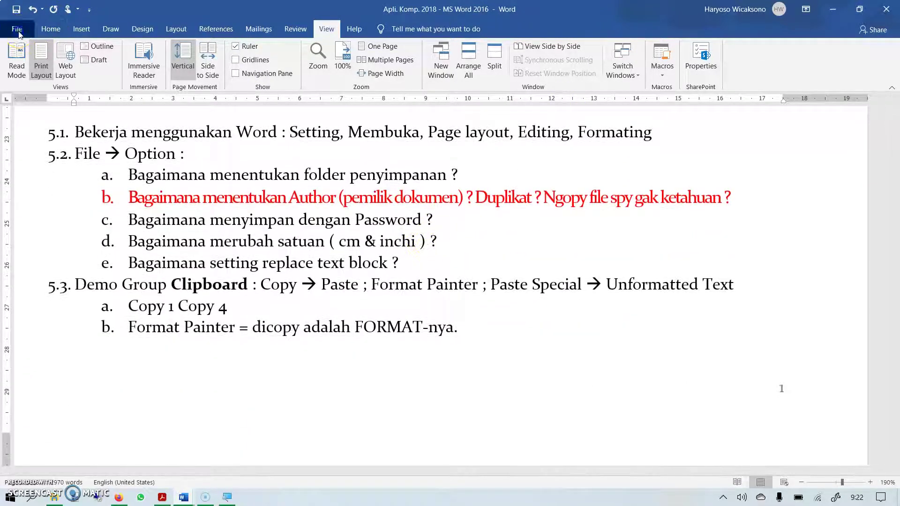
click(17, 29)
click(47, 478)
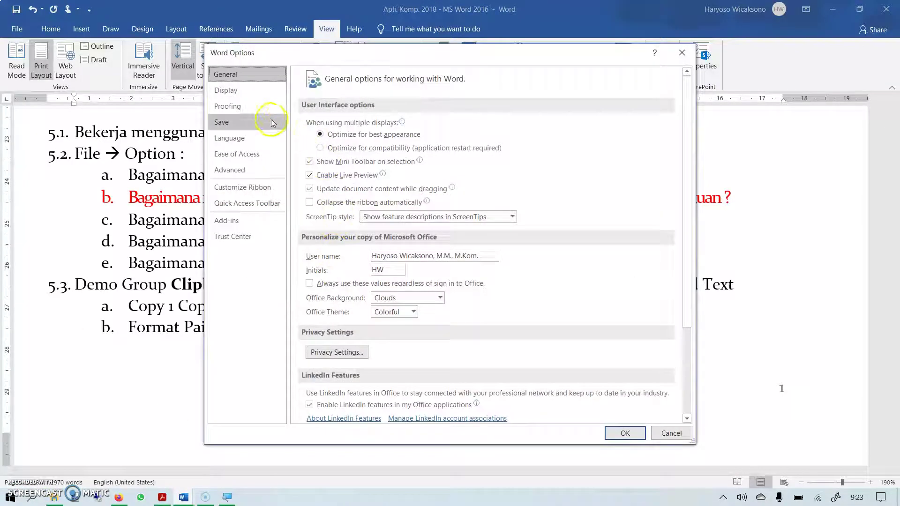
click(242, 170)
scroll(452, 281, down, 5)
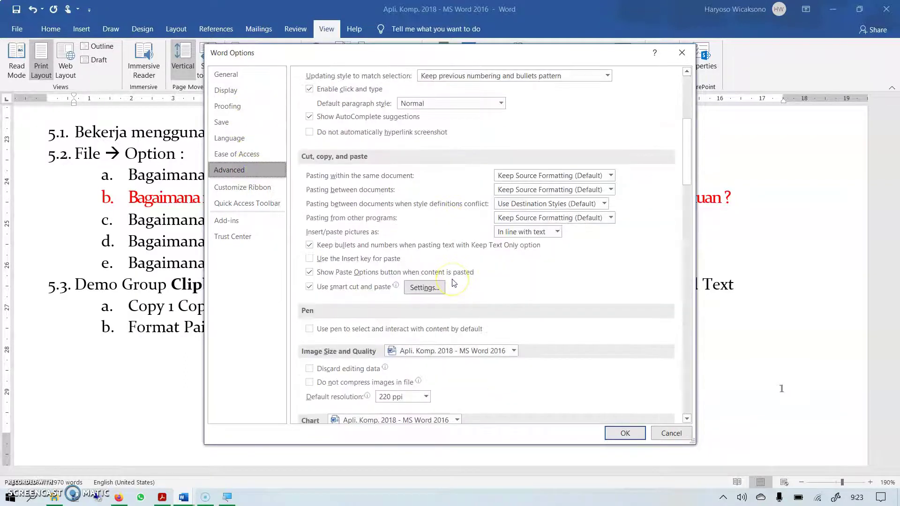
scroll(453, 282, down, 12)
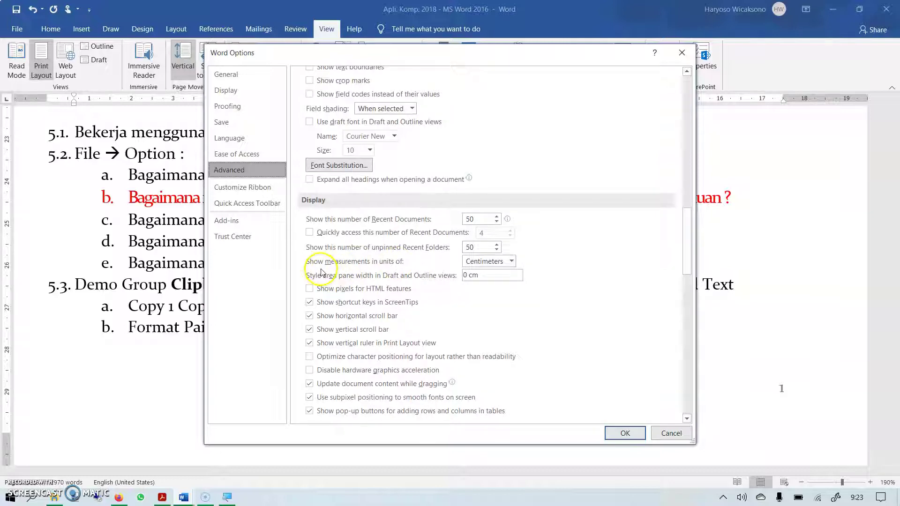
click(510, 261)
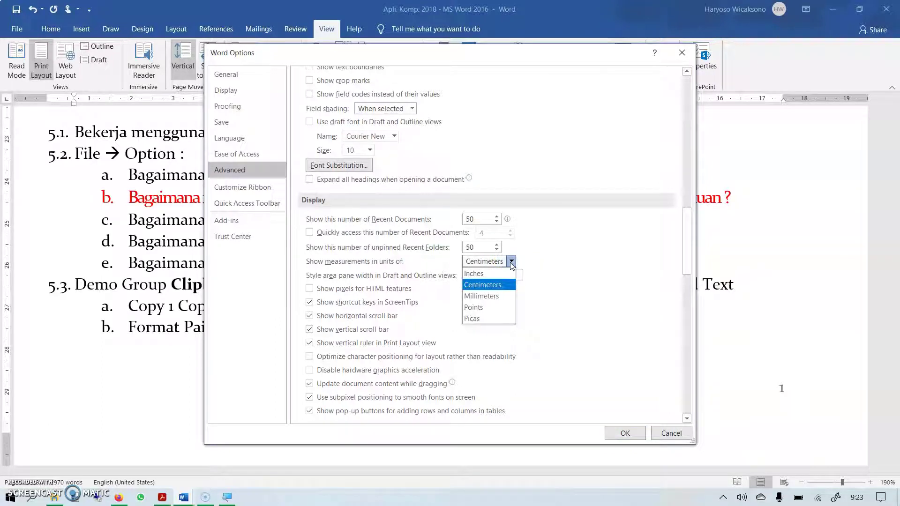
click(510, 262)
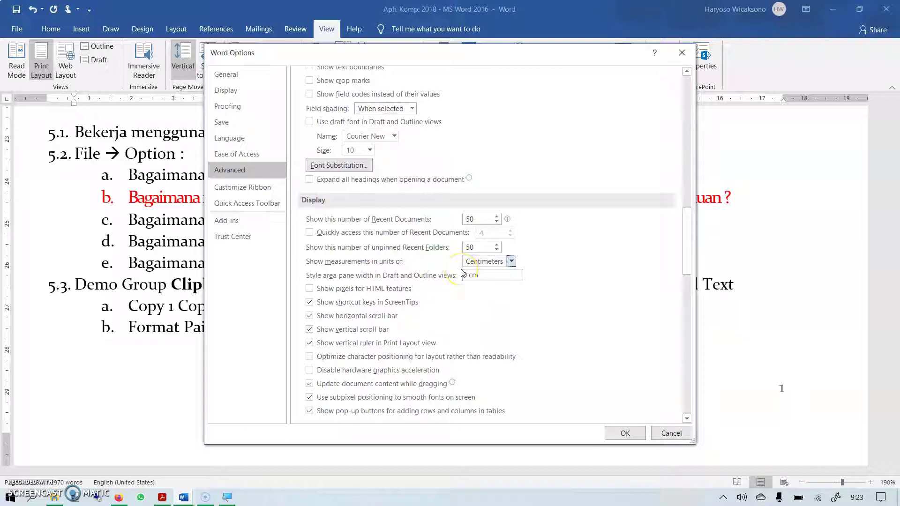
click(669, 434)
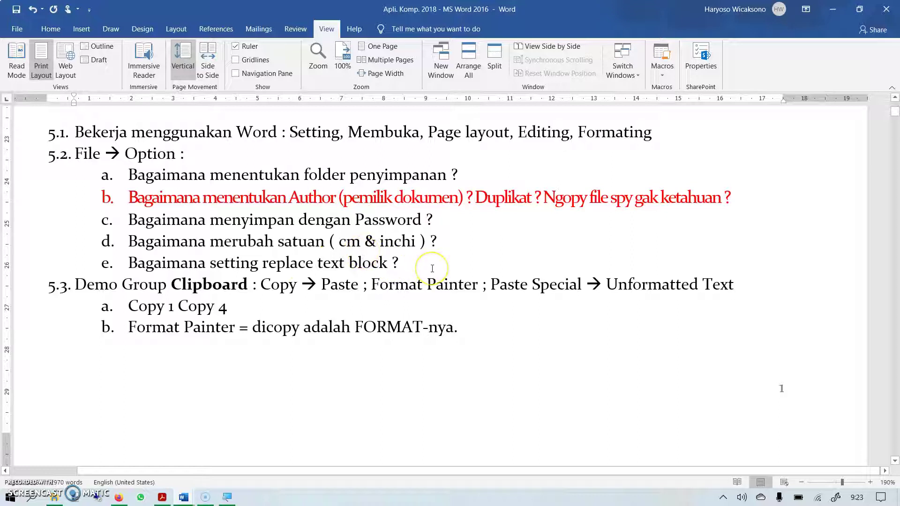
- Open the document "Modul Latihan MS Word 16 2-Feb-18 FINAL" from the "SUPPORT Tugas & Latihan" folder
scroll(432, 268, down, 1)
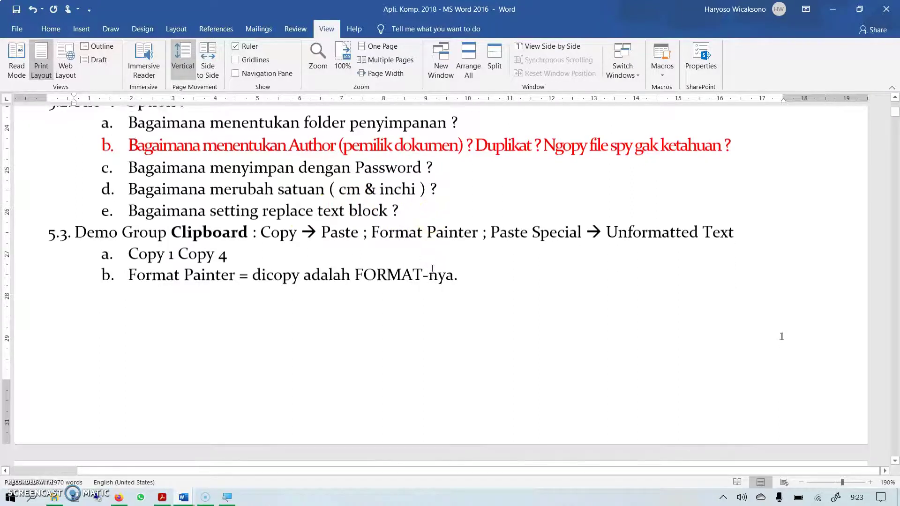
mouse_move(226, 501)
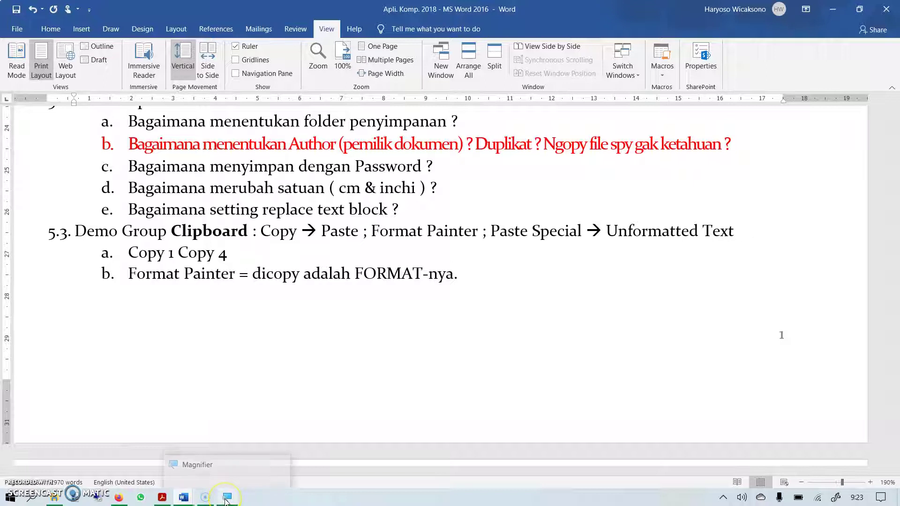
mouse_move(183, 499)
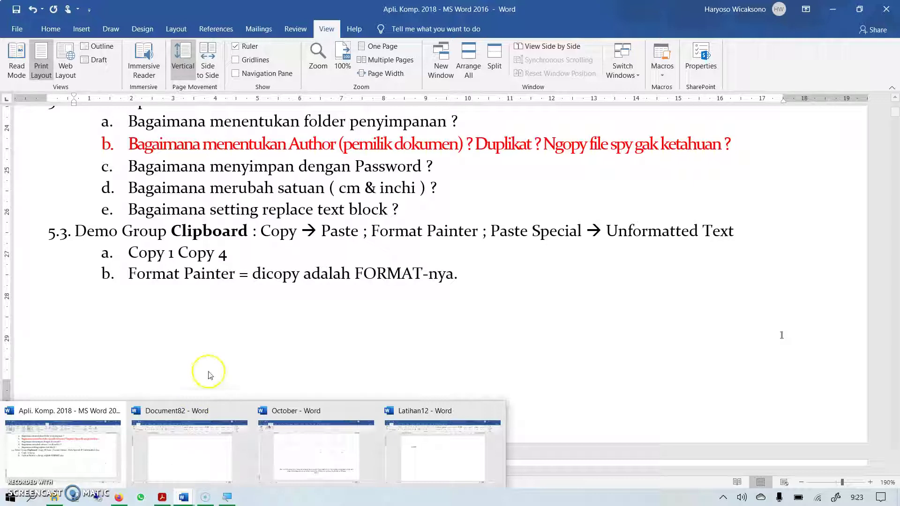
click(55, 499)
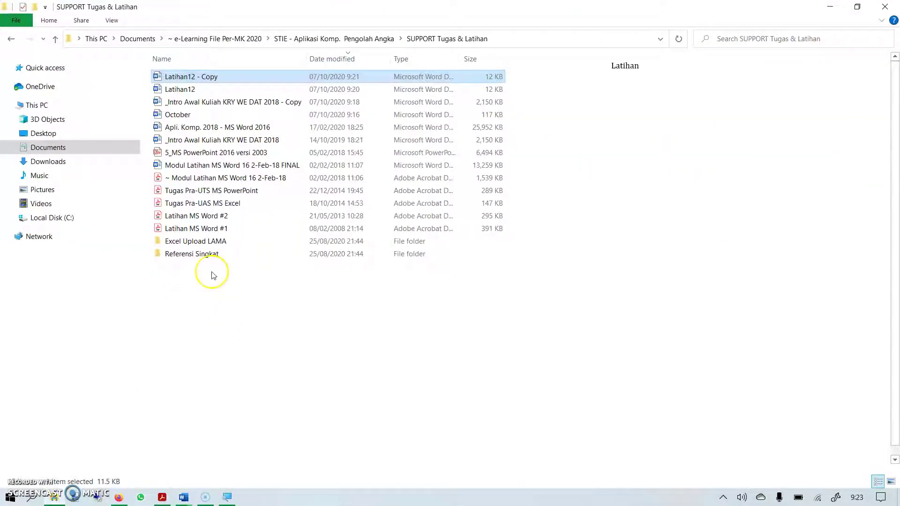
click(250, 167)
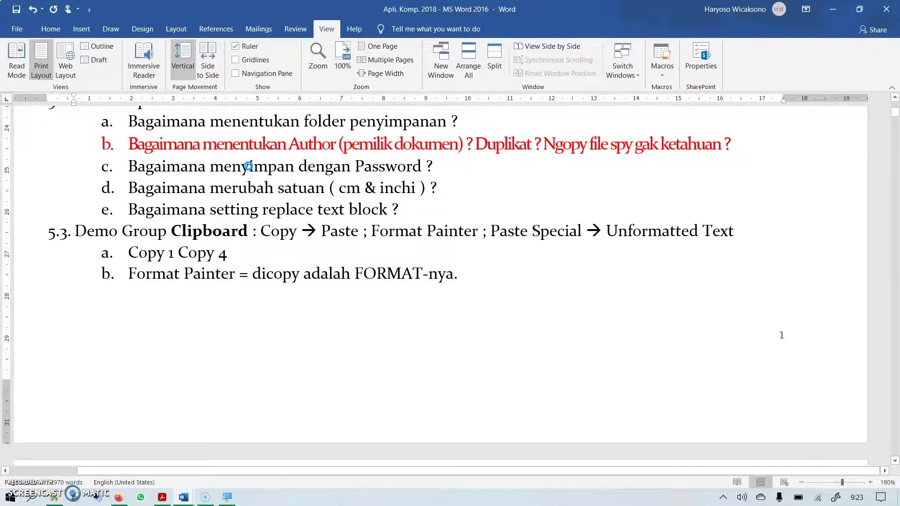
- Read the "Latihan 4 : MS Word – Pengetikan Naskah" exercise instructions and its sample text at 160% zoom
scroll(343, 268, down, 10)
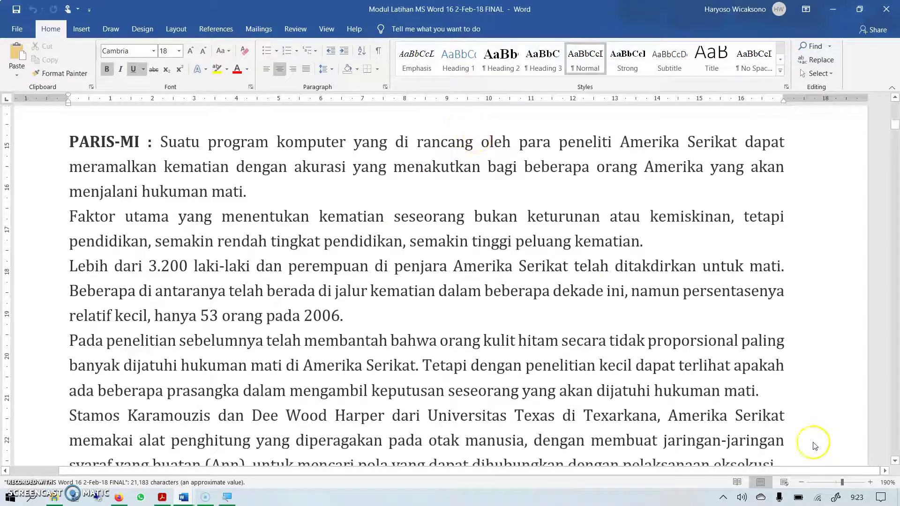
click(802, 483)
click(802, 483)
click(802, 483)
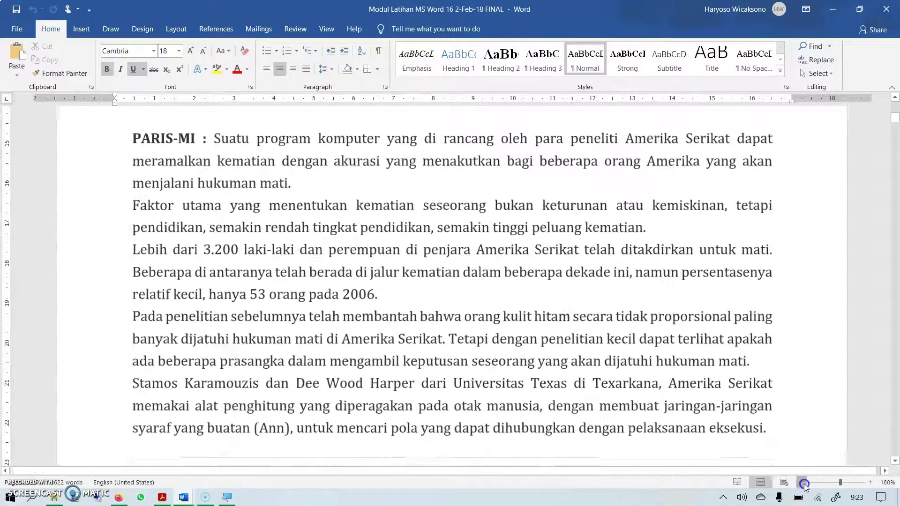
scroll(655, 278, up, 1)
scroll(655, 278, up, 3)
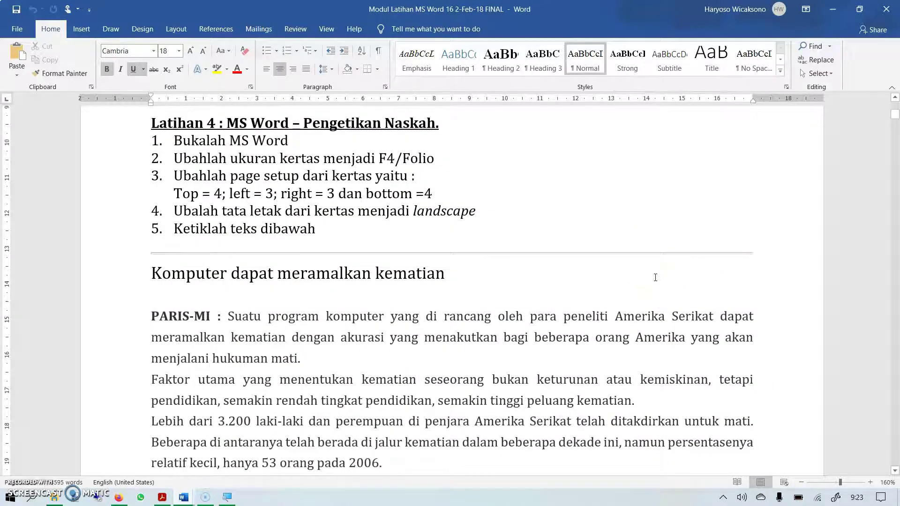
scroll(655, 277, up, 2)
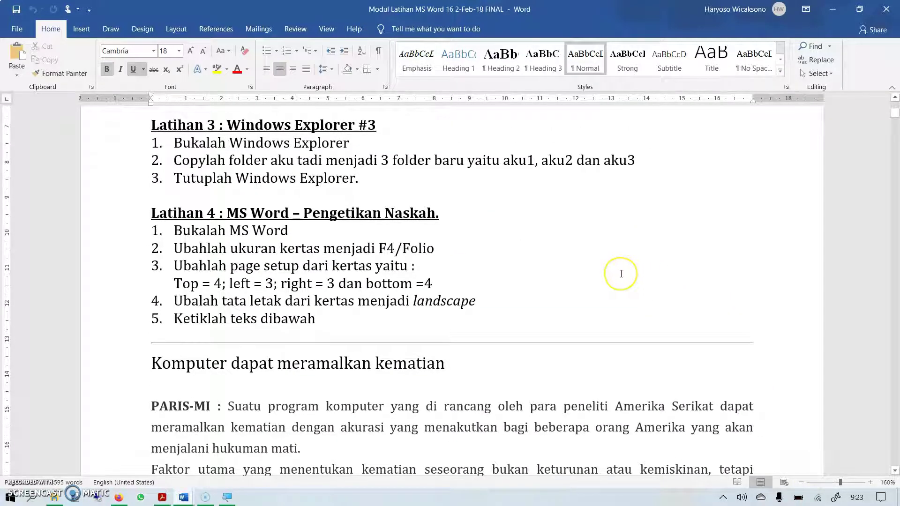
scroll(621, 274, down, 4)
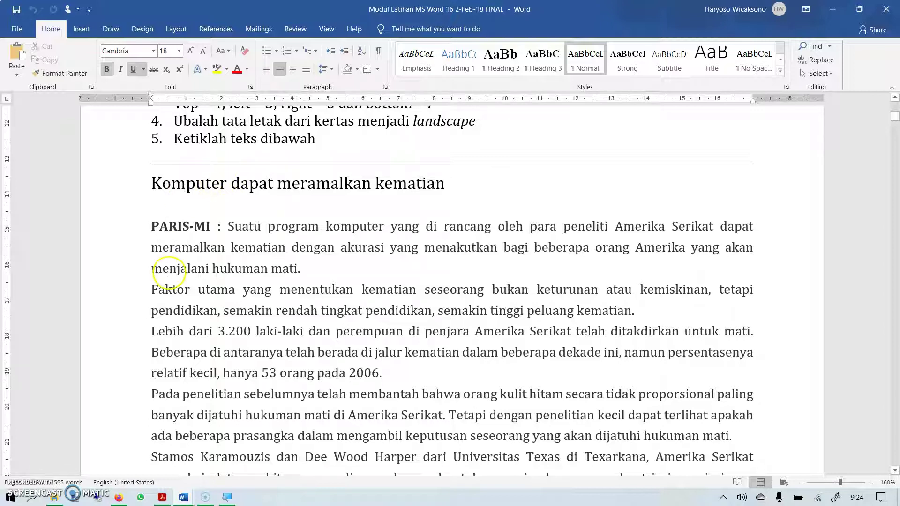
- Select the word "Komputer" character by character in the title, and extend the selection to the whole title line
click(480, 179)
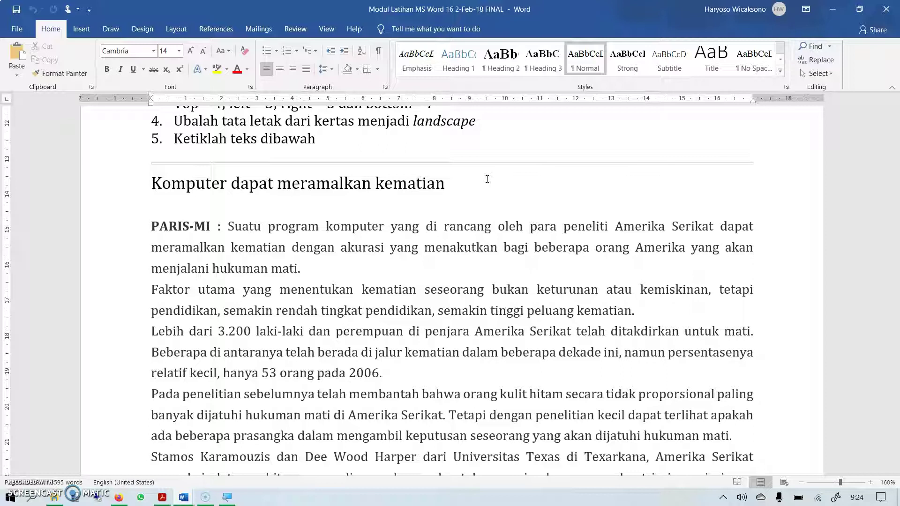
key(shift+Right)
key(shift+Right)
key(shift+Right)
key(shift+Right)
key(shift+Right)
key(shift+Right)
key(shift+Right)
key(shift+Right)
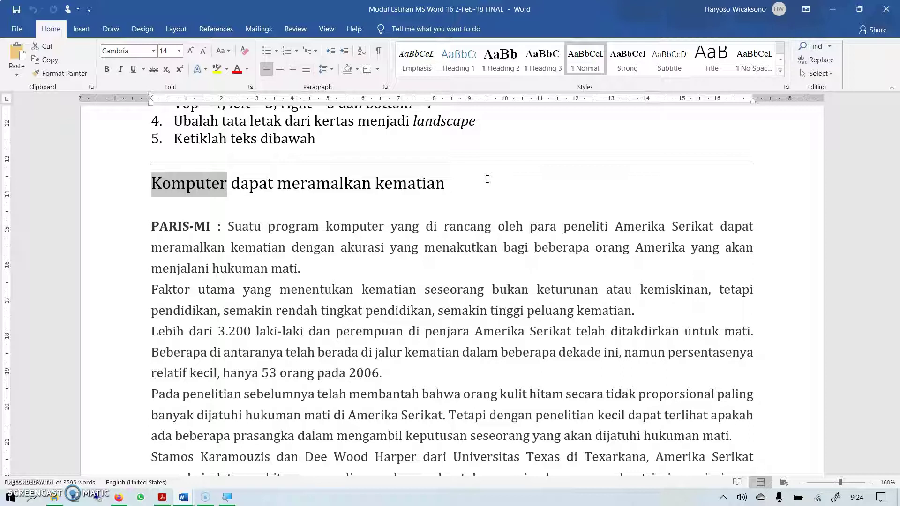
drag(487, 179, 487, 182)
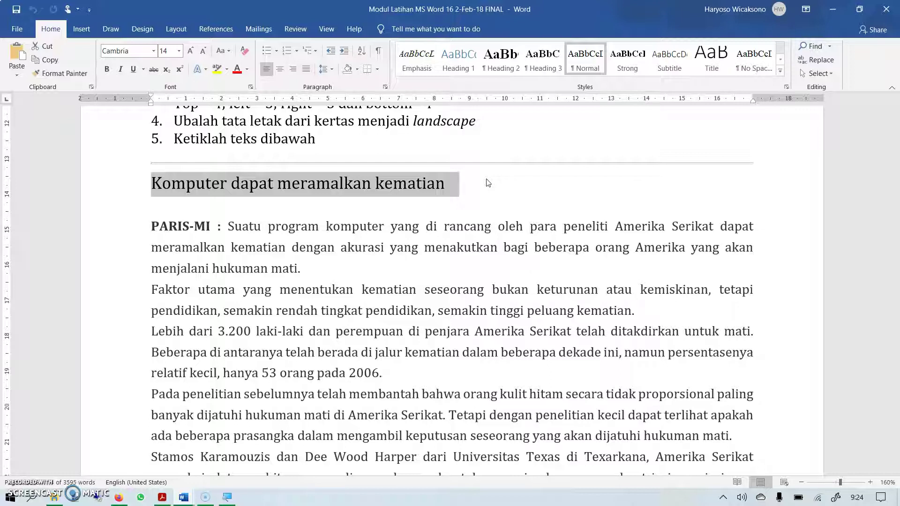
- Select the first line of the "PARIS-MI" paragraph from its start to its end, and clear the selection
key(Down)
key(Down)
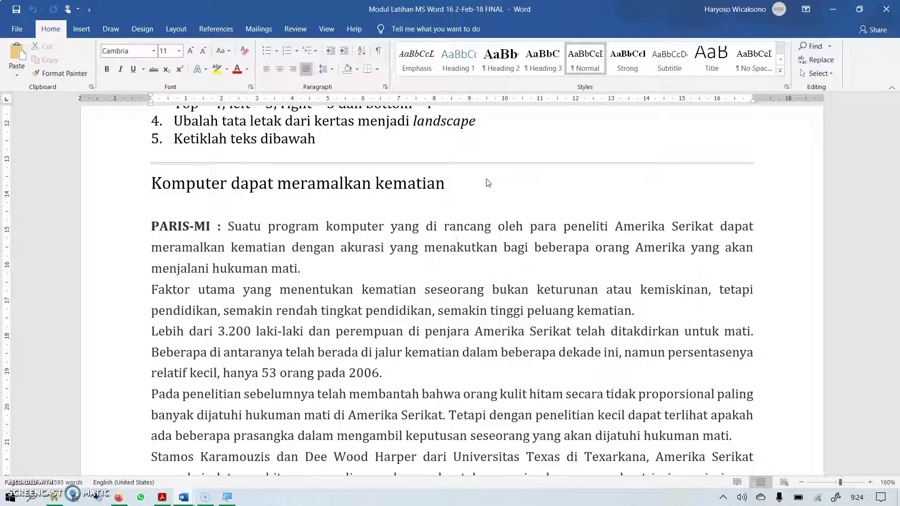
key(ctrl+Left)
key(ctrl+Left)
key(ctrl+Left)
key(ctrl+Left)
key(ctrl+Left)
key(ctrl+Left)
key(Up)
key(shift+End)
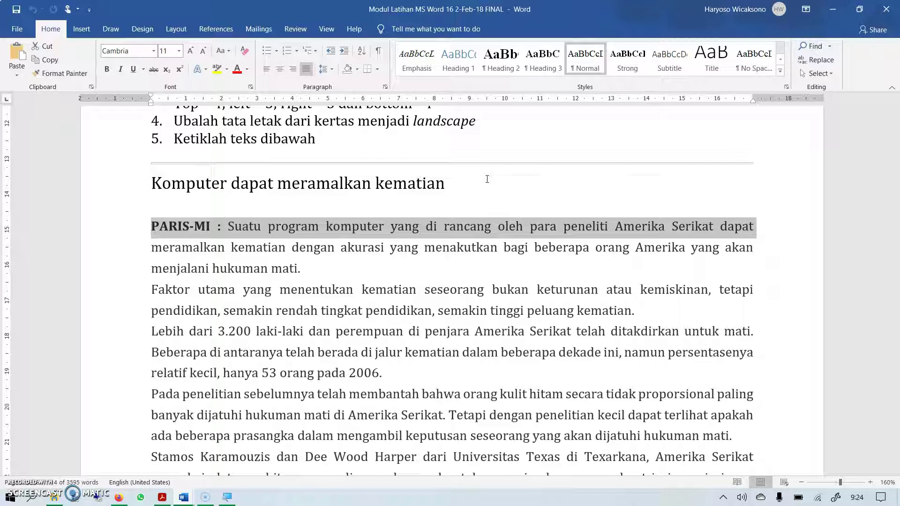
key(Left)
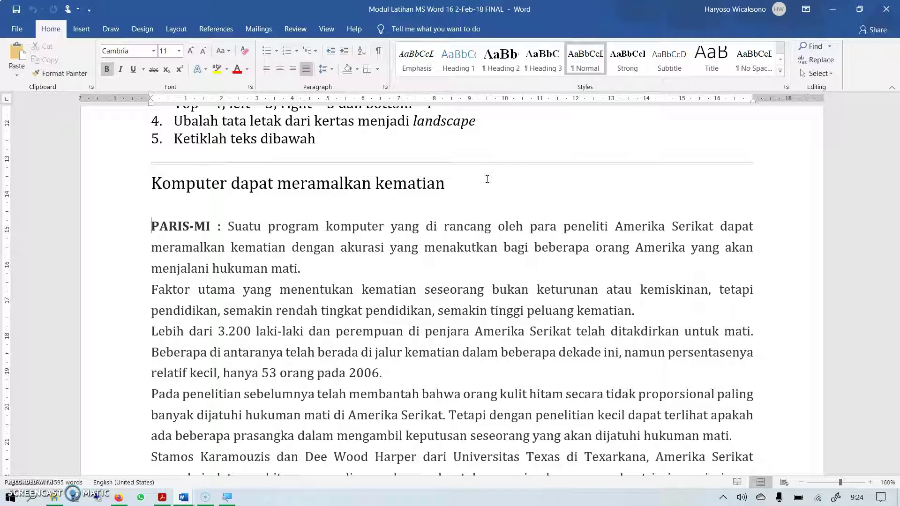
- Select the text word by word from "Suatu program komputer" through "dengan akurasi" in the "PARIS-MI" paragraph
key(ctrl+Right)
key(ctrl+Right)
key(ctrl+Right)
key(ctrl+Right)
key(ctrl+Right)
key(ctrl+Right)
key(ctrl+Right)
key(ctrl+Right)
key(ctrl+Left)
key(ctrl+Left)
key(ctrl+Left)
key(ctrl+Left)
key(ctrl+Left)
key(ctrl+shift+Right)
key(ctrl+shift+Right)
key(ctrl+shift+Right)
key(ctrl+shift+Right)
key(ctrl+shift+Right)
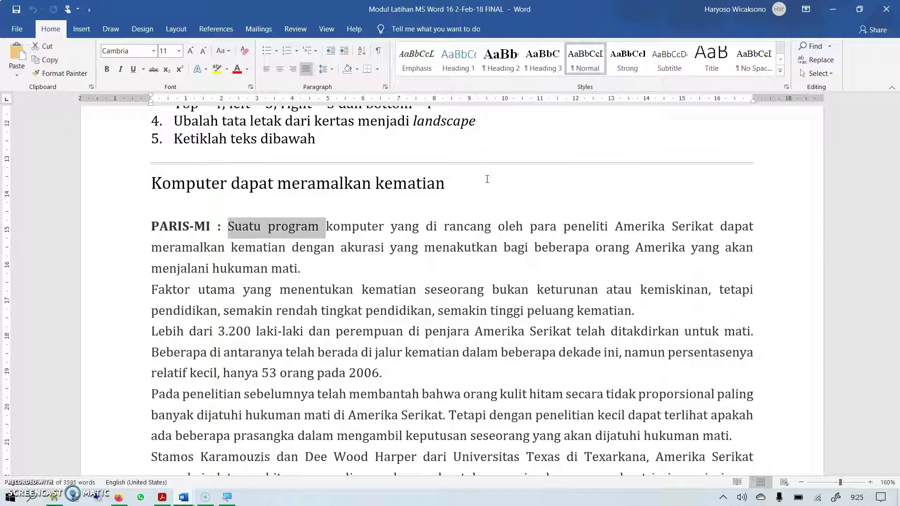
key(ctrl+shift+Right)
key(ctrl+shift+Right)
key(ctrl+shift+Right)
key(ctrl+shift+Right)
key(ctrl+shift+Right)
key(ctrl+shift+Right)
key(ctrl+shift+Right)
key(ctrl+shift+Right)
key(ctrl+shift+Right)
key(ctrl+shift+Right)
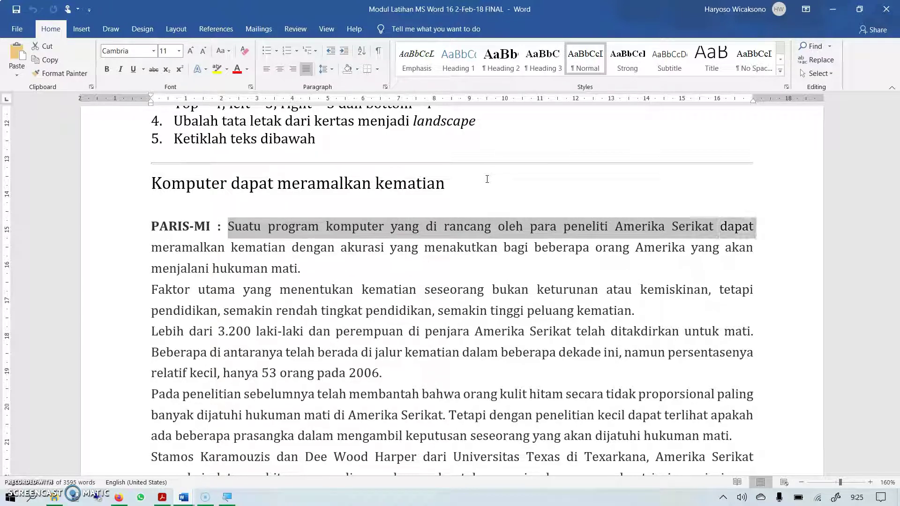
key(ctrl+shift+Right)
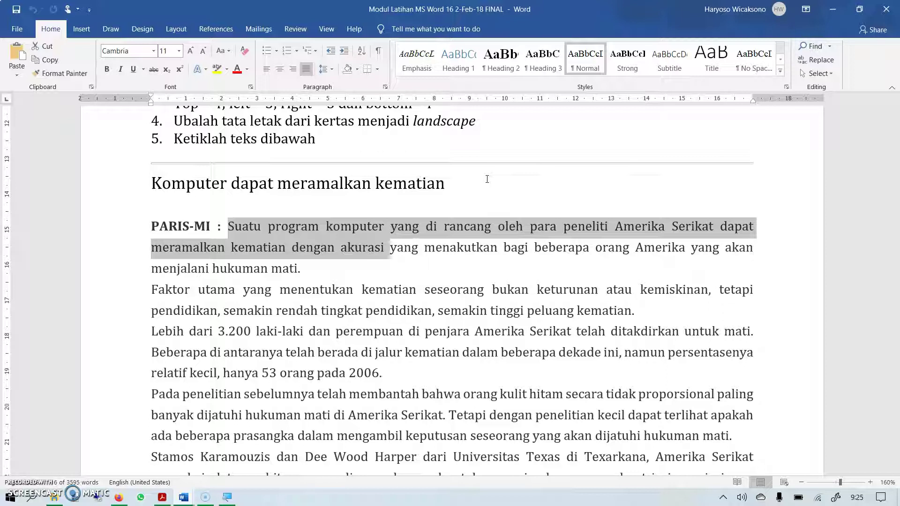
- Select the title line "Komputer dapat meramalkan kematian" at once from the page margin
click(487, 179)
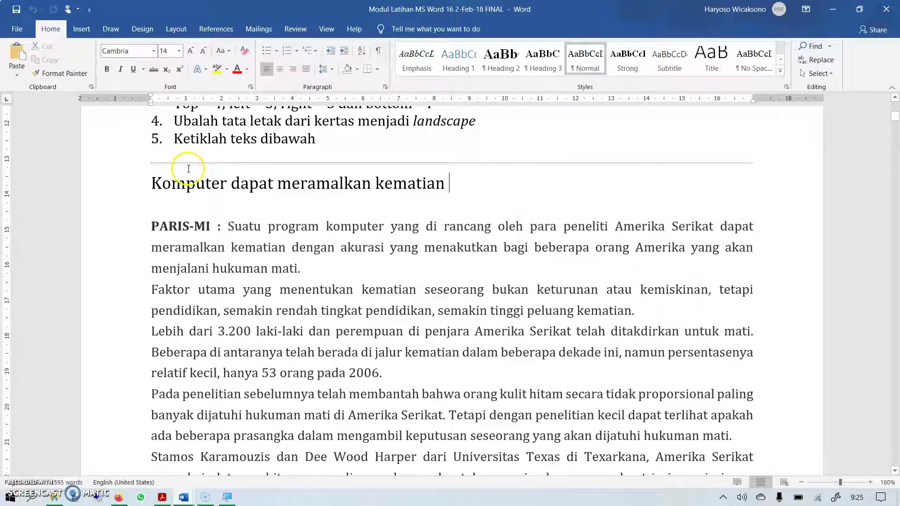
click(107, 188)
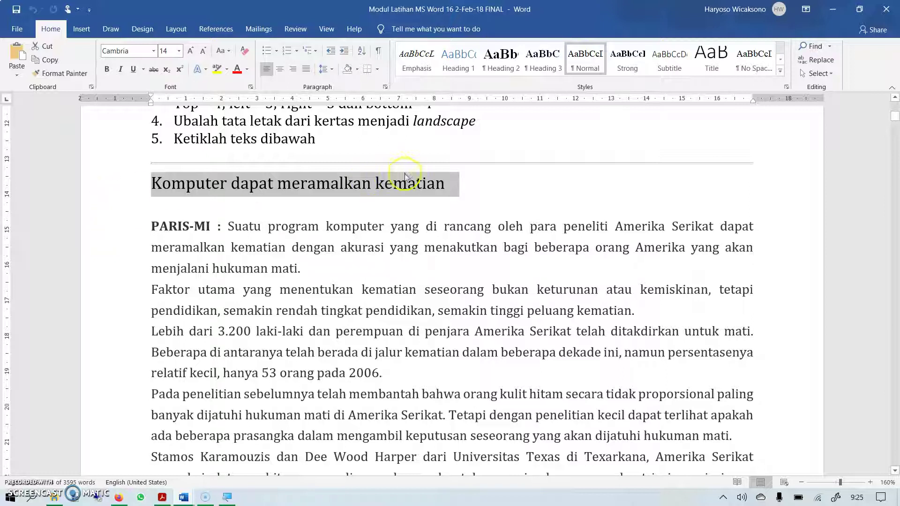
click(505, 167)
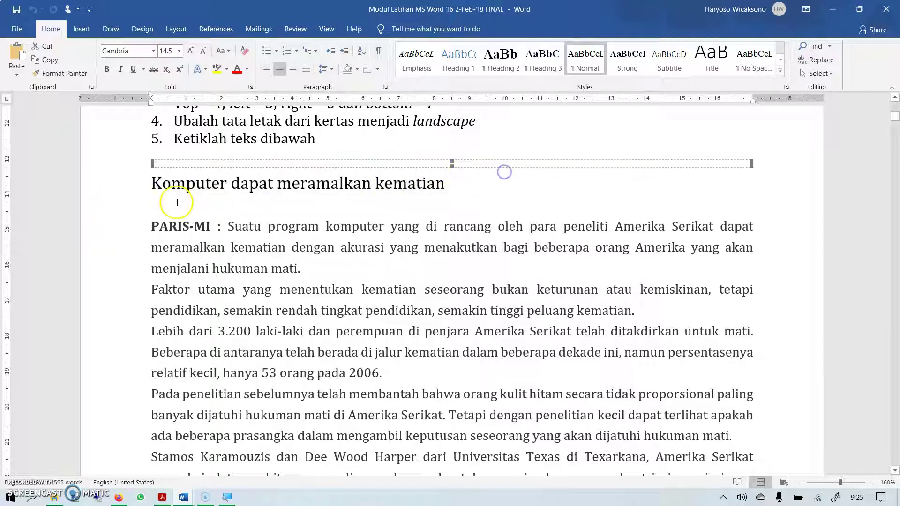
click(112, 185)
- Select the entire "PARIS-MI" paragraph from the margin, extend the selection to the whole document, and clear it
double_click(114, 228)
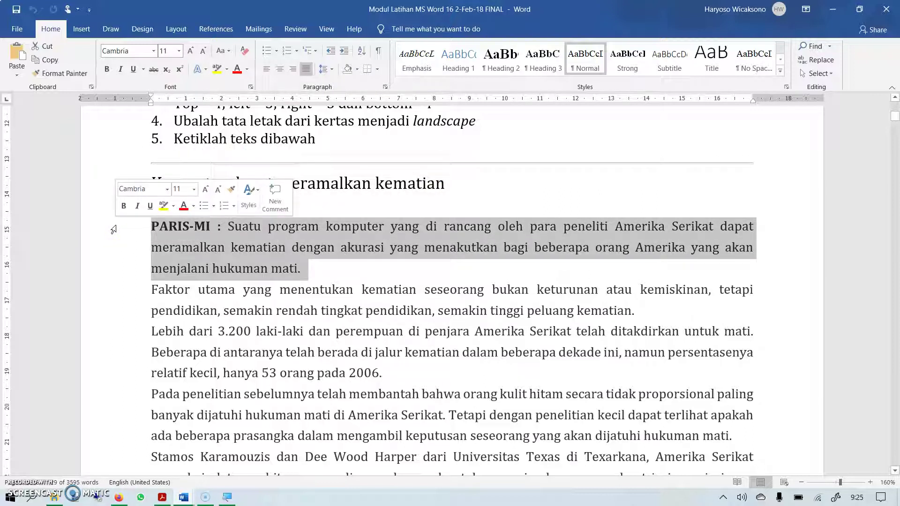
triple_click(113, 230)
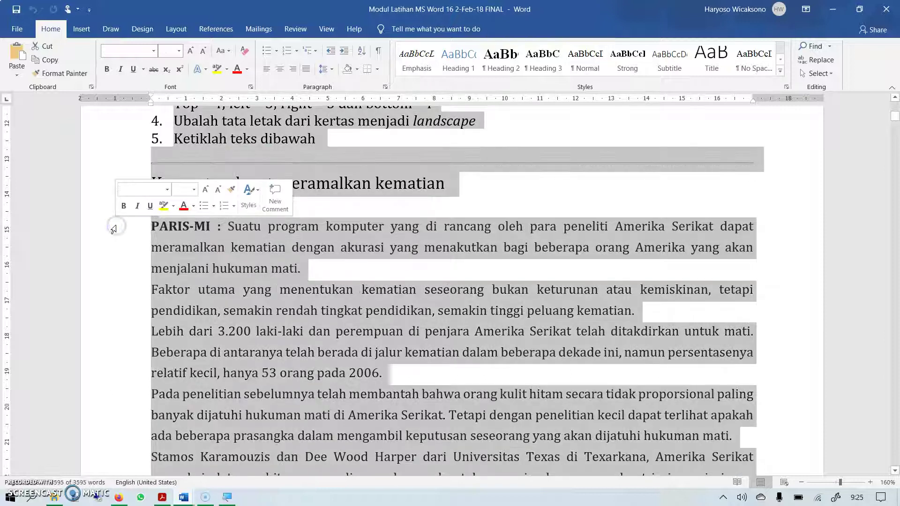
click(507, 191)
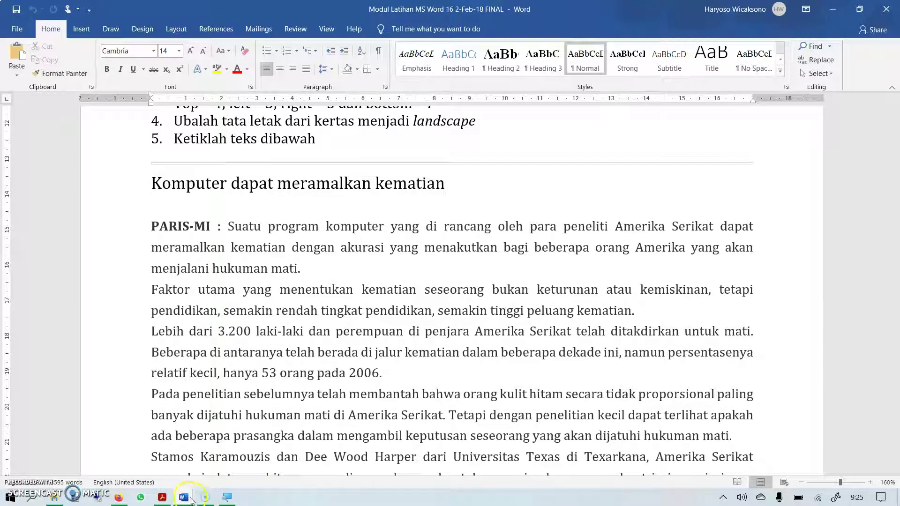
- Switch to the Word document "Apli. Komp. 2018 - MS Word 2016" and read topics 5.2 and 5.3 on options and the Clipboard group
mouse_move(177, 492)
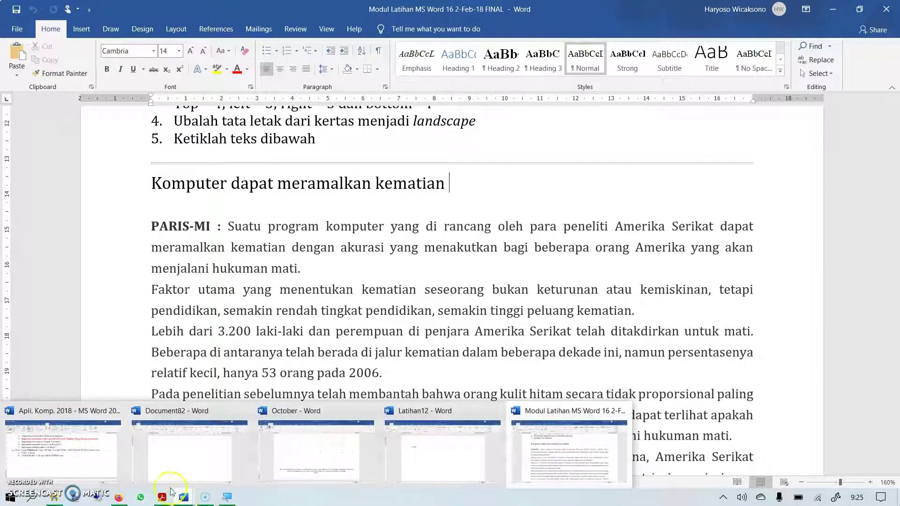
click(100, 457)
scroll(440, 298, up, 5)
scroll(439, 298, up, 8)
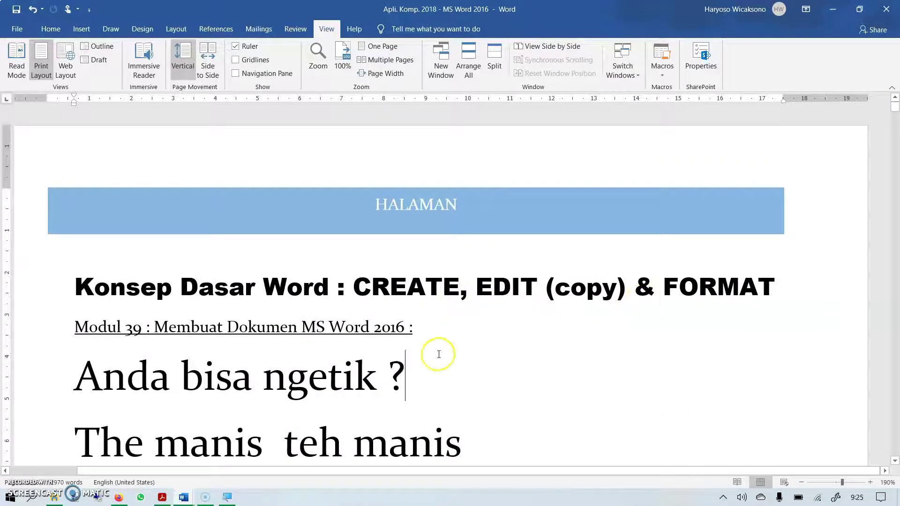
scroll(439, 355, down, 20)
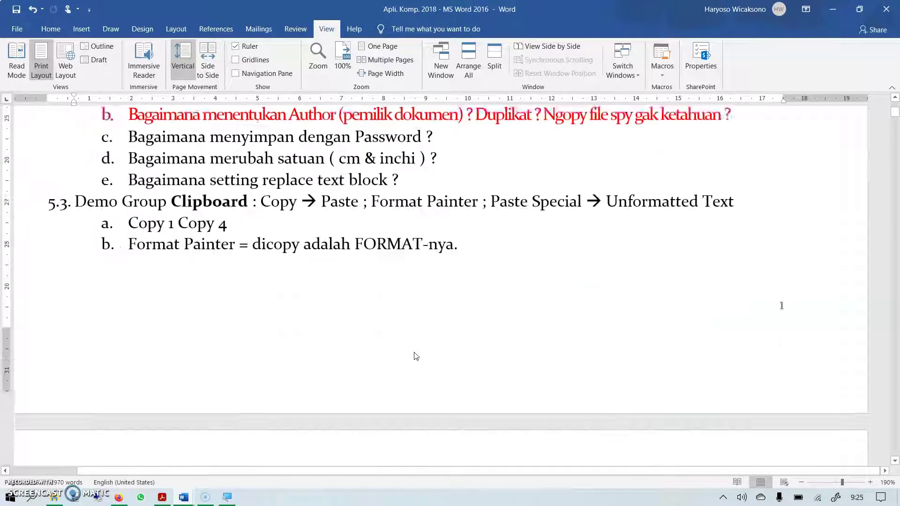
scroll(416, 354, up, 3)
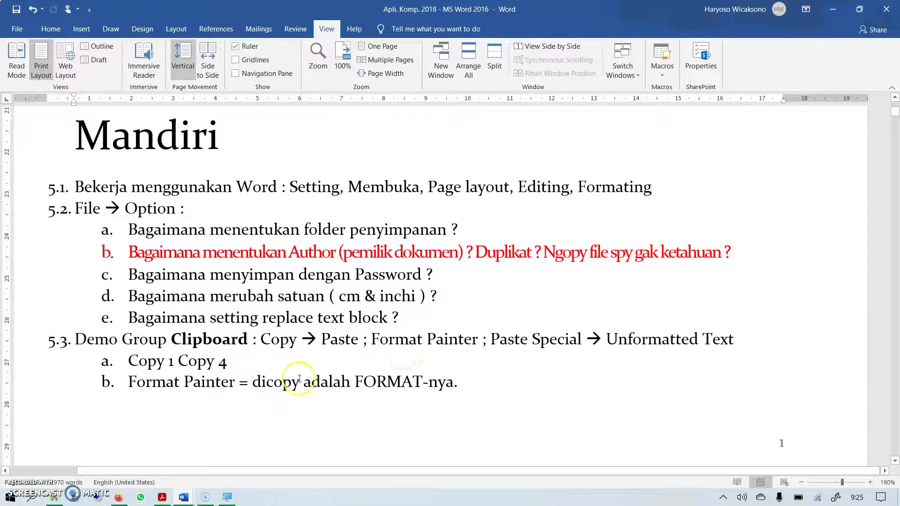